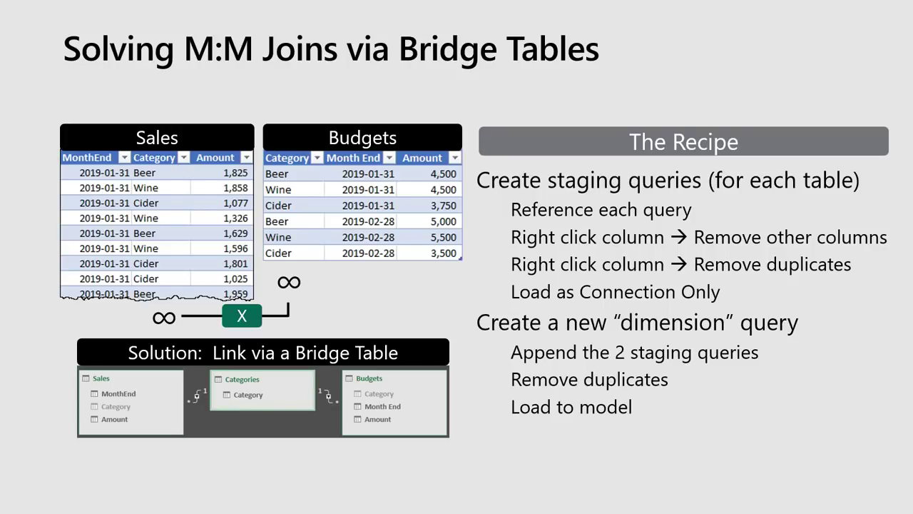
Switch to the MBAS 2019 - Start workbook in Excel and compare the Sales vs Budget chart filtered by Gelada and Howler, clearing the Location filter.
{"action": "key", "text": "alt+Tab"}
{"action": "key", "text": "alt+Tab"}
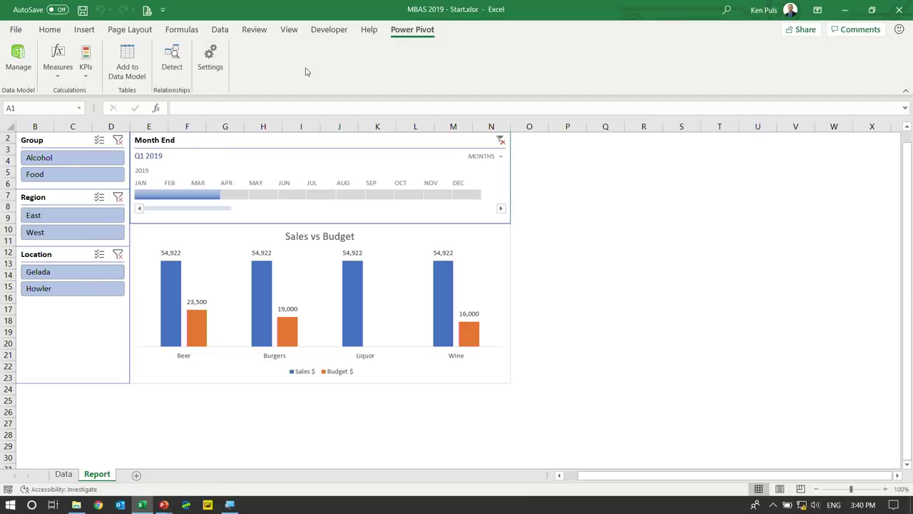
{"action": "left_click", "coordinate": [72, 276]}
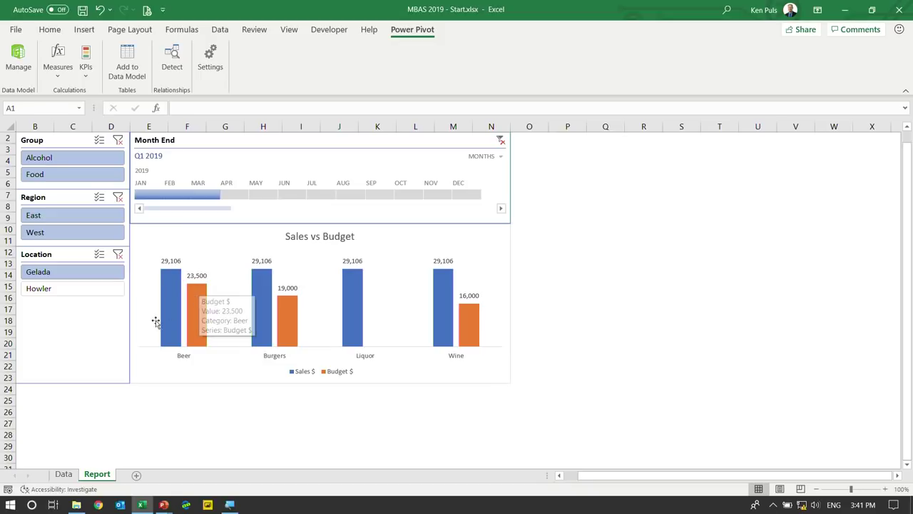
{"action": "left_click", "coordinate": [81, 293]}
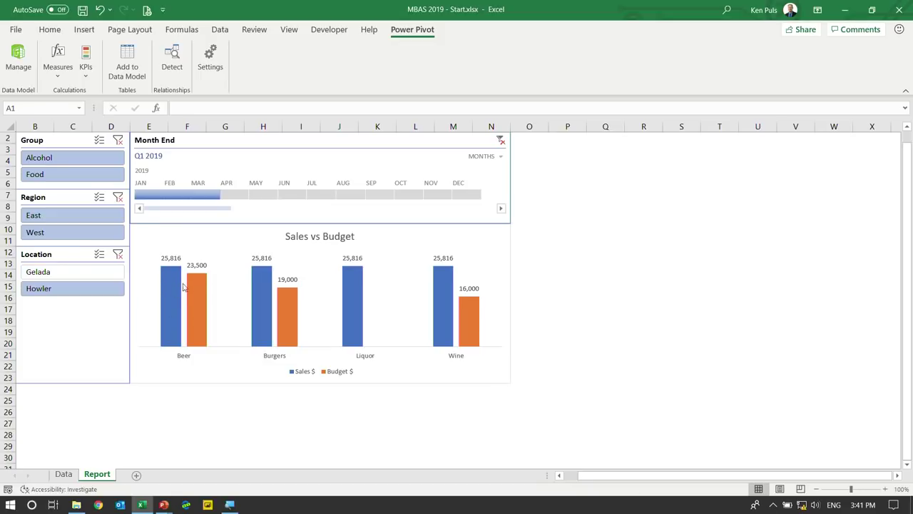
{"action": "left_click", "coordinate": [118, 254]}
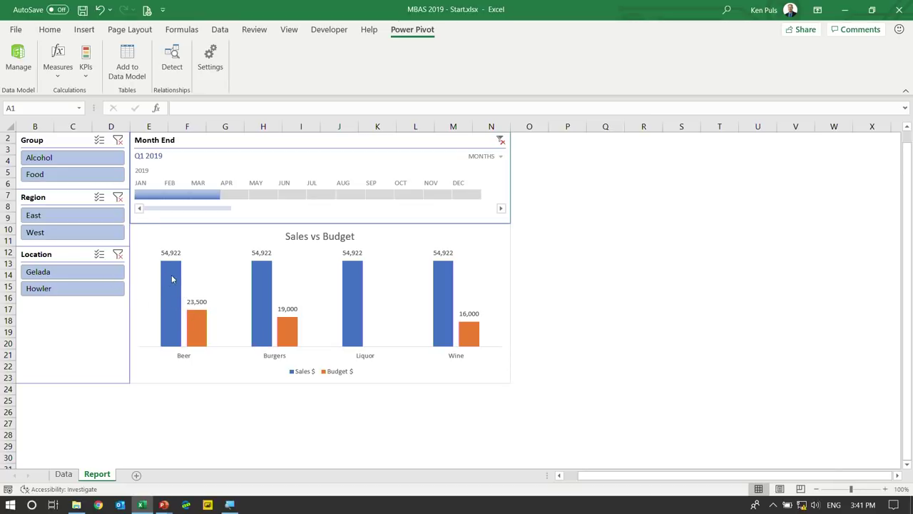
{"action": "left_click", "coordinate": [108, 274]}
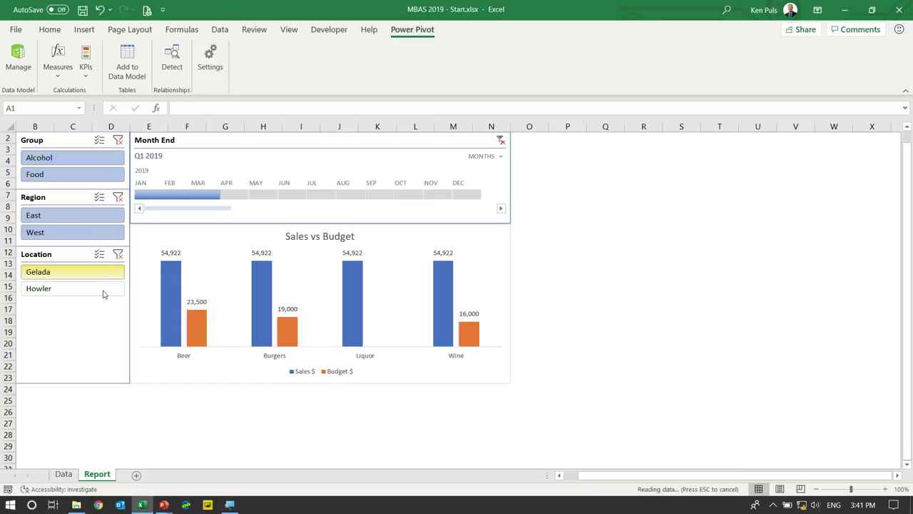
{"action": "left_click", "coordinate": [103, 291]}
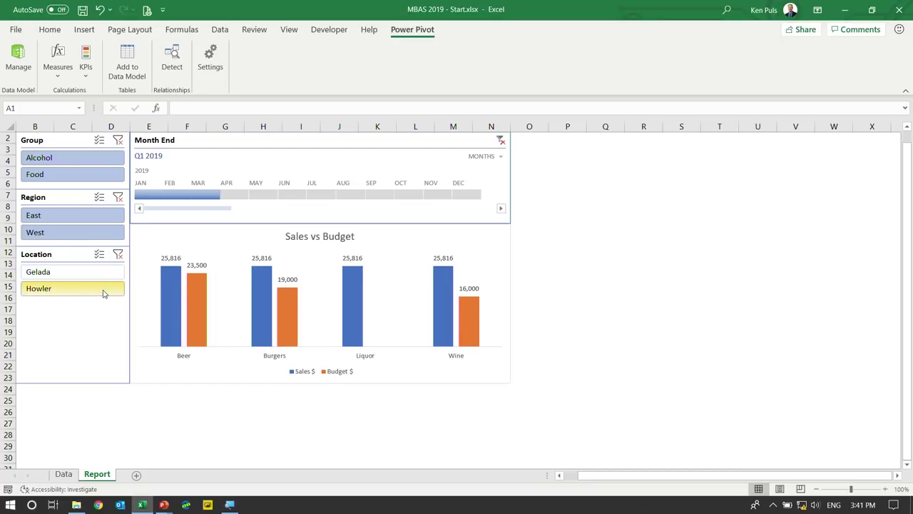
{"action": "left_click", "coordinate": [104, 276]}
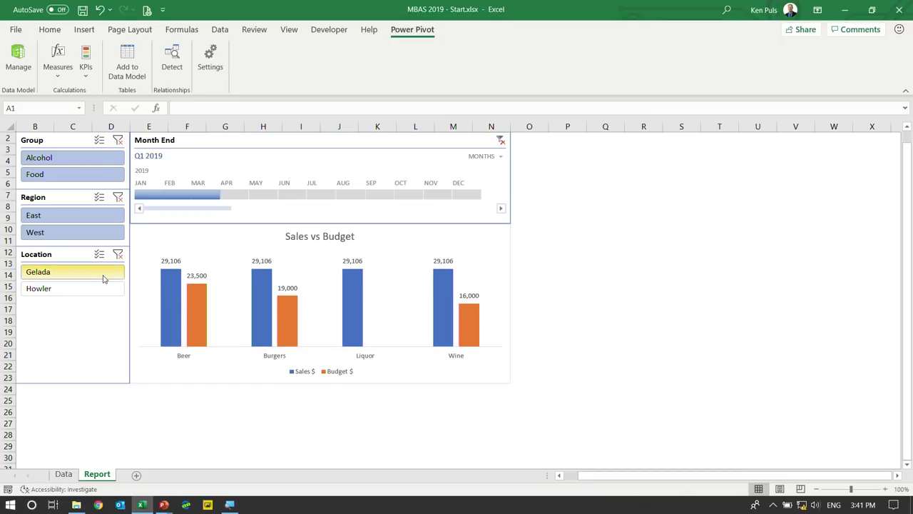
{"action": "left_click", "coordinate": [119, 255]}
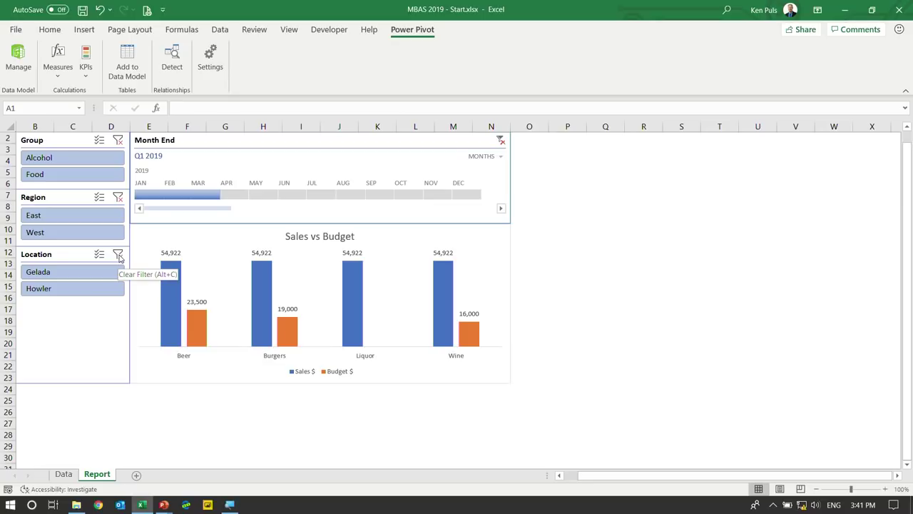
Review the fields behind the Sales vs Budget chart and open the Power Pivot data model maximized in Diagram View.
{"action": "left_click", "coordinate": [476, 247]}
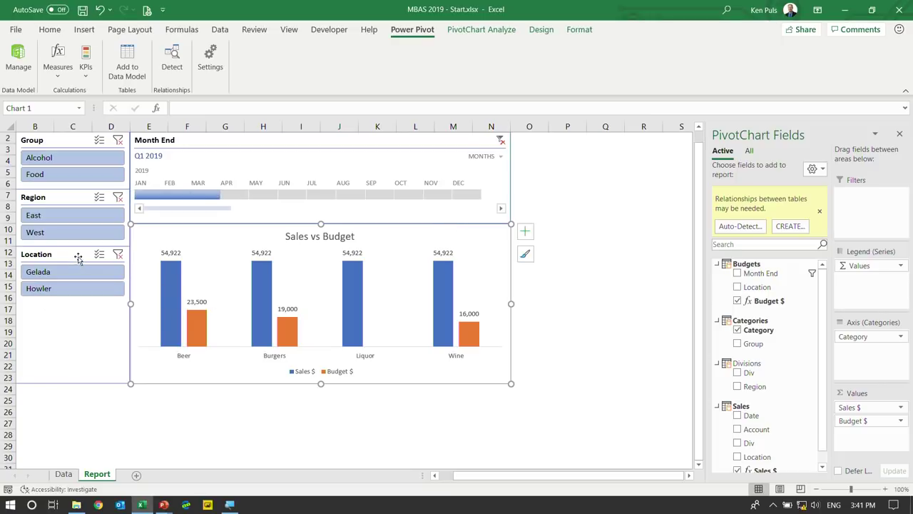
{"action": "scroll", "coordinate": [831, 360], "scroll_direction": "down", "scroll_amount": 1}
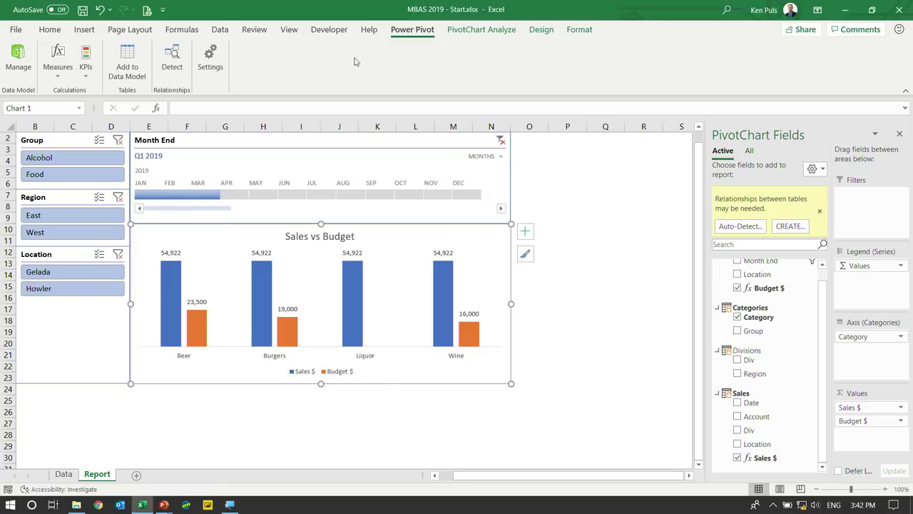
{"action": "left_click", "coordinate": [18, 57]}
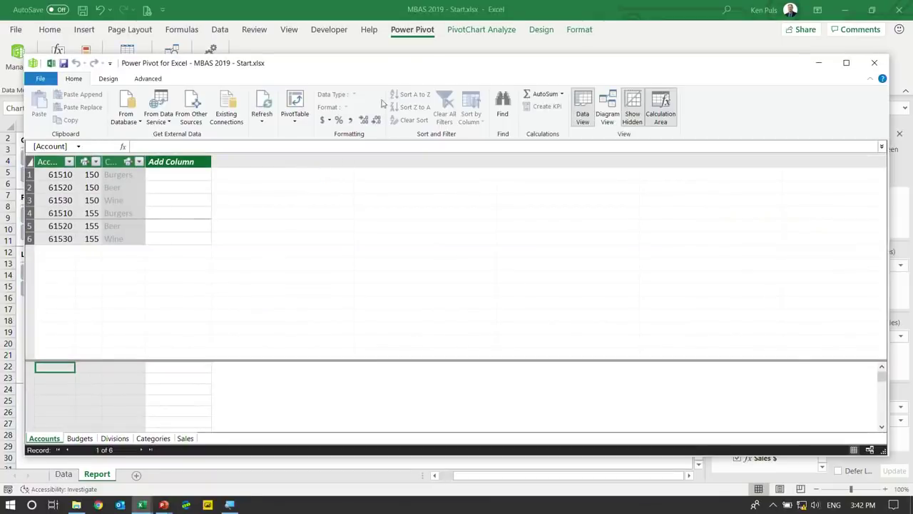
{"action": "double_click", "coordinate": [408, 62]}
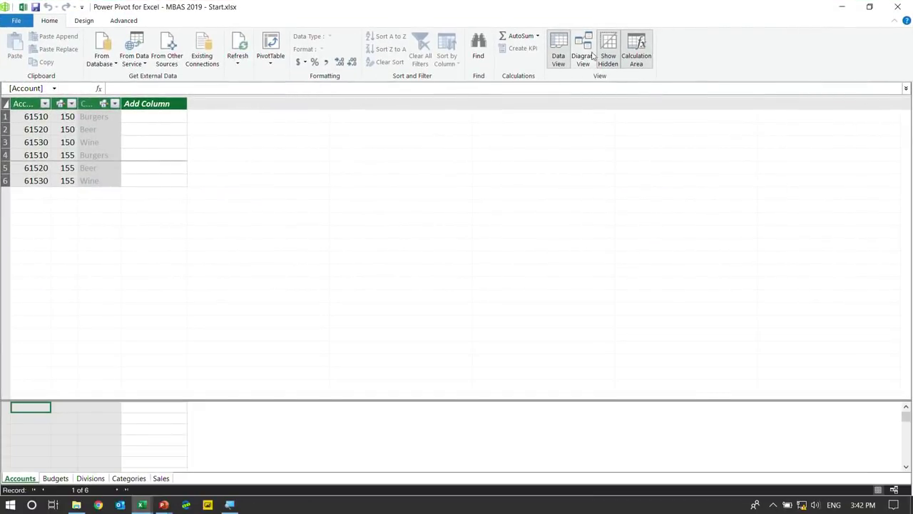
{"action": "left_click", "coordinate": [585, 56]}
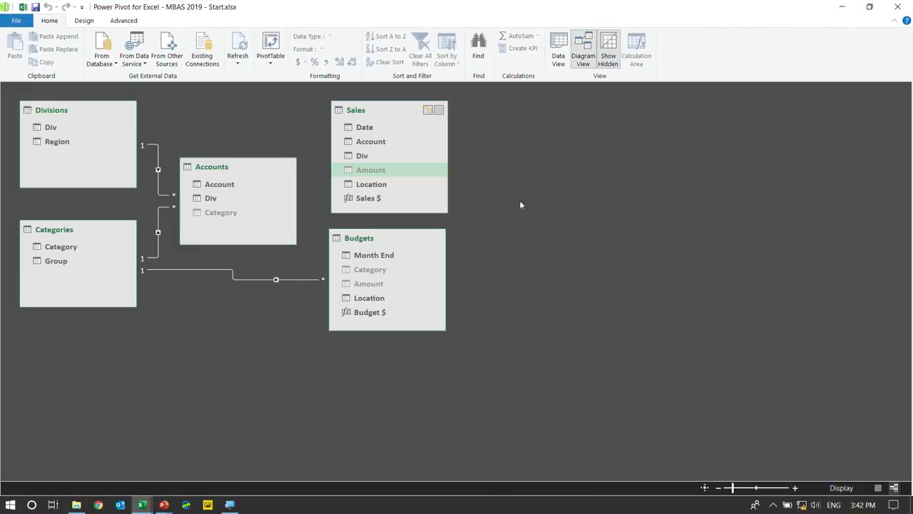
Inspect the relationships from Divisions to Accounts, Categories to Accounts, and Categories to Budgets.
{"action": "left_click", "coordinate": [180, 193]}
{"action": "left_click", "coordinate": [158, 160]}
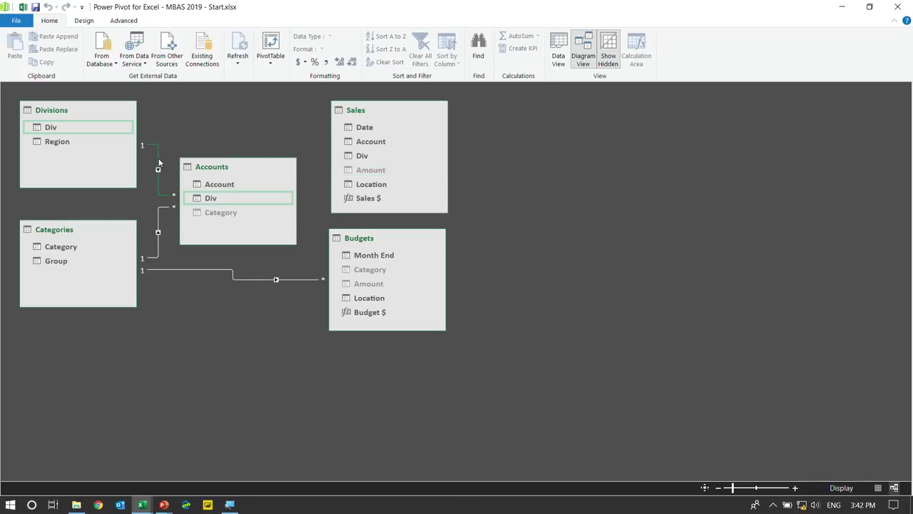
{"action": "left_click", "coordinate": [158, 222]}
{"action": "left_click", "coordinate": [203, 269]}
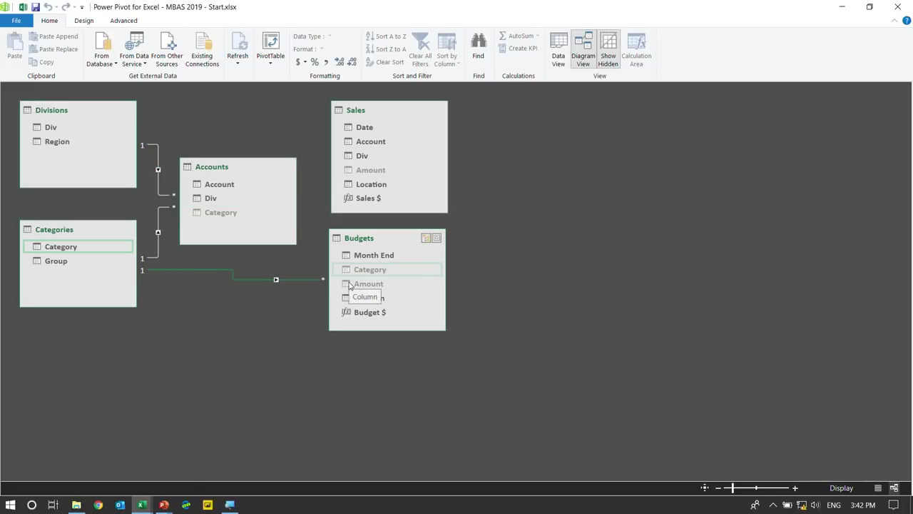
Try to relate Sales Location to Budgets Location, and Sales Account to Accounts Account.
{"action": "left_click", "coordinate": [376, 186]}
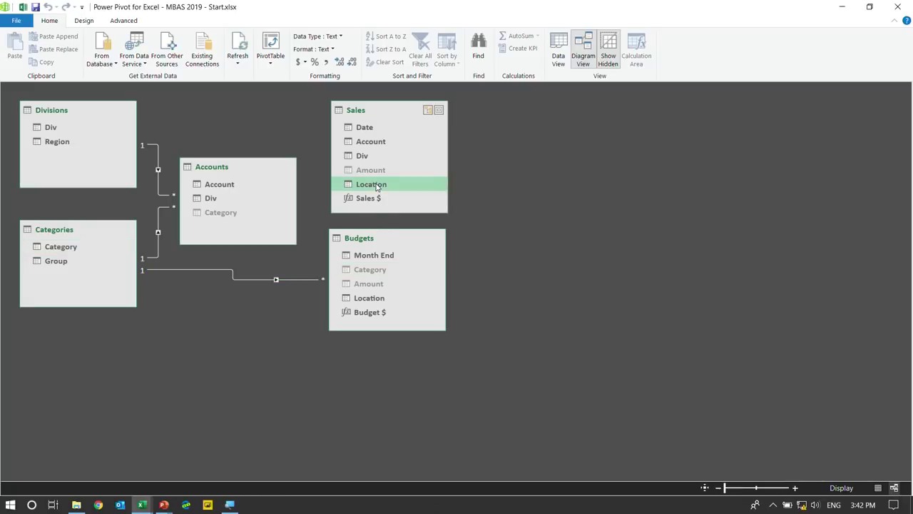
{"action": "left_click", "coordinate": [373, 298]}
{"action": "left_click_drag", "start_coordinate": [373, 185], "coordinate": [388, 298]}
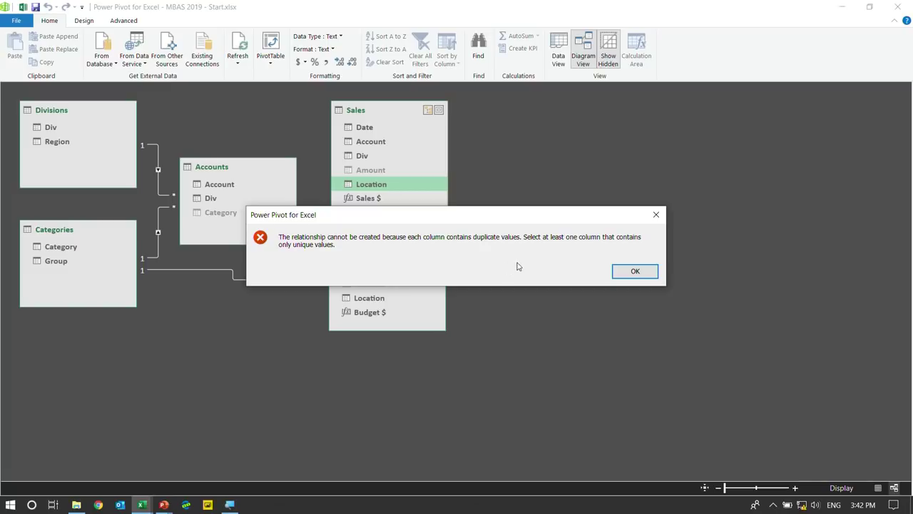
{"action": "left_click", "coordinate": [627, 271]}
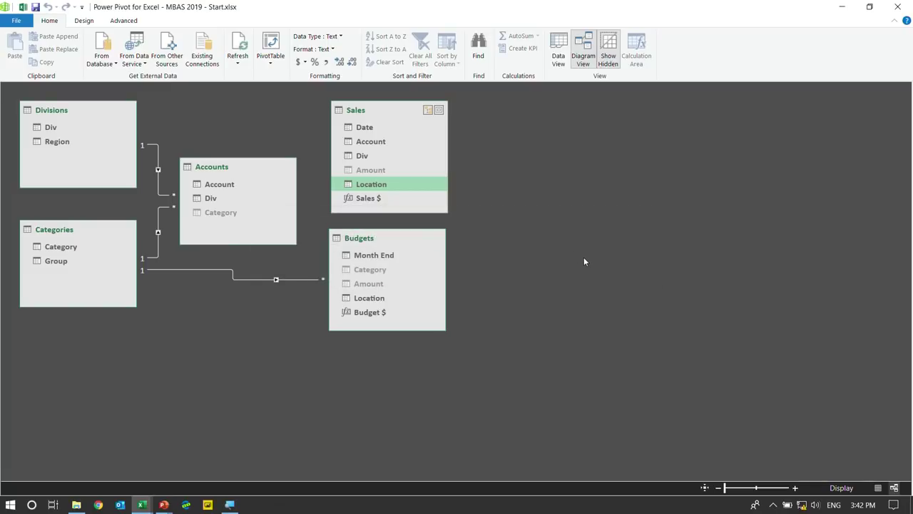
{"action": "left_click_drag", "start_coordinate": [379, 141], "coordinate": [231, 185]}
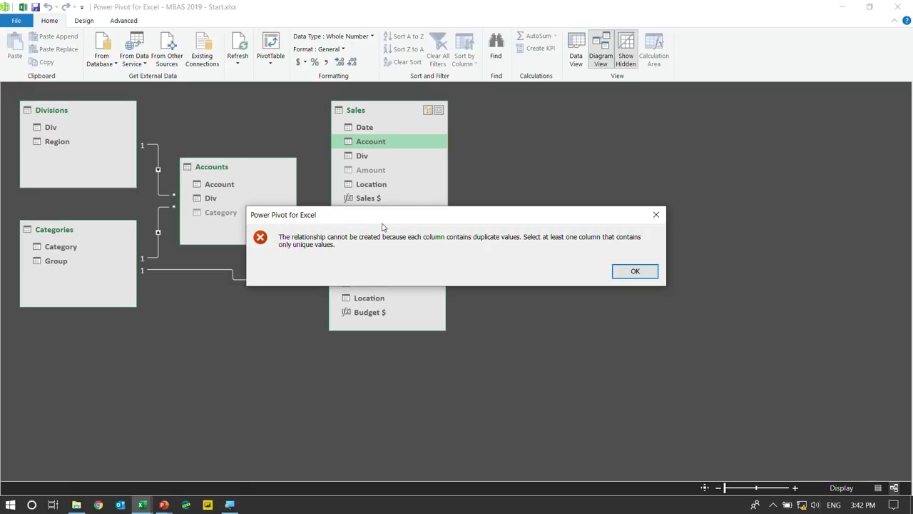
{"action": "left_click", "coordinate": [630, 270]}
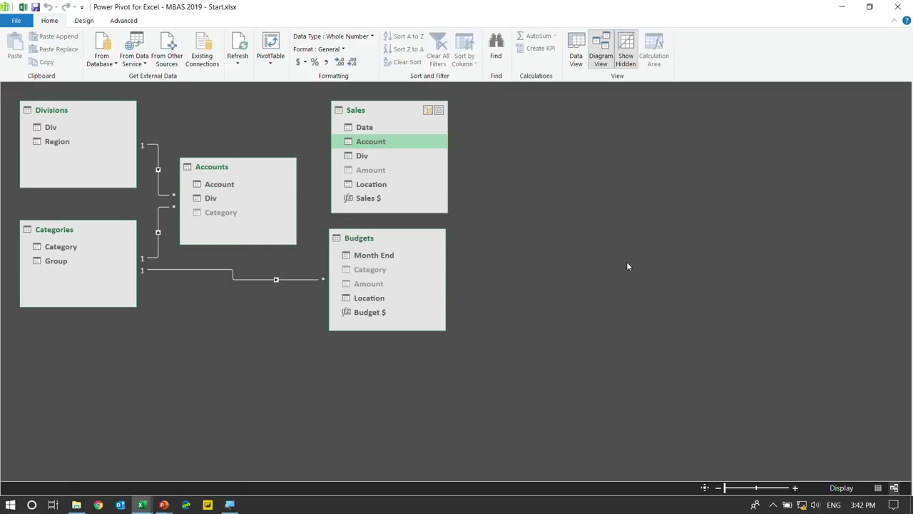
Return to the workbook's Data sheet and open the Sales query in the Power Query Editor with the query list expanded.
{"action": "left_click", "coordinate": [842, 7]}
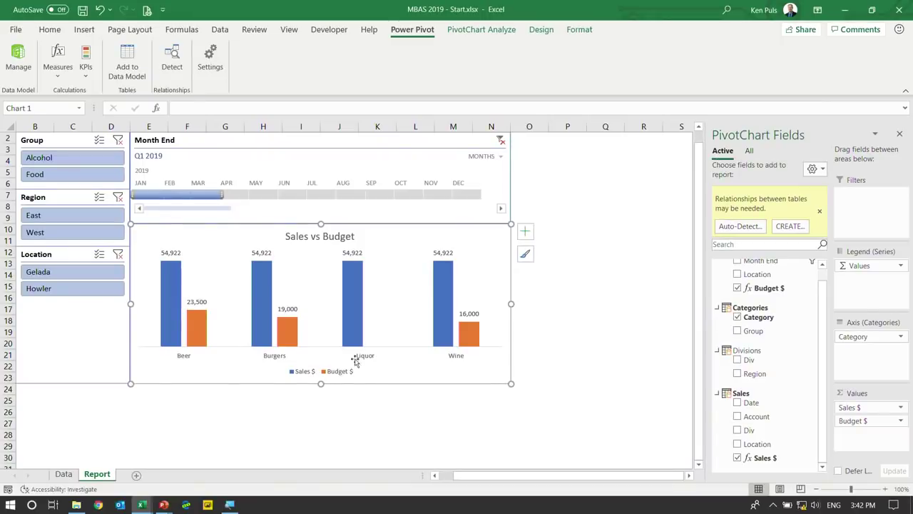
{"action": "left_click", "coordinate": [63, 475]}
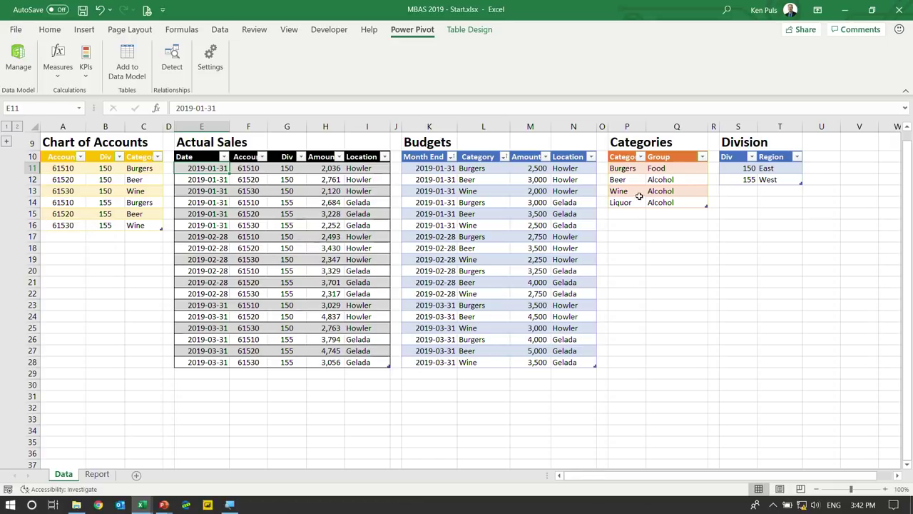
{"action": "left_click", "coordinate": [220, 30]}
{"action": "left_click", "coordinate": [273, 50]}
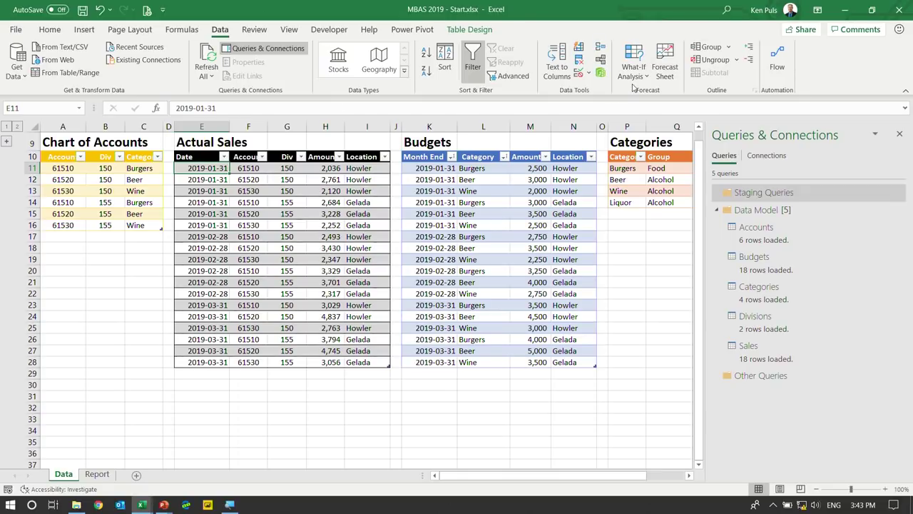
{"action": "double_click", "coordinate": [769, 359]}
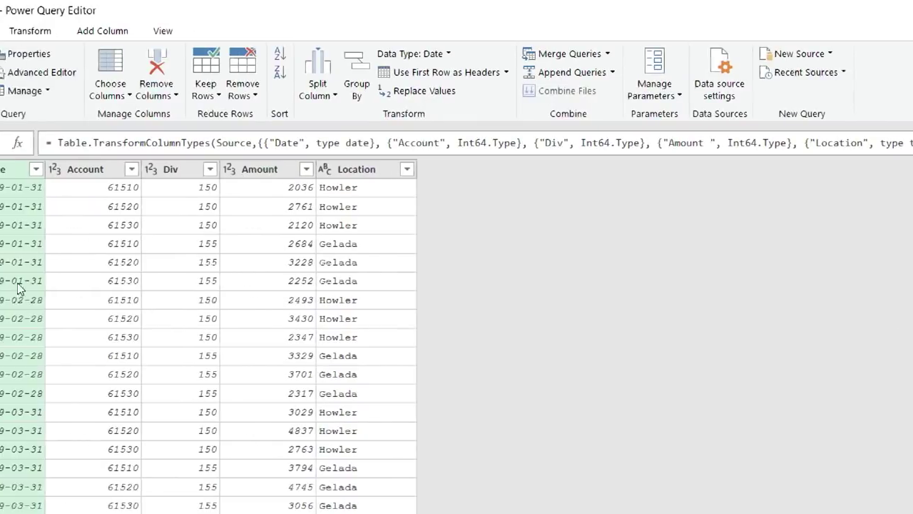
{"action": "left_click", "coordinate": [21, 143]}
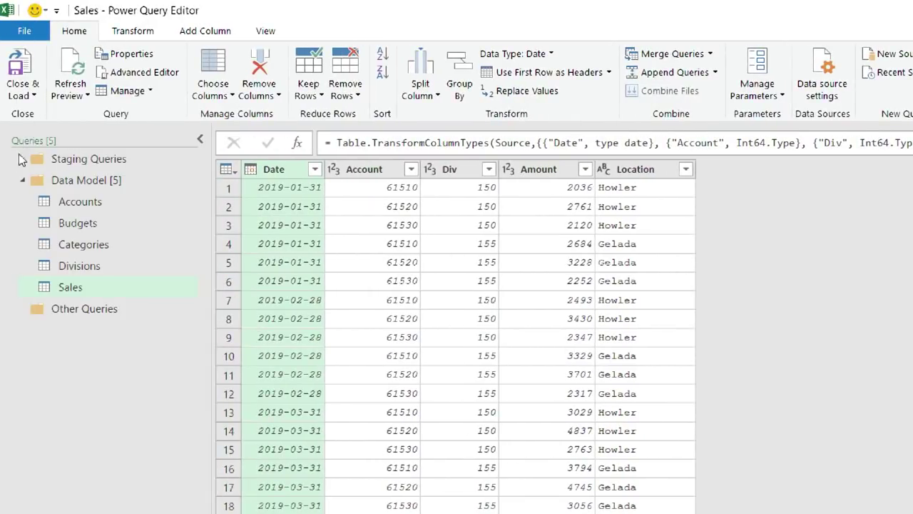
Create a reference to the Sales query named Staging-SalesLocations and place it in the Staging Queries group.
{"action": "right_click", "coordinate": [67, 289]}
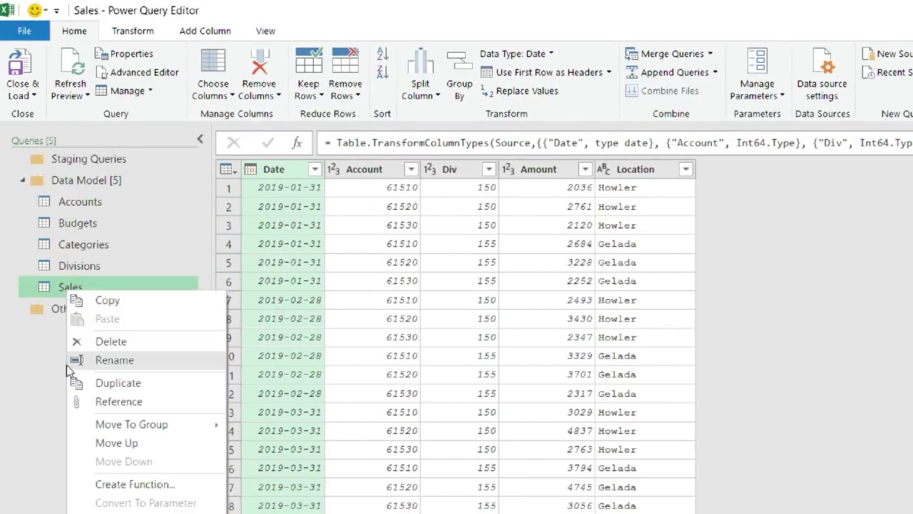
{"action": "left_click", "coordinate": [135, 401]}
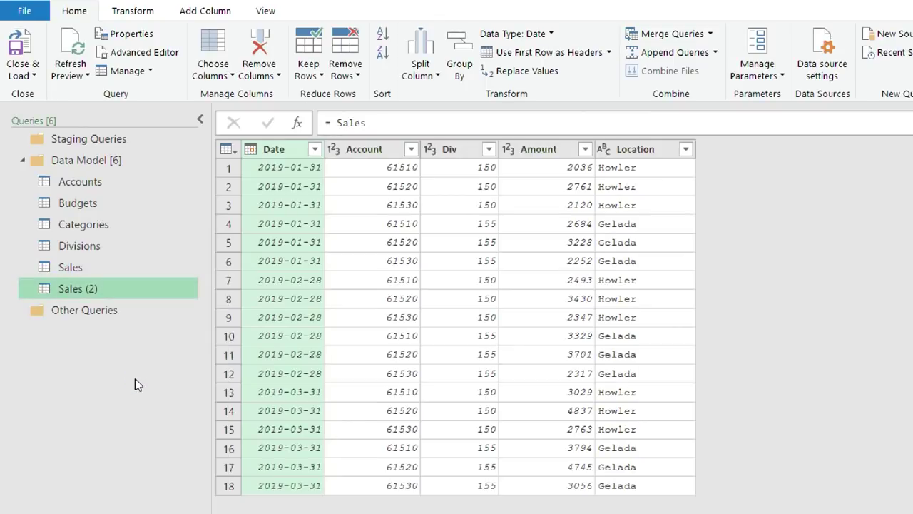
{"action": "double_click", "coordinate": [133, 287]}
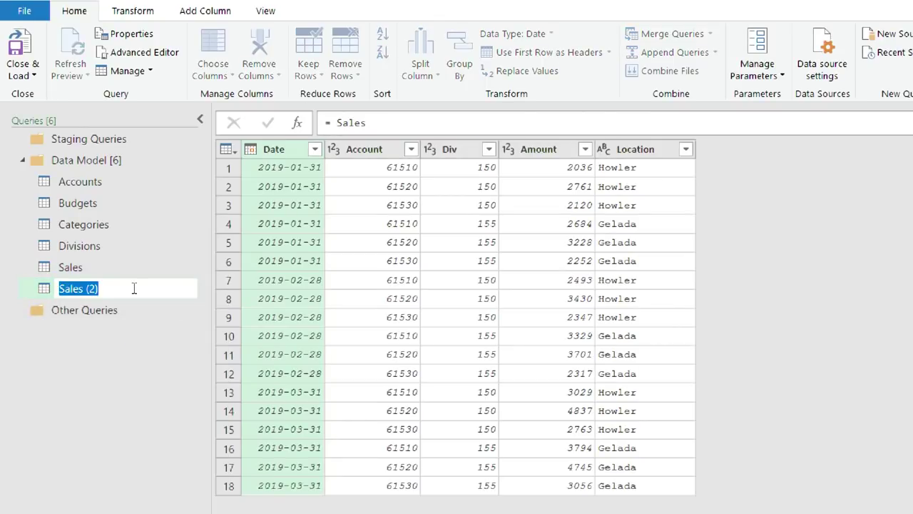
{"action": "type", "text": "Staging-SalesLocations"}
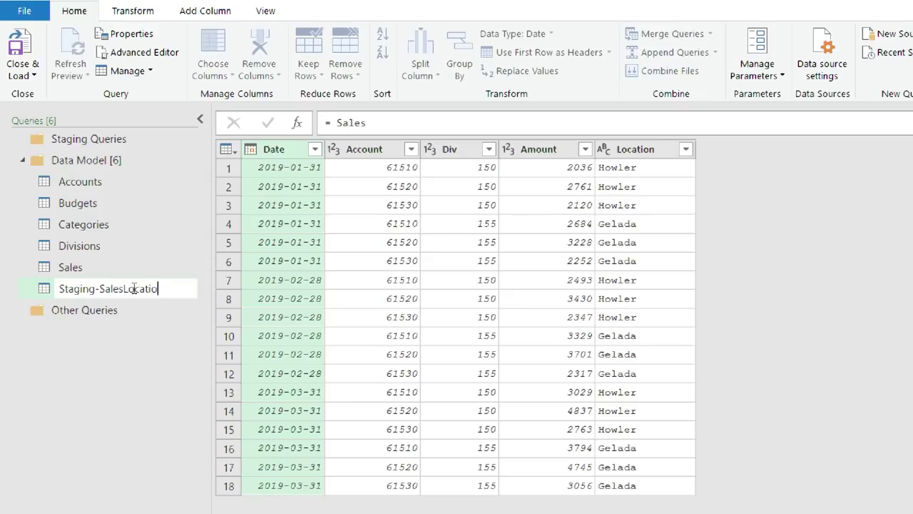
{"action": "key", "text": "Return"}
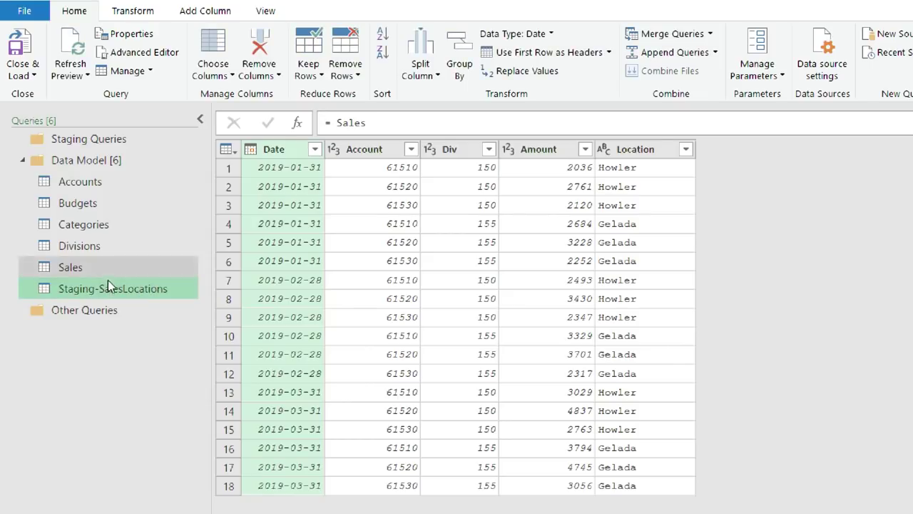
{"action": "left_click_drag", "start_coordinate": [107, 288], "coordinate": [104, 139]}
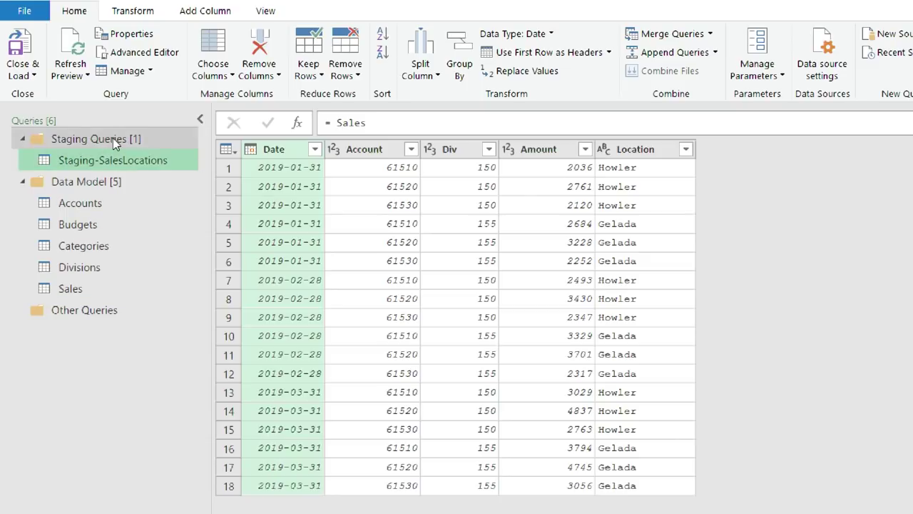
Keep only the Location column in Staging-SalesLocations and remove its duplicate values.
{"action": "right_click", "coordinate": [627, 152]}
{"action": "key", "text": "Escape"}
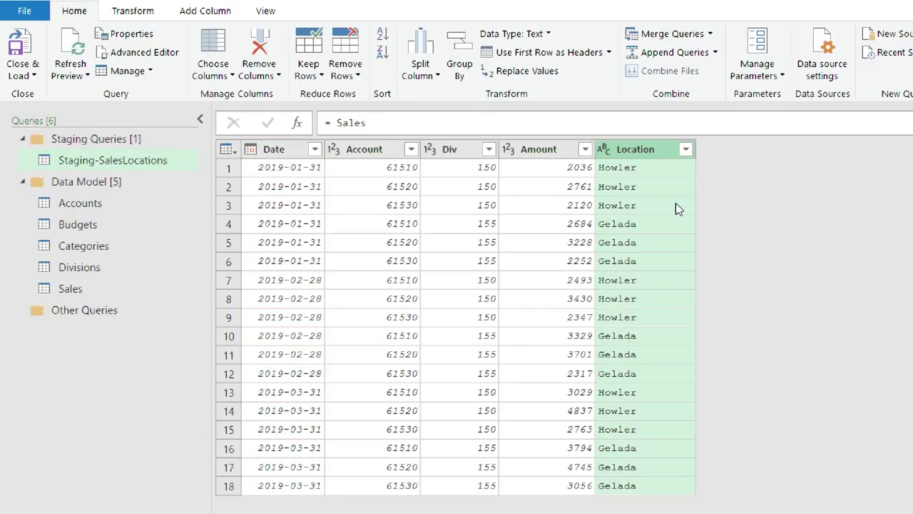
{"action": "right_click", "coordinate": [284, 150]}
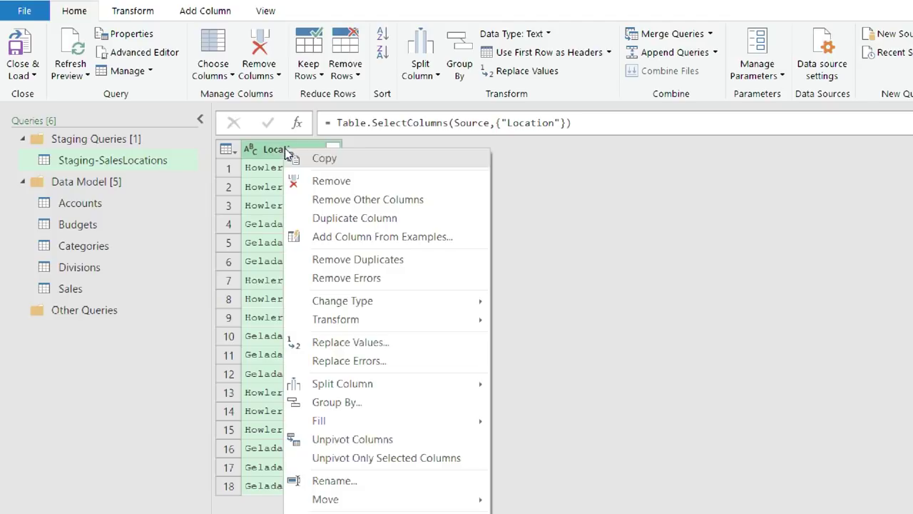
{"action": "left_click", "coordinate": [345, 259]}
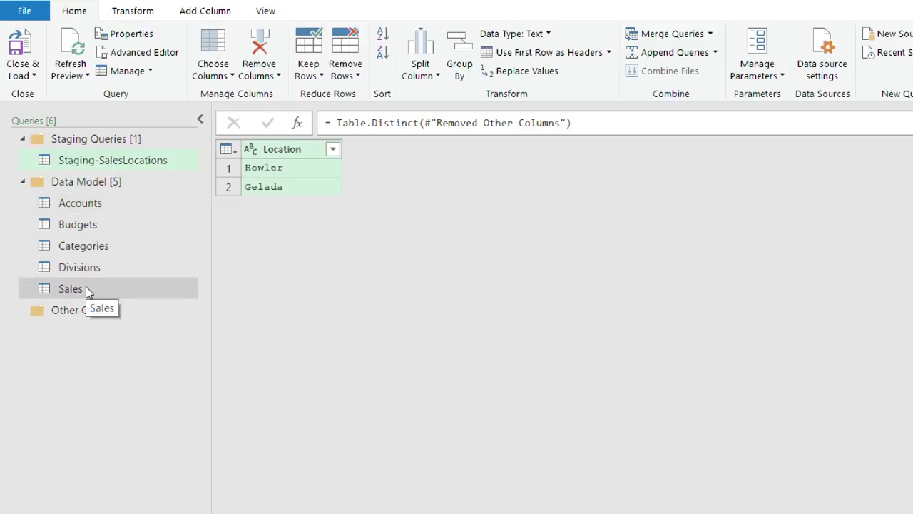
Create a reference to the Budgets query named Staging-BudgetLocations and place it in the Staging Queries group.
{"action": "left_click", "coordinate": [86, 225]}
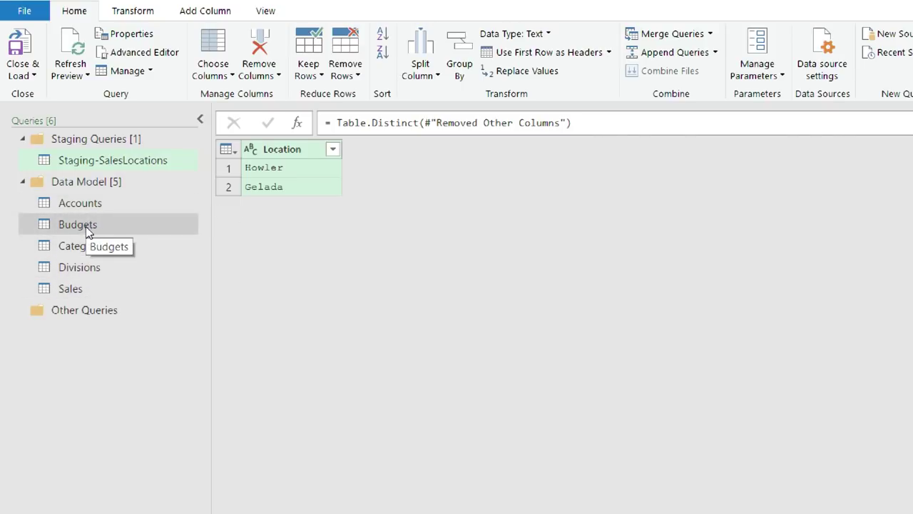
{"action": "right_click", "coordinate": [89, 225]}
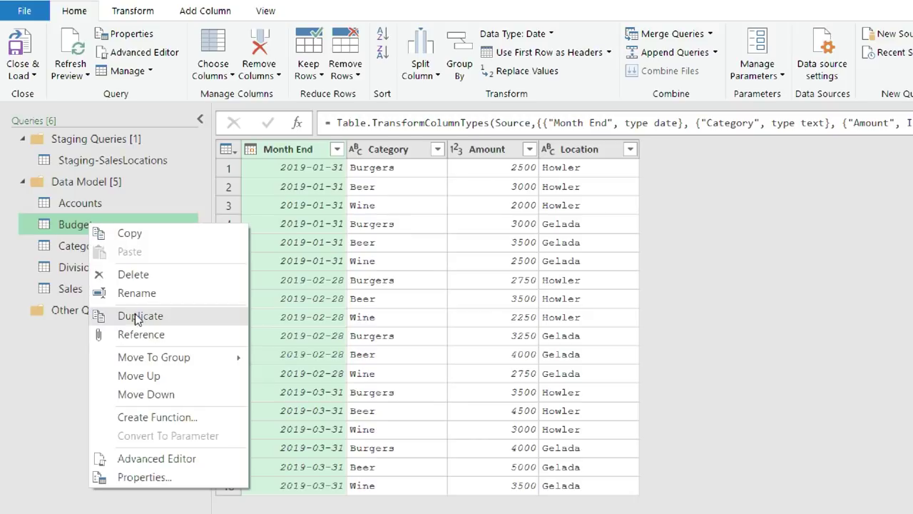
{"action": "left_click", "coordinate": [141, 334]}
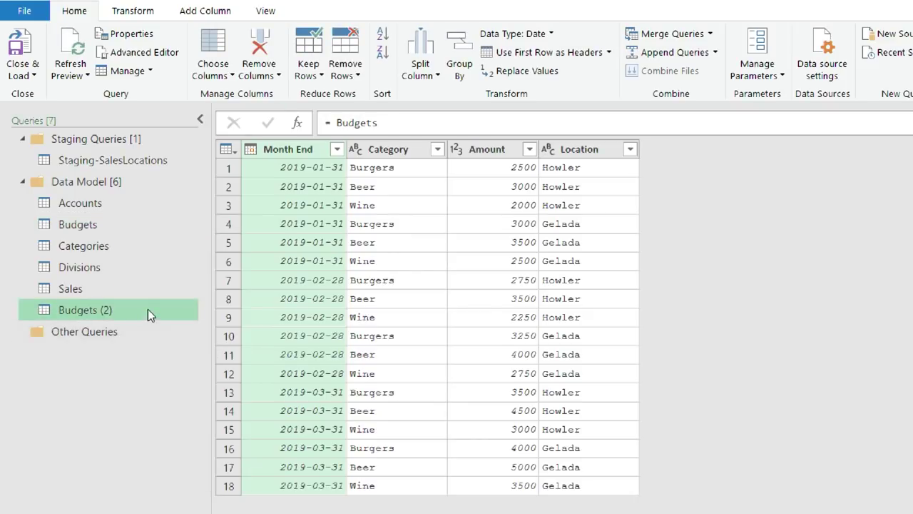
{"action": "double_click", "coordinate": [148, 308]}
{"action": "type", "text": "Staging-s"}
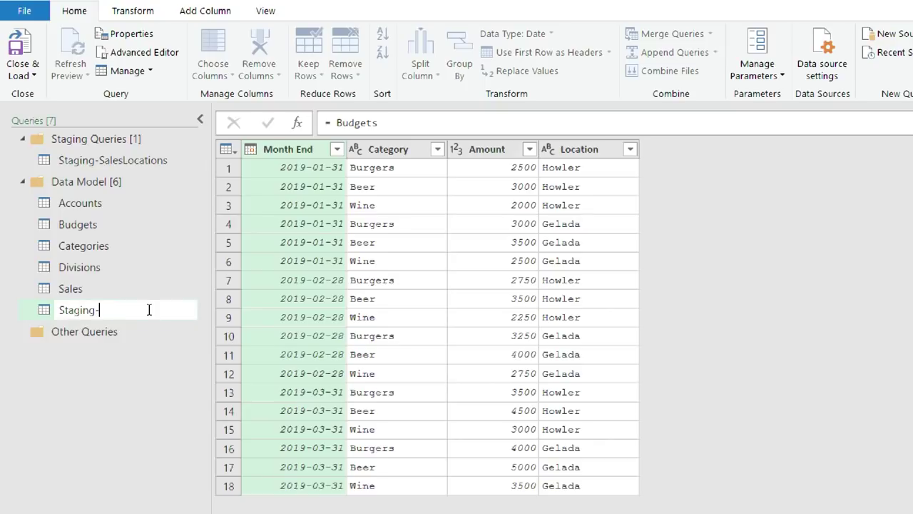
{"action": "key", "text": "BackSpace"}
{"action": "type", "text": "BUdge"}
{"action": "key", "text": "BackSpace"}
{"action": "key", "text": "BackSpace"}
{"action": "key", "text": "BackSpace"}
{"action": "key", "text": "BackSpace"}
{"action": "type", "text": "udgetLocations"}
{"action": "key", "text": "Return"}
{"action": "left_click_drag", "start_coordinate": [145, 309], "coordinate": [138, 162]}
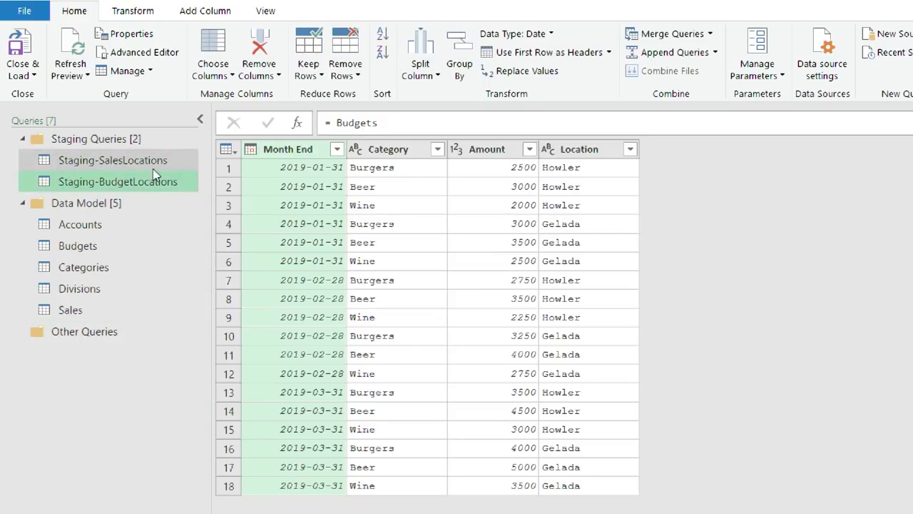
Keep only the Location column in Staging-BudgetLocations and remove its duplicate values.
{"action": "right_click", "coordinate": [594, 150]}
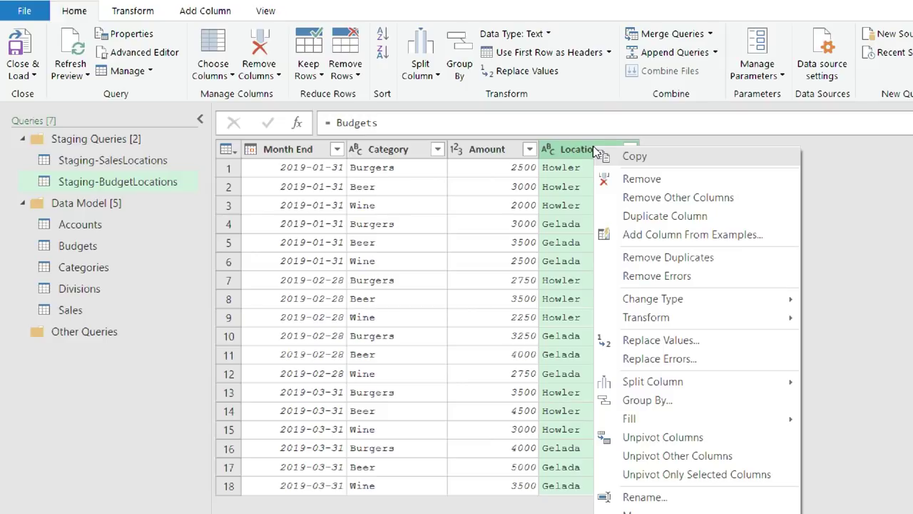
{"action": "left_click", "coordinate": [663, 202]}
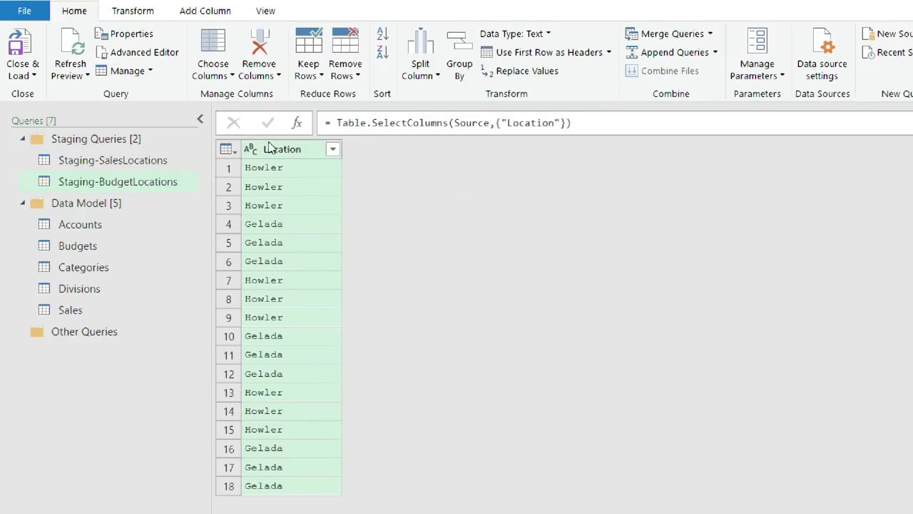
{"action": "right_click", "coordinate": [283, 144]}
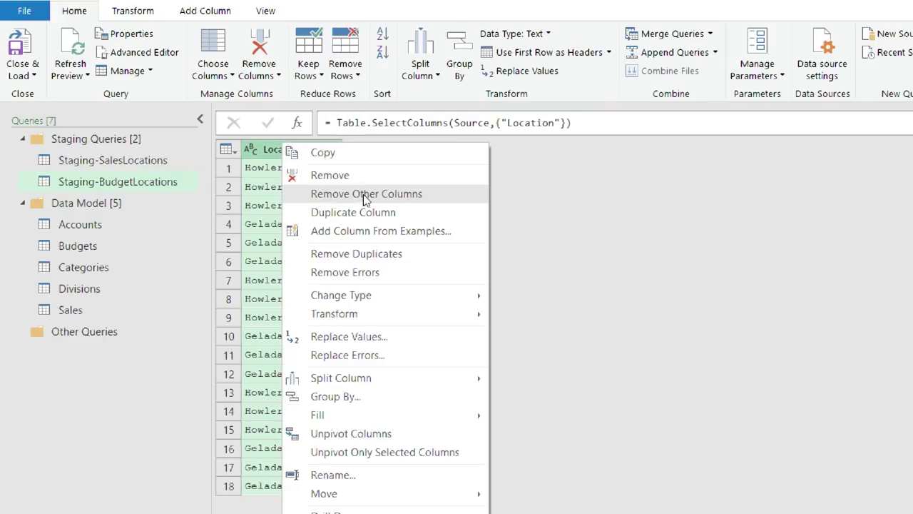
{"action": "left_click", "coordinate": [357, 254]}
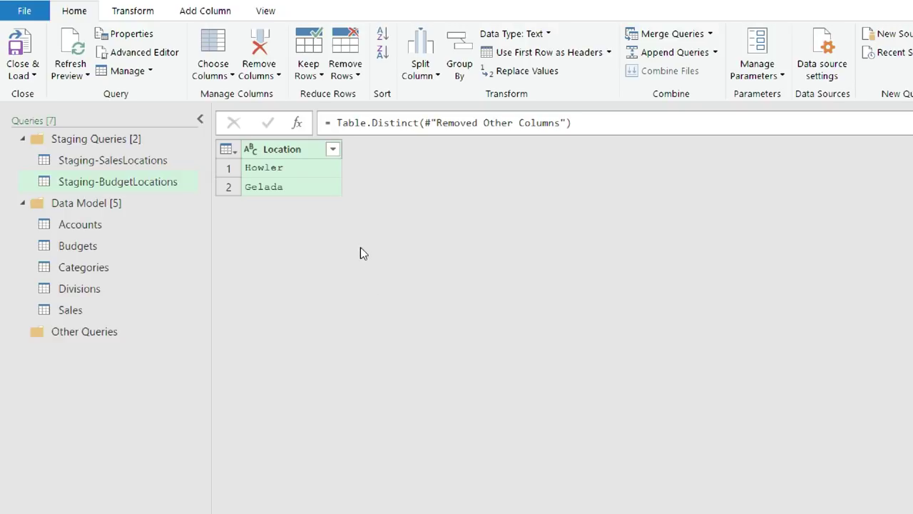
Close the Power Query Editor, loading the staging query with the default settings, and open the Query Options.
{"action": "left_click", "coordinate": [21, 47]}
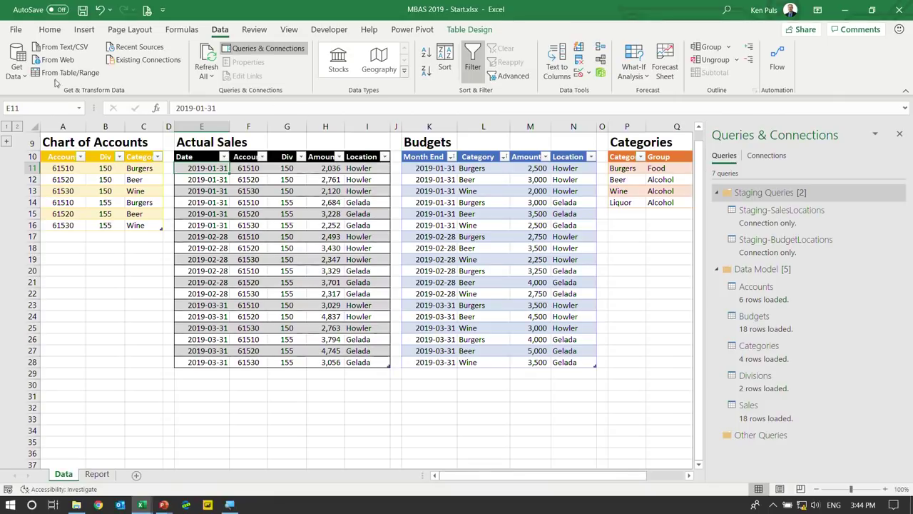
{"action": "left_click", "coordinate": [17, 71]}
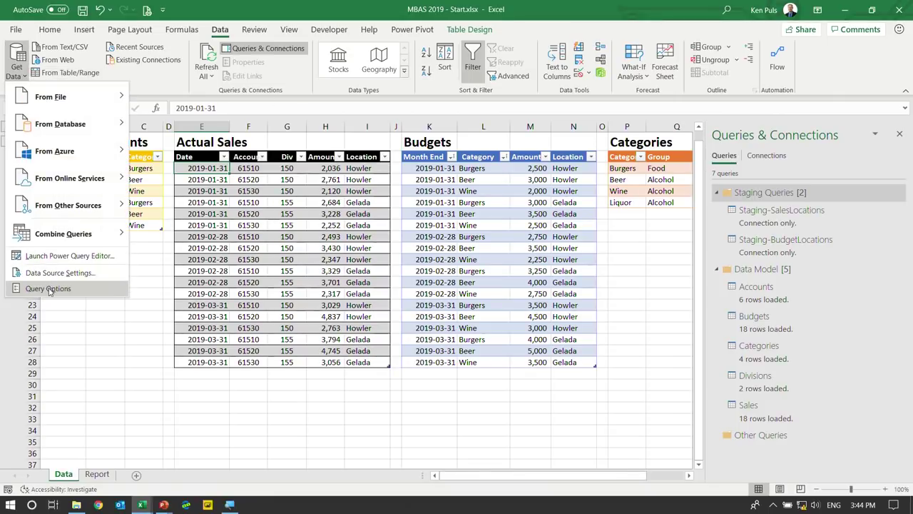
{"action": "left_click", "coordinate": [48, 288]}
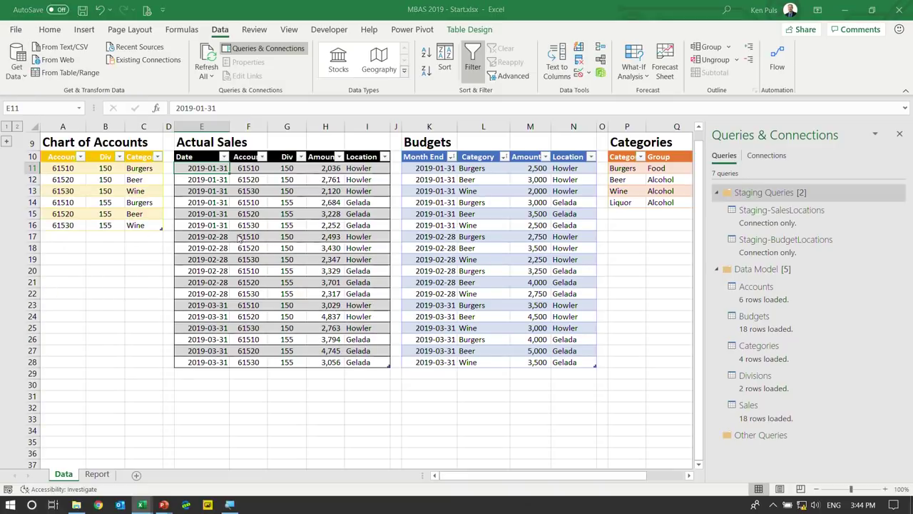
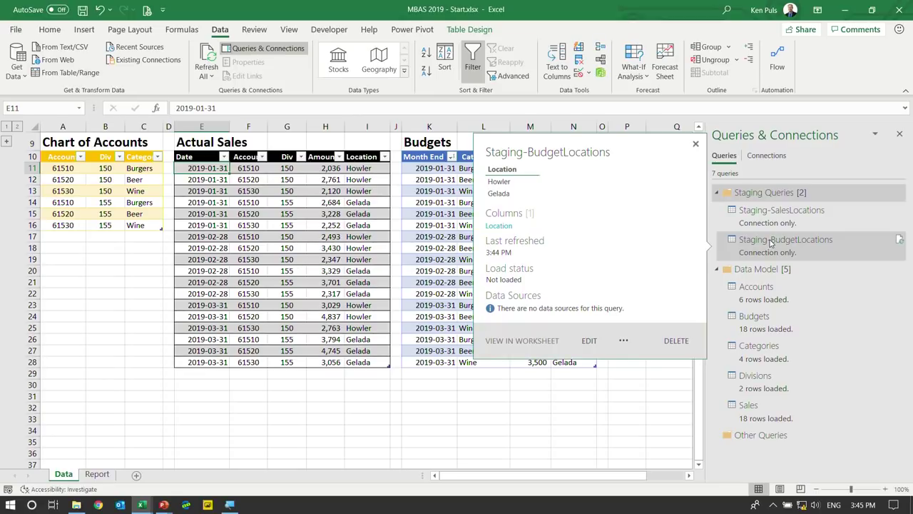
Create a reference to Staging-SalesLocations named Locations and place it in the Data Model group.
{"action": "right_click", "coordinate": [769, 220]}
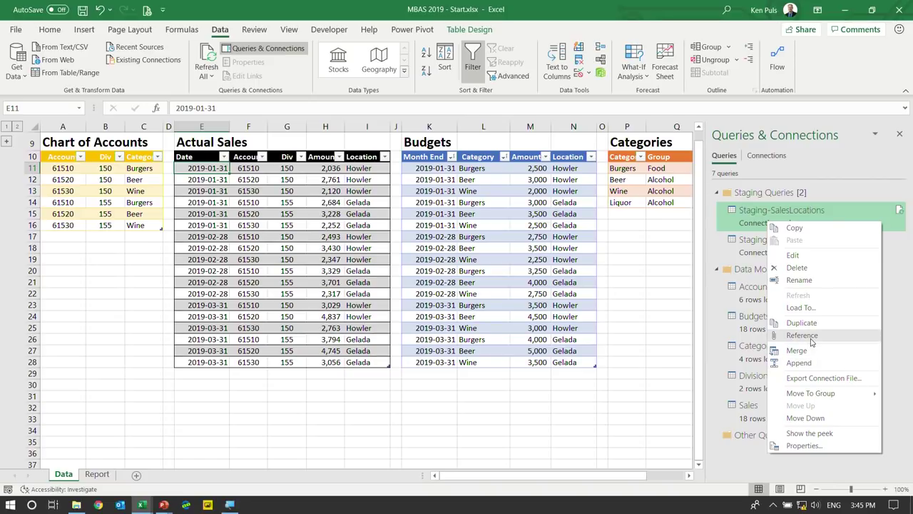
{"action": "left_click", "coordinate": [802, 335]}
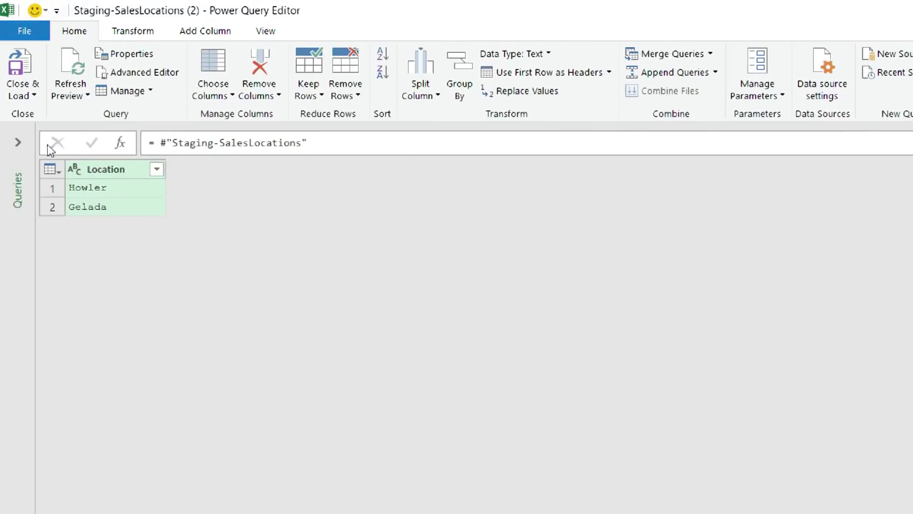
{"action": "left_click", "coordinate": [18, 142]}
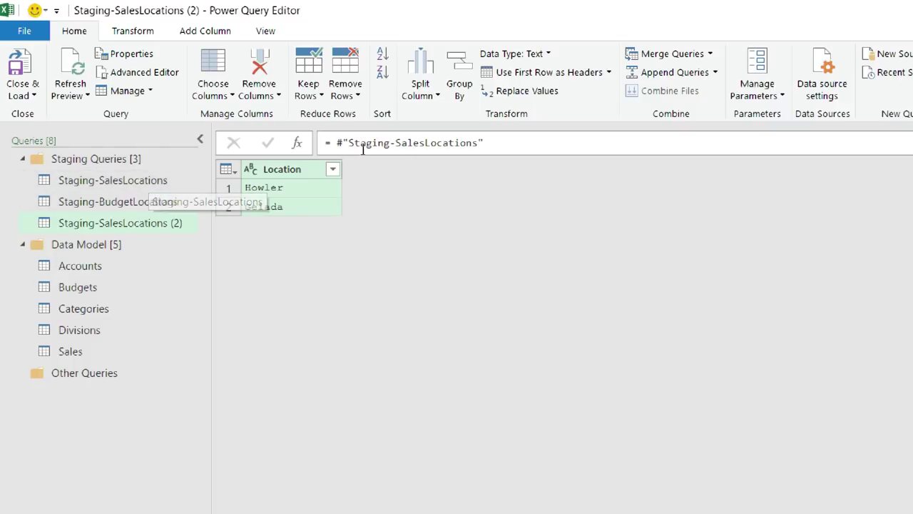
{"action": "double_click", "coordinate": [156, 224]}
{"action": "type", "text": "Locations"}
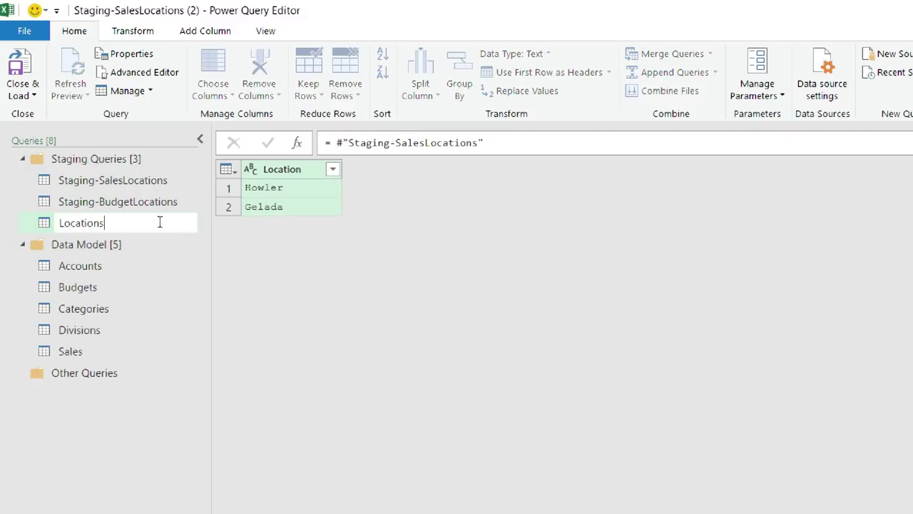
{"action": "key", "text": "Return"}
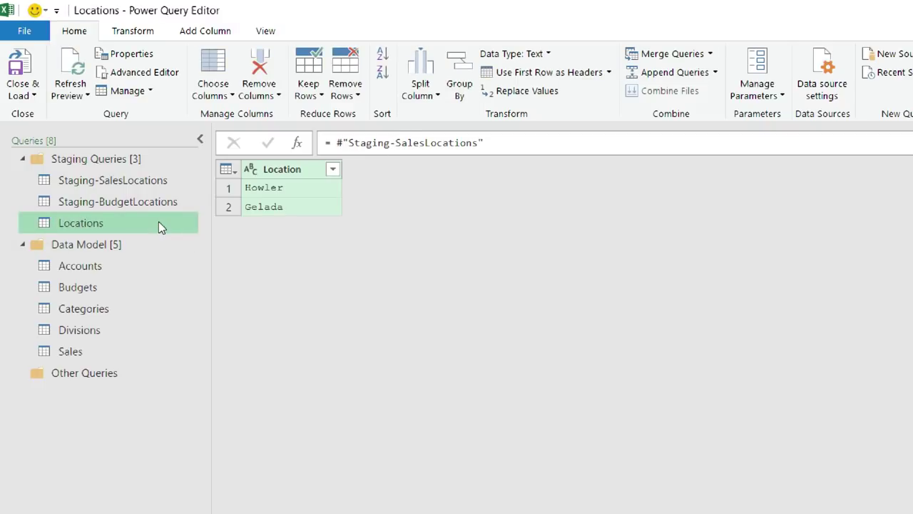
{"action": "left_click_drag", "start_coordinate": [154, 222], "coordinate": [156, 333]}
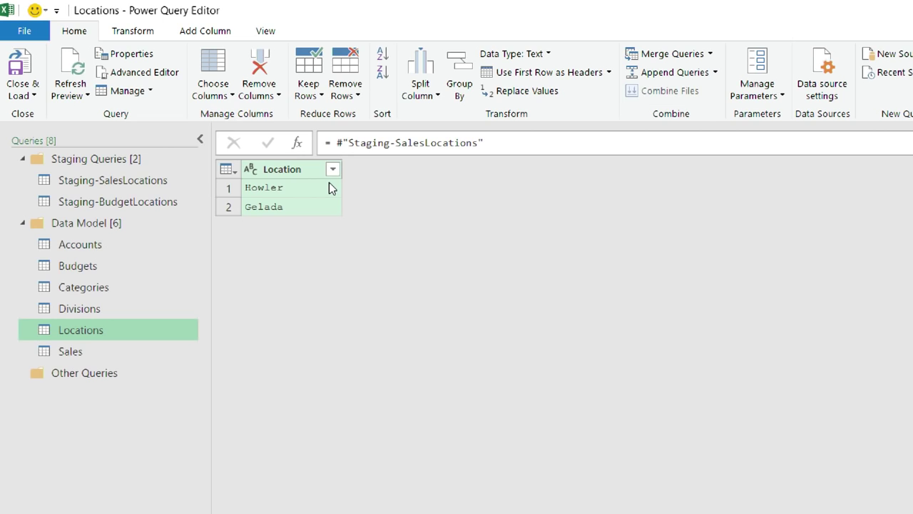
Append the Staging-BudgetLocations query to the Locations query.
{"action": "left_click", "coordinate": [678, 74]}
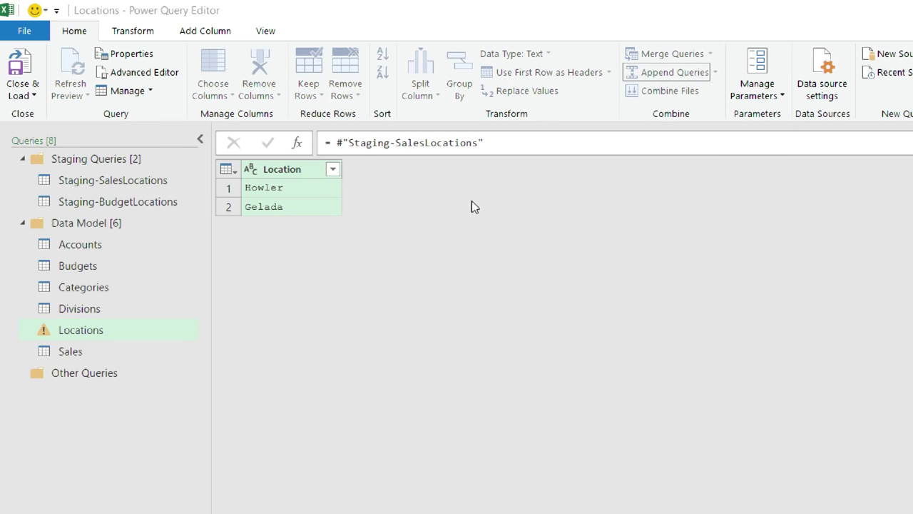
{"action": "left_click", "coordinate": [489, 399]}
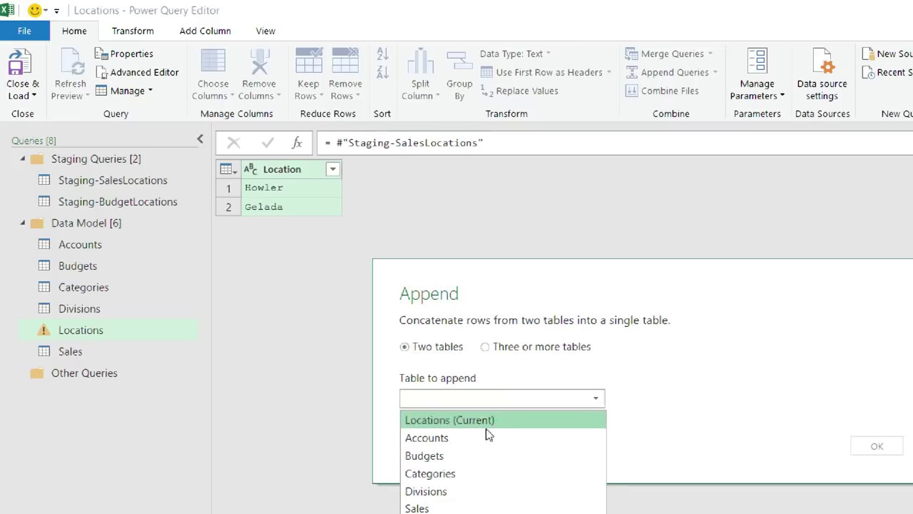
{"action": "left_click", "coordinate": [473, 513]}
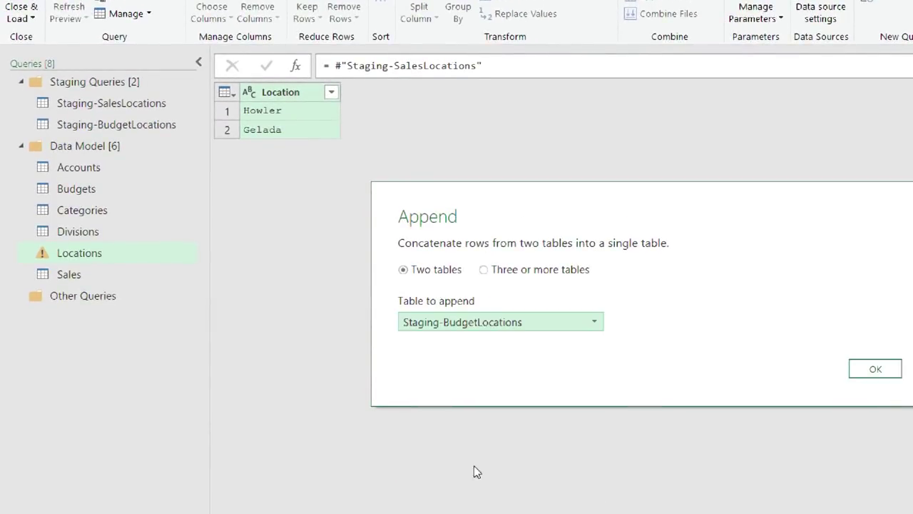
{"action": "left_click", "coordinate": [875, 369]}
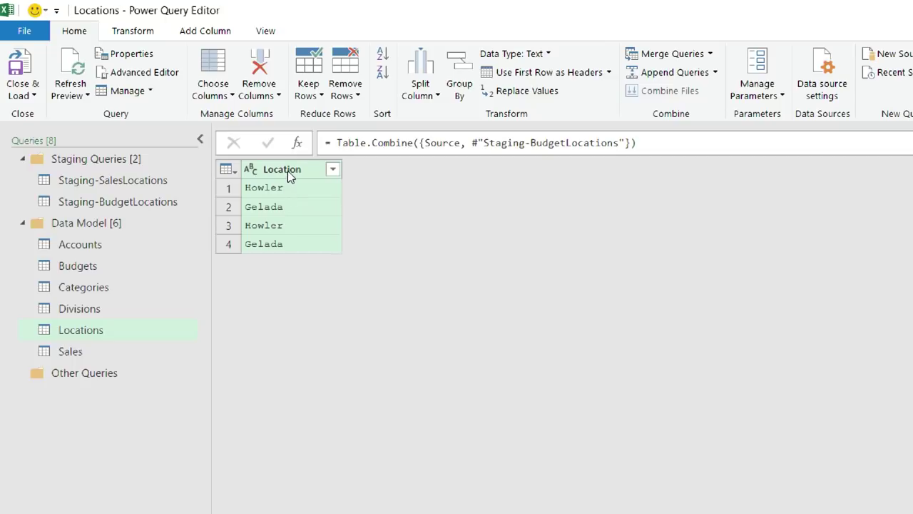
Remove duplicates from the Location column of the Locations query and set its data type to Text.
{"action": "right_click", "coordinate": [289, 176]}
{"action": "left_click", "coordinate": [364, 279]}
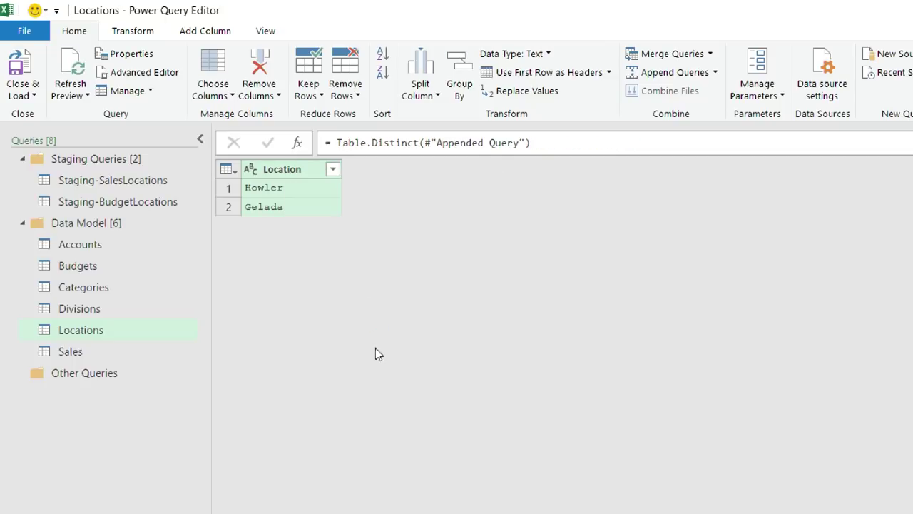
{"action": "left_click", "coordinate": [250, 169]}
{"action": "left_click", "coordinate": [300, 362]}
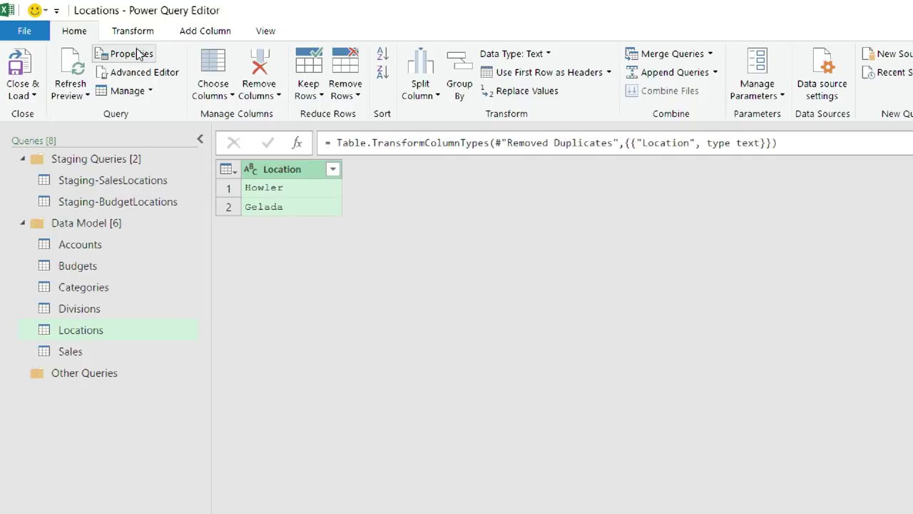
Load the Locations query as Only Create Connection and add its data to the Data Model.
{"action": "left_click", "coordinate": [32, 95]}
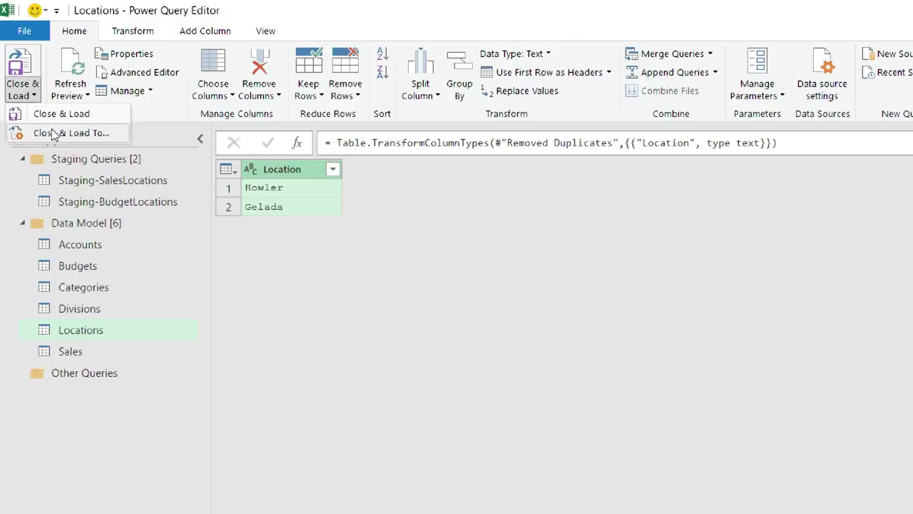
{"action": "left_click", "coordinate": [29, 133]}
{"action": "left_click", "coordinate": [547, 293]}
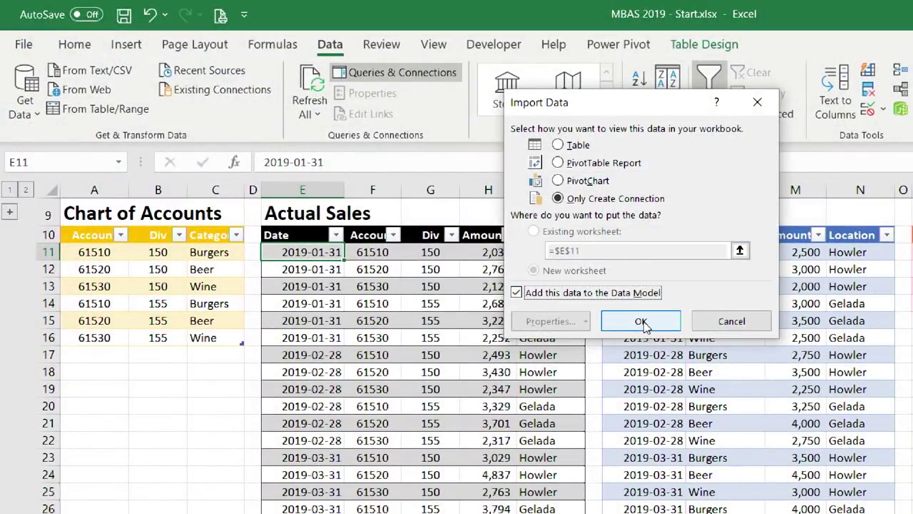
{"action": "left_click", "coordinate": [641, 321]}
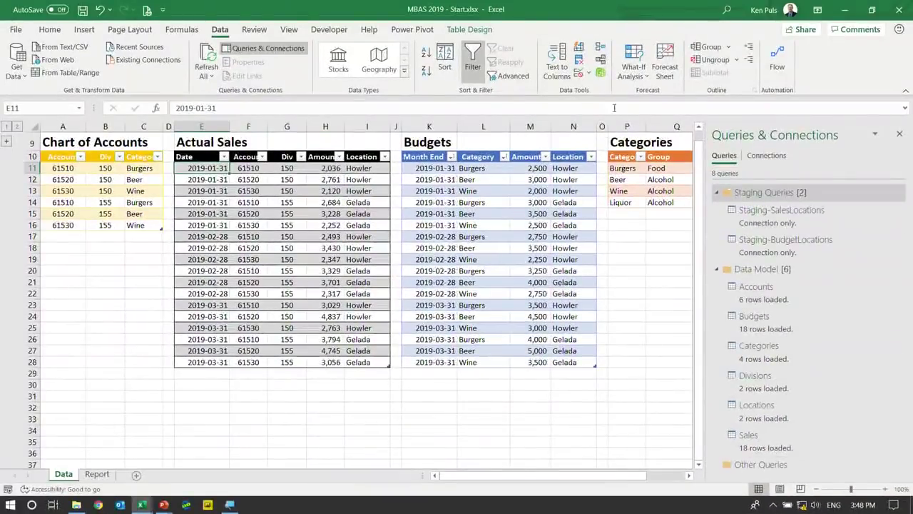
In the Power Pivot diagram, relate the Locations table's Location field to the Location fields of Sales and Budgets.
{"action": "left_click", "coordinate": [600, 74]}
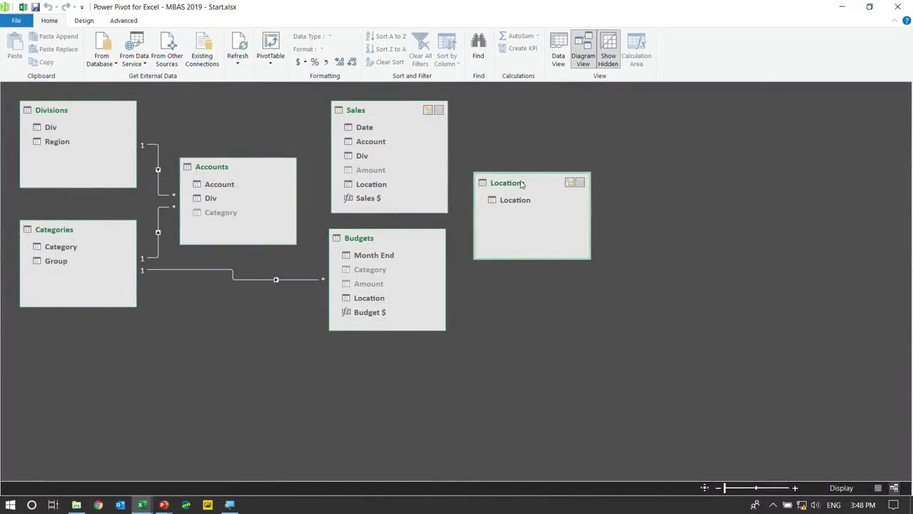
{"action": "left_click_drag", "start_coordinate": [528, 201], "coordinate": [375, 184]}
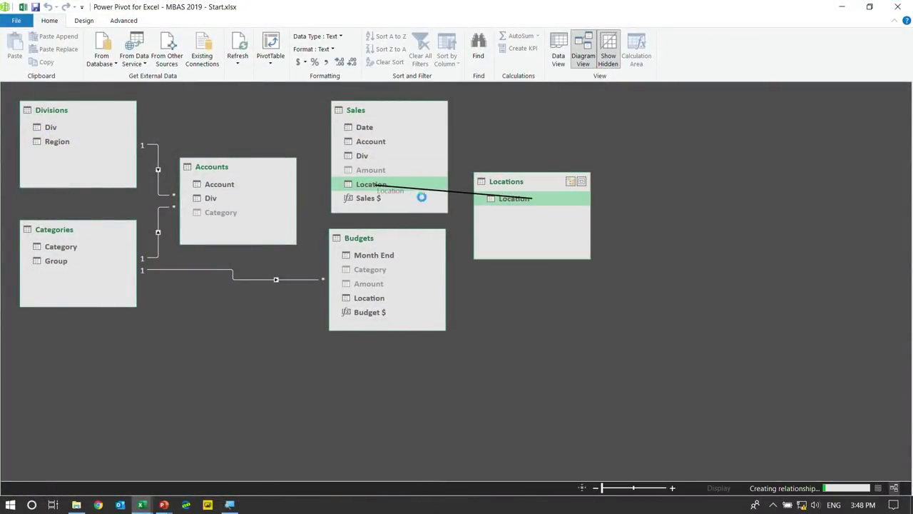
{"action": "left_click_drag", "start_coordinate": [504, 205], "coordinate": [393, 301]}
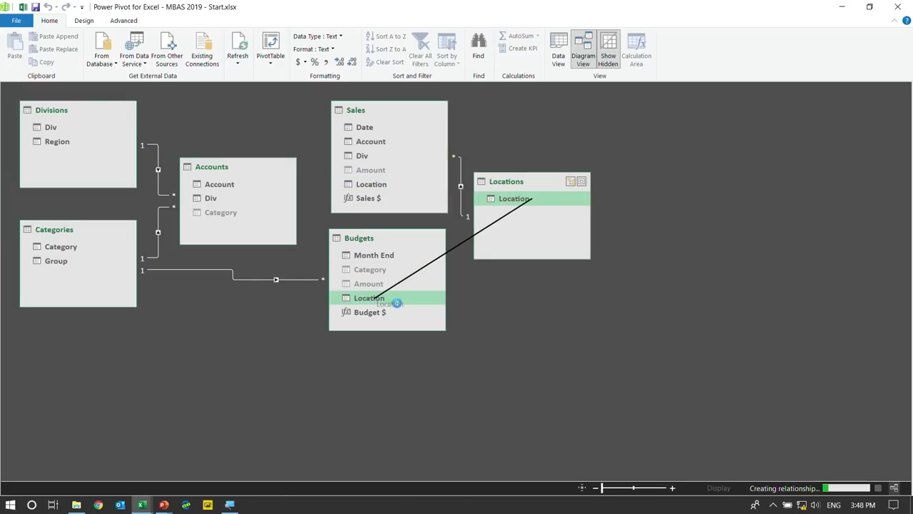
Hide the Location fields of Sales and Budgets from client tools and return to the workbook.
{"action": "right_click", "coordinate": [369, 187]}
{"action": "left_click", "coordinate": [405, 250]}
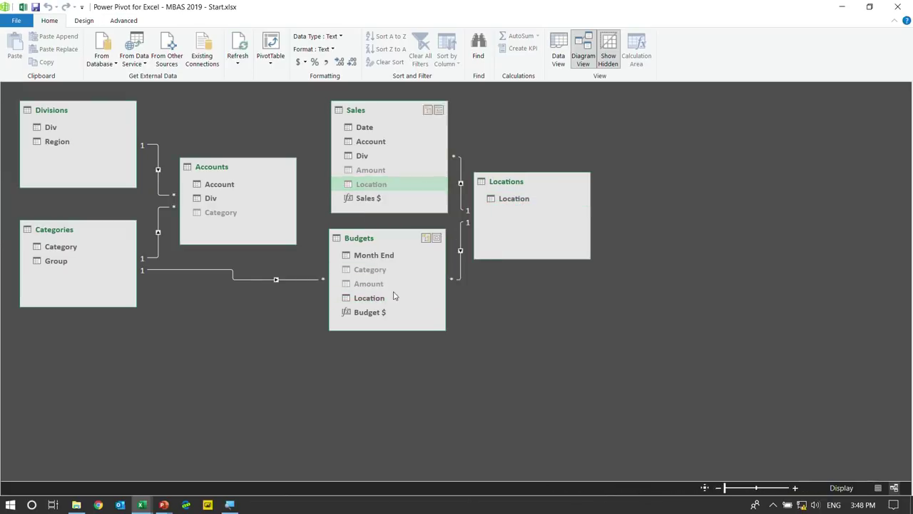
{"action": "right_click", "coordinate": [376, 299]}
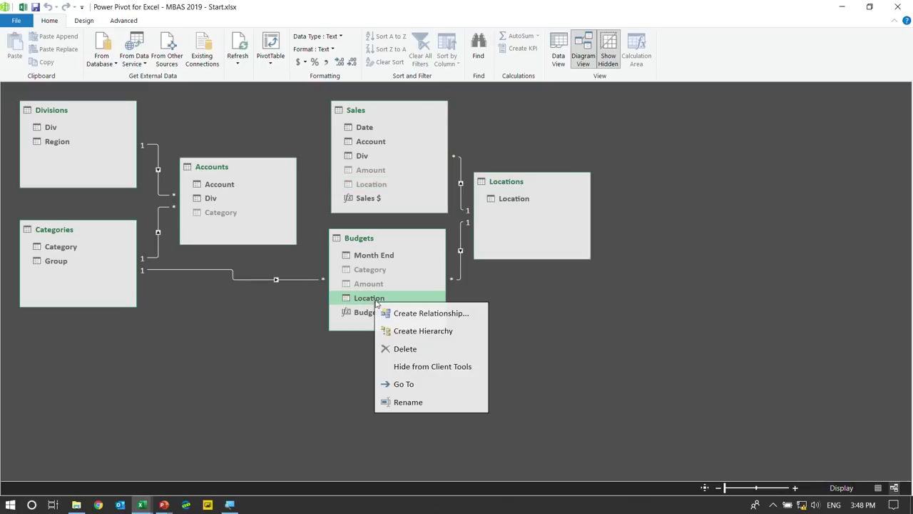
{"action": "left_click", "coordinate": [432, 366]}
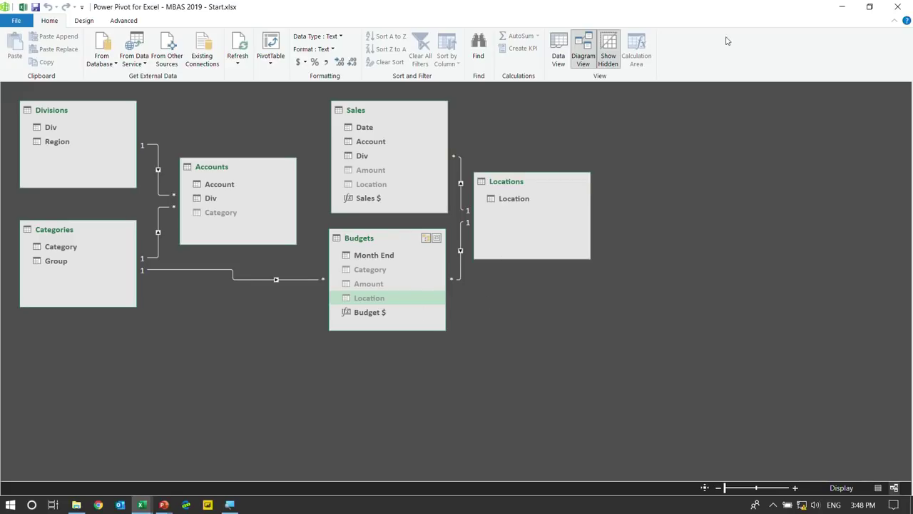
{"action": "left_click", "coordinate": [842, 7]}
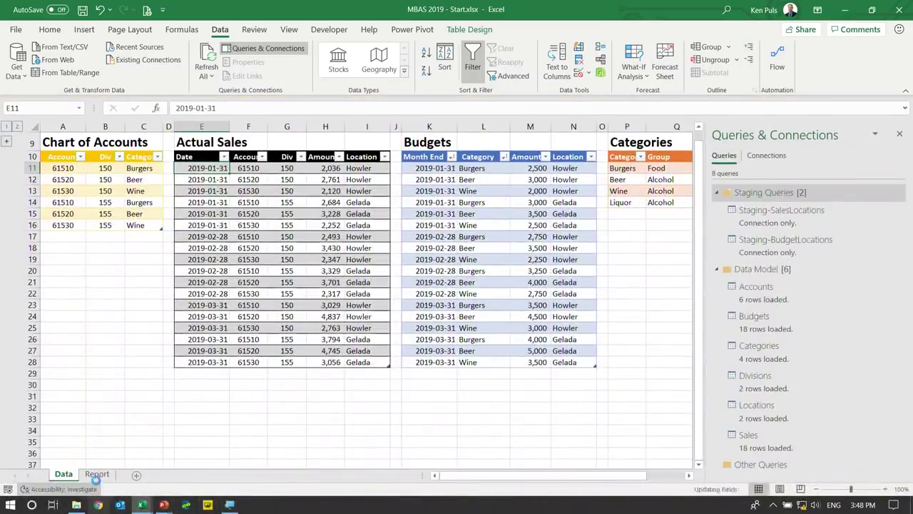
On the Report sheet, filter by Howler with the existing Location slicer, and delete that slicer.
{"action": "left_click", "coordinate": [97, 474]}
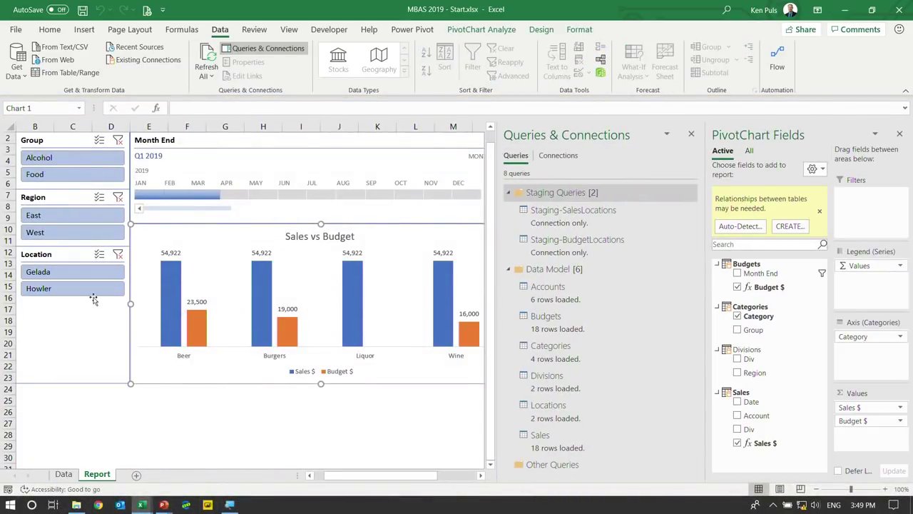
{"action": "left_click", "coordinate": [77, 332]}
{"action": "left_click", "coordinate": [85, 274]}
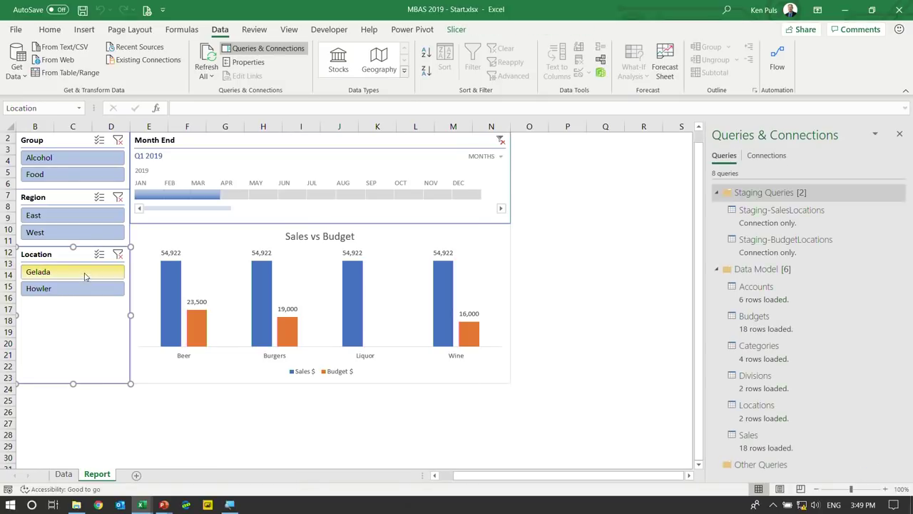
{"action": "left_click", "coordinate": [85, 289]}
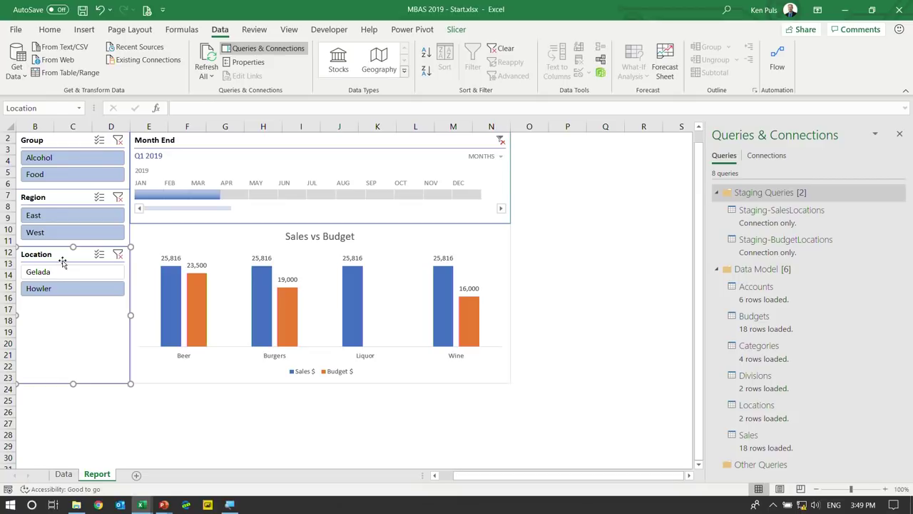
{"action": "key", "text": "Delete"}
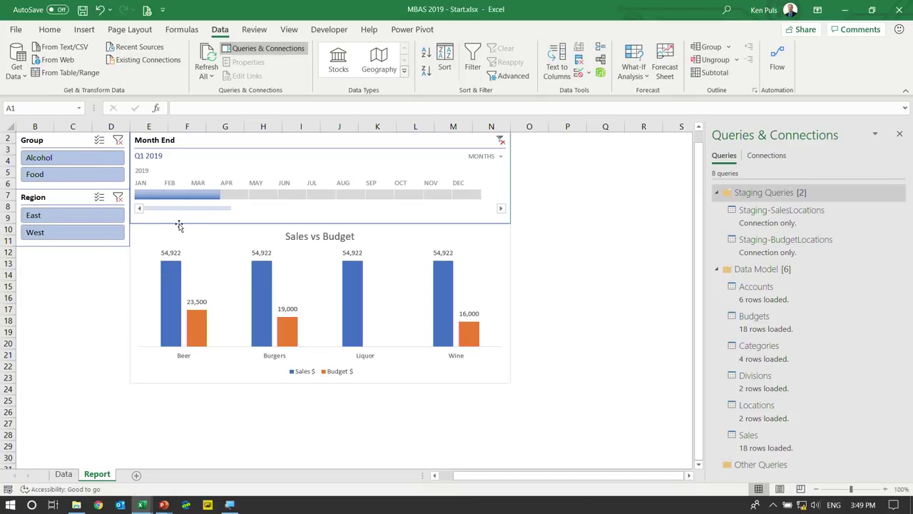
Add the Location field of the Locations table as a slicer for the Sales vs Budget chart.
{"action": "left_click", "coordinate": [488, 241]}
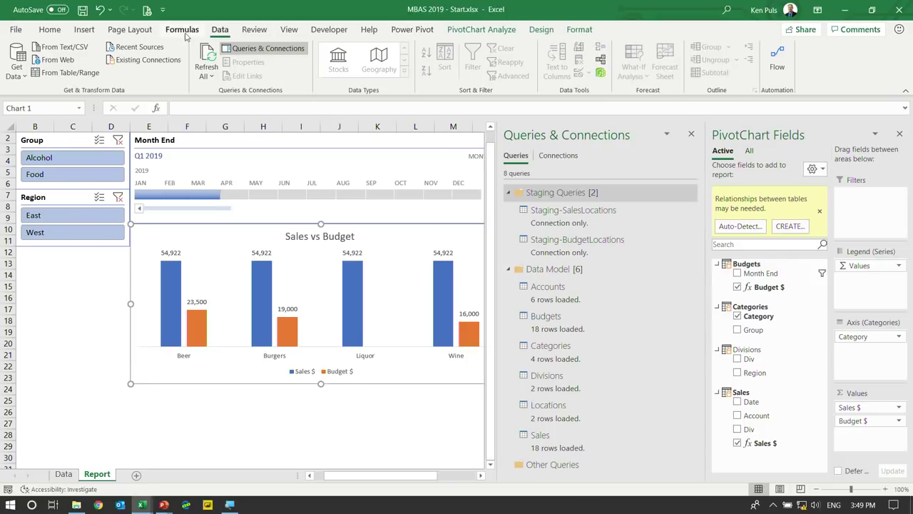
{"action": "left_click", "coordinate": [484, 30]}
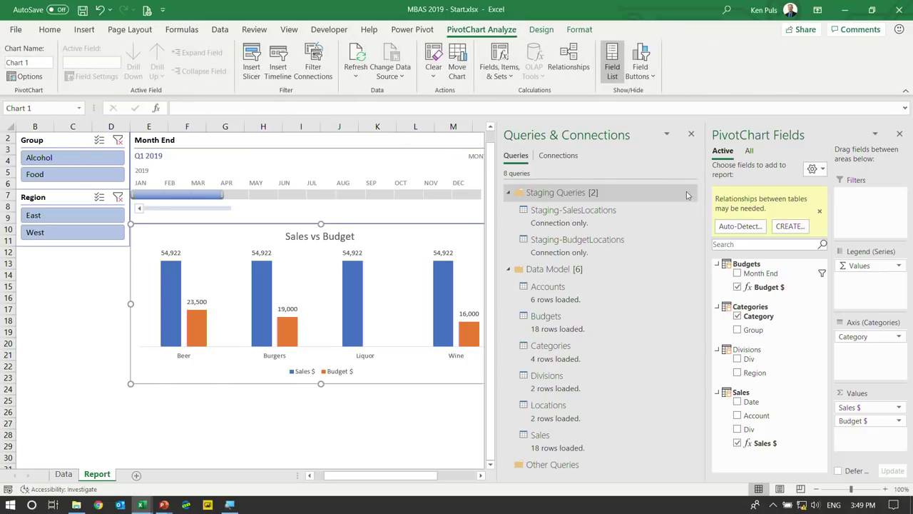
{"action": "left_click", "coordinate": [749, 151]}
{"action": "left_click", "coordinate": [717, 332]}
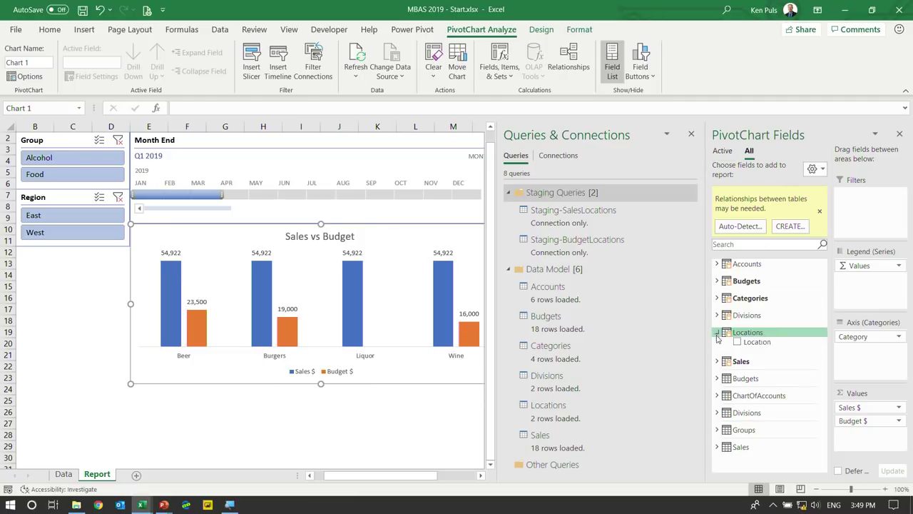
{"action": "right_click", "coordinate": [767, 343]}
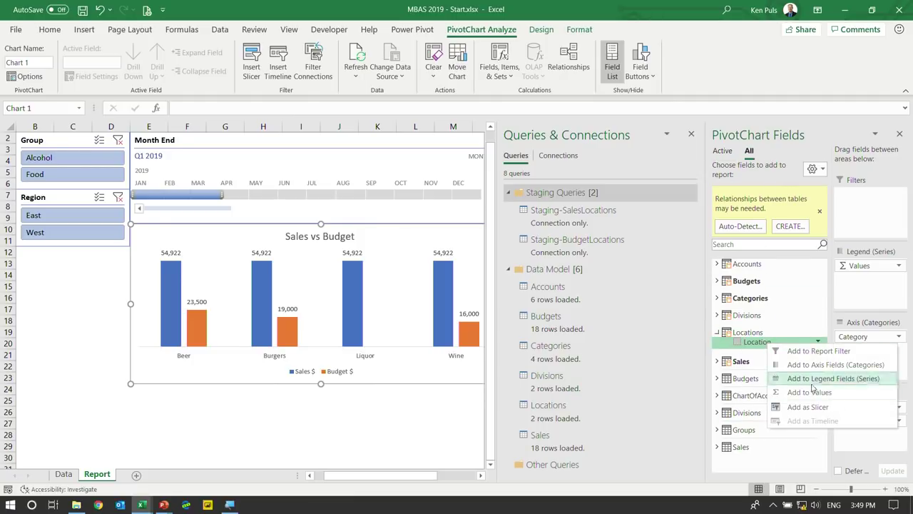
{"action": "left_click", "coordinate": [806, 407]}
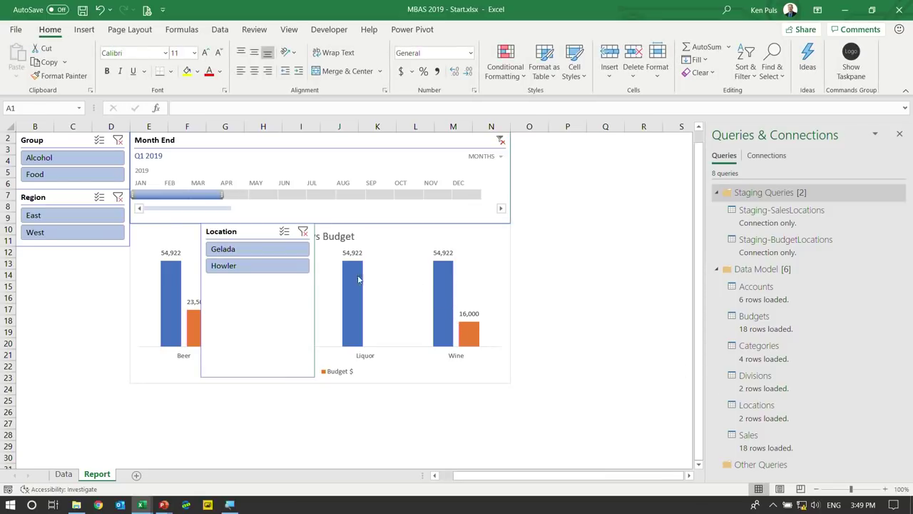
Place the new Location slicer directly below the Region slicer and shorten it to end level with the chart's lower edge.
{"action": "left_click_drag", "start_coordinate": [236, 233], "coordinate": [39, 258]}
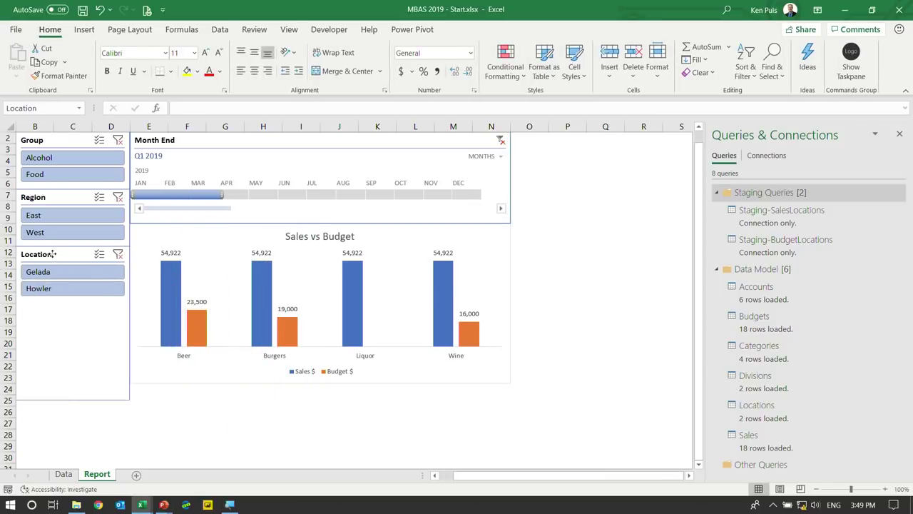
{"action": "key", "text": "alt"}
{"action": "left_click_drag", "start_coordinate": [69, 402], "coordinate": [72, 384]}
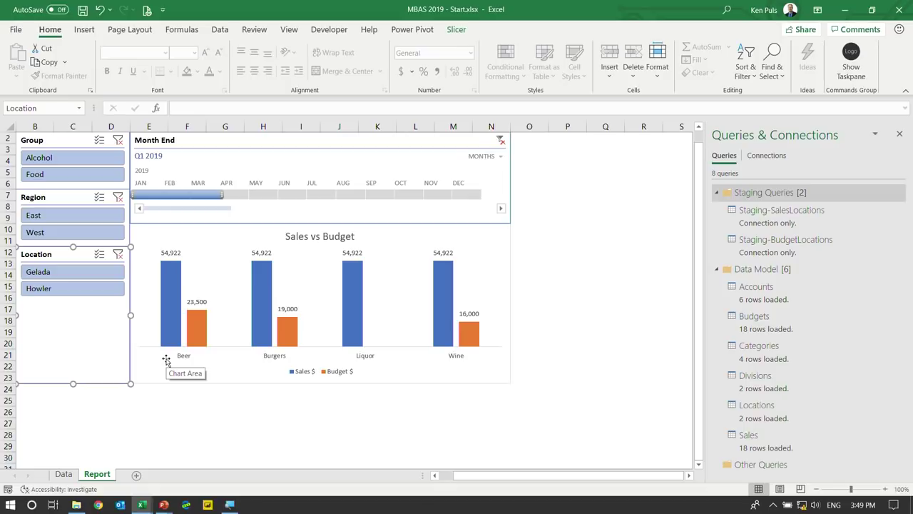
{"action": "left_click", "coordinate": [142, 433]}
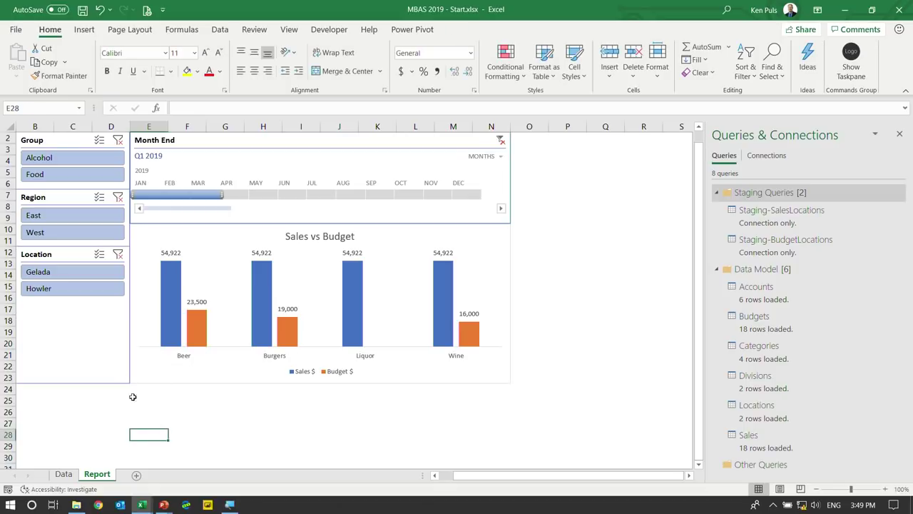
Check the chart with the Location slicer on Gelada and on Howler, clear its filter, and switch to the PowerPoint slide show.
{"action": "left_click", "coordinate": [84, 274]}
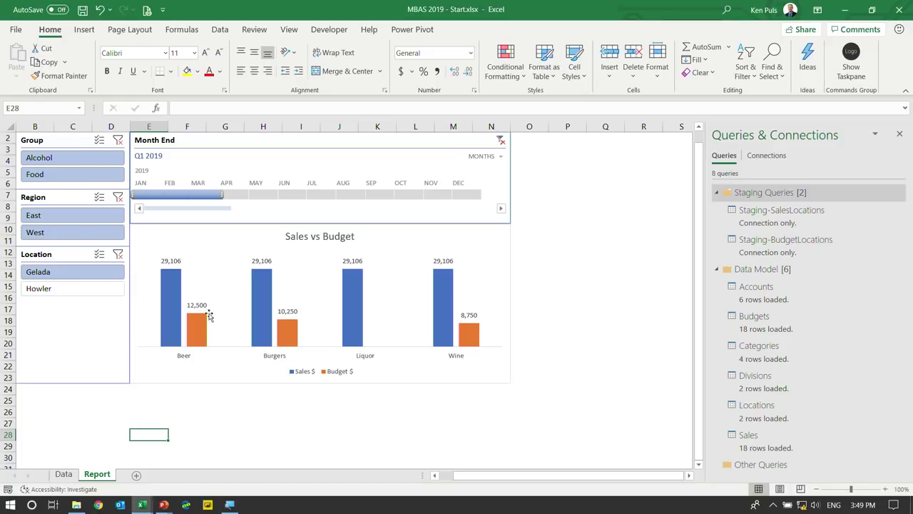
{"action": "left_click", "coordinate": [79, 288]}
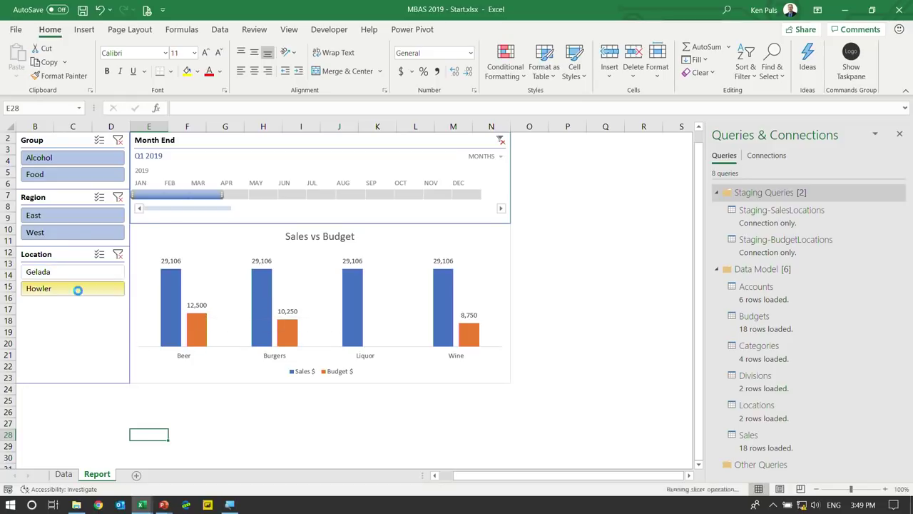
{"action": "left_click", "coordinate": [118, 255]}
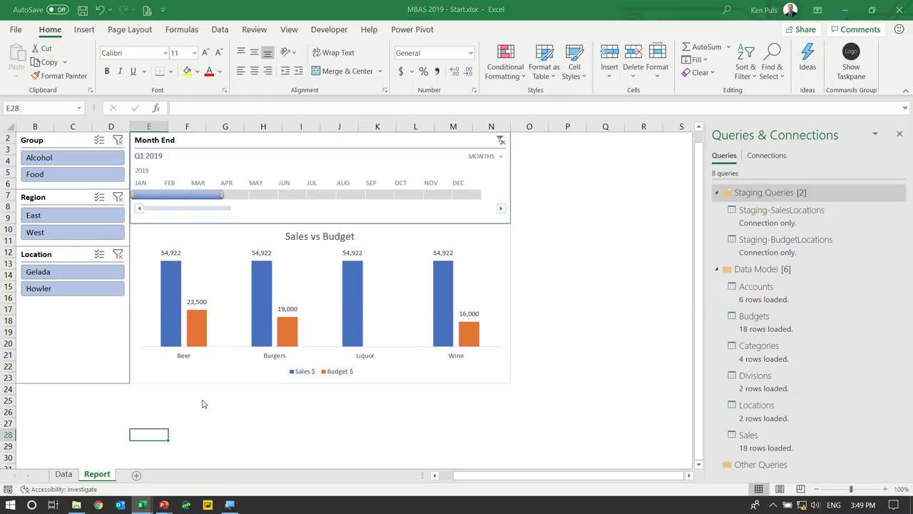
{"action": "key", "text": "alt+Tab"}
{"action": "key", "text": "alt+Tab"}
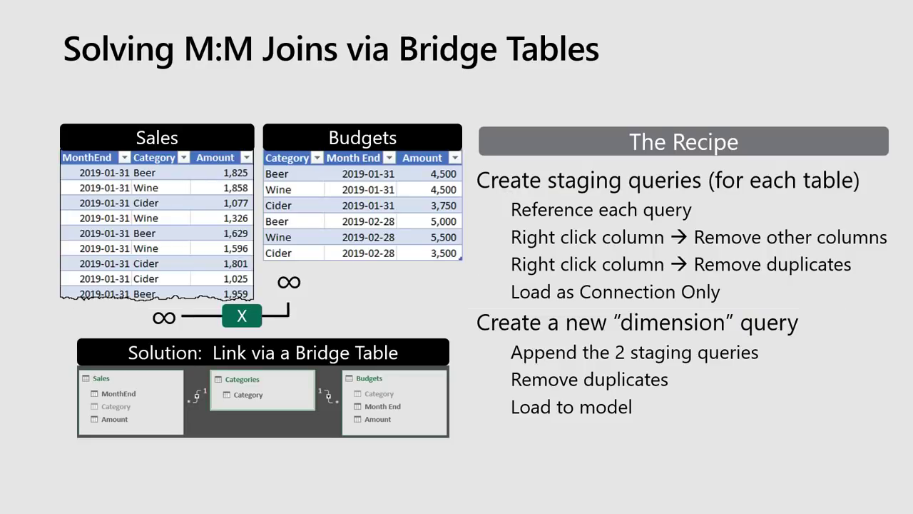
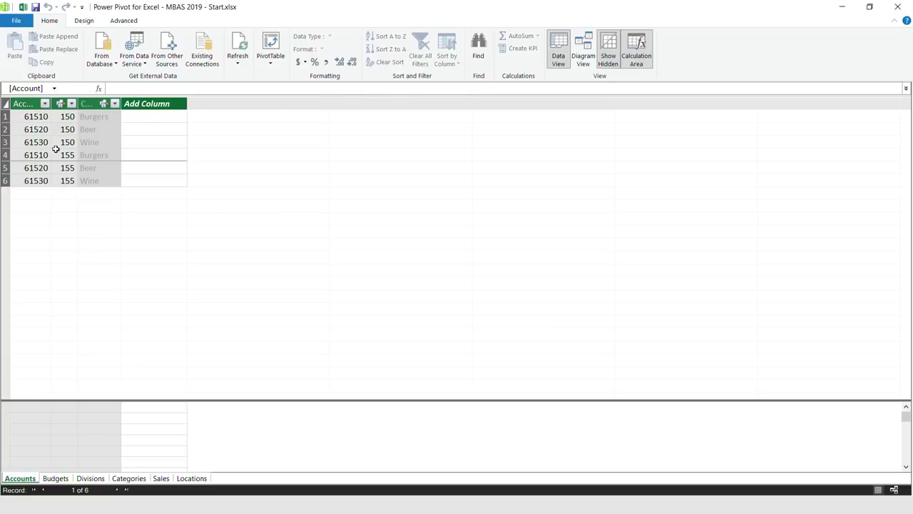
In Power Pivot's Accounts table, widen the Account and Div columns to fit their contents.
{"action": "double_click", "coordinate": [52, 103]}
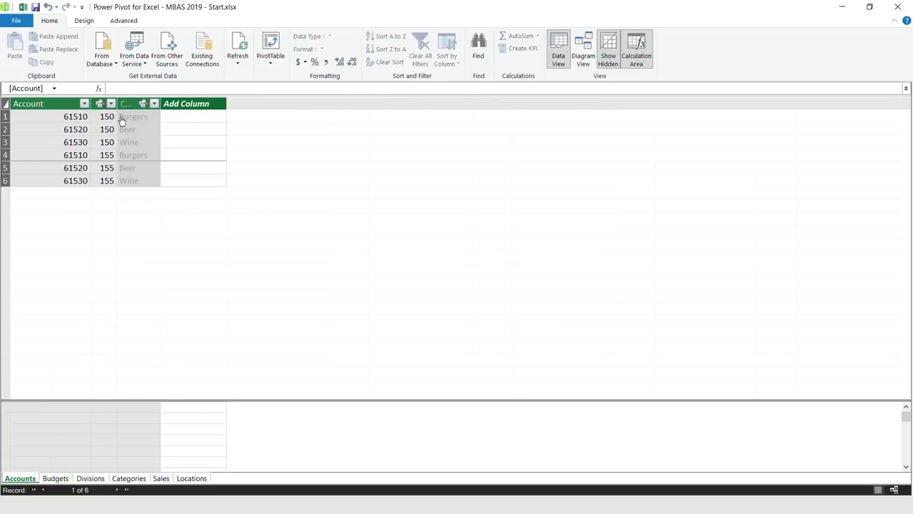
{"action": "double_click", "coordinate": [127, 103]}
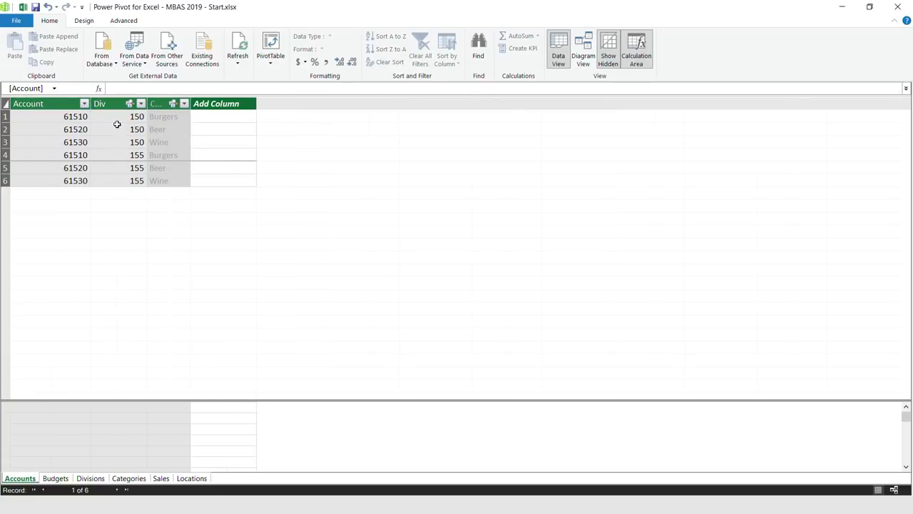
{"action": "left_click", "coordinate": [79, 157]}
{"action": "left_click", "coordinate": [81, 115]}
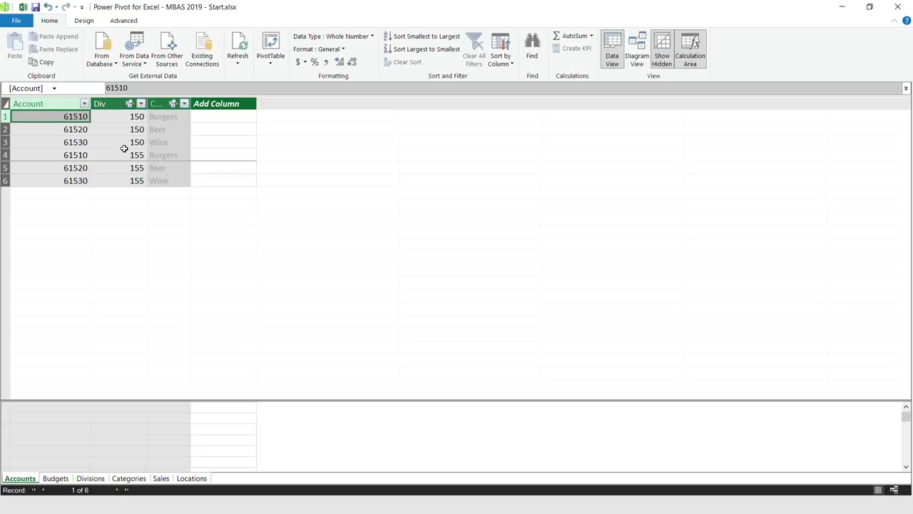
Filter the Accounts table's Account column to 61510 to examine its Div values.
{"action": "left_click", "coordinate": [84, 104]}
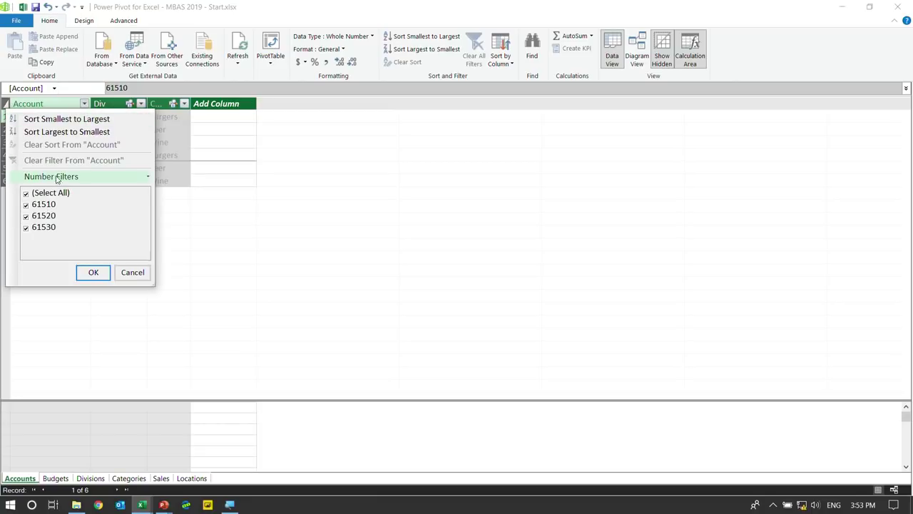
{"action": "left_click", "coordinate": [27, 194]}
{"action": "left_click", "coordinate": [26, 205]}
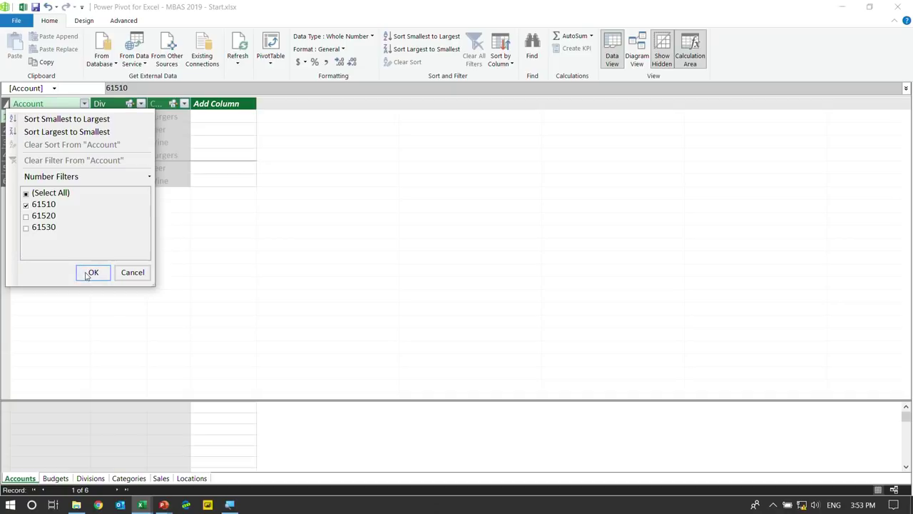
{"action": "left_click", "coordinate": [93, 272]}
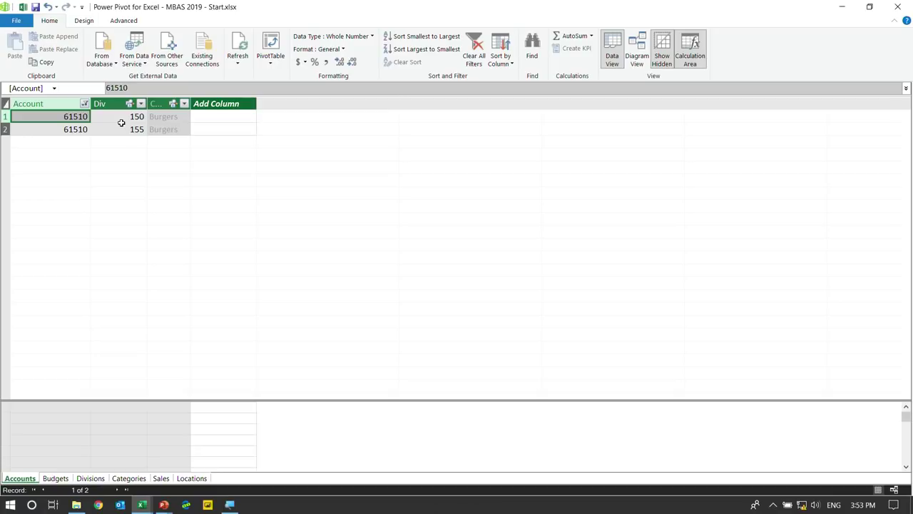
Change the Account column filter to 61520 to compare its Div values.
{"action": "left_click", "coordinate": [85, 104]}
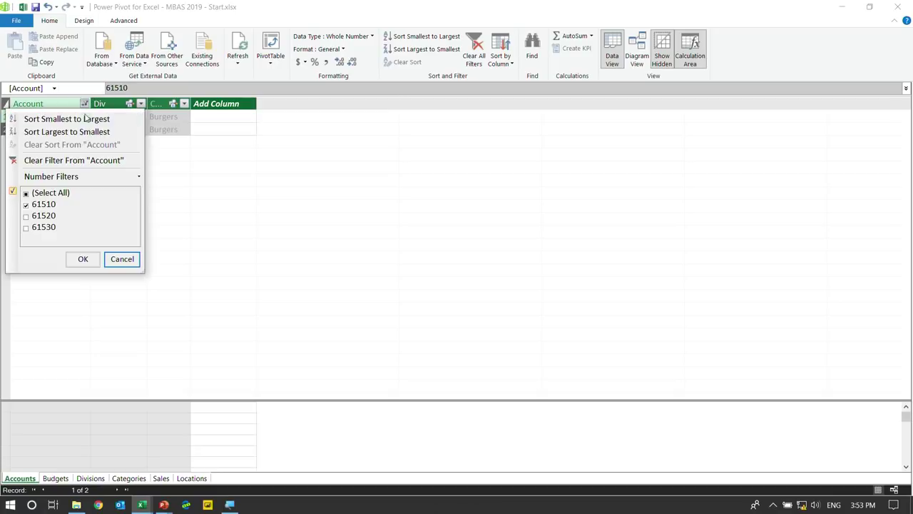
{"action": "left_click", "coordinate": [27, 205]}
{"action": "left_click", "coordinate": [27, 216]}
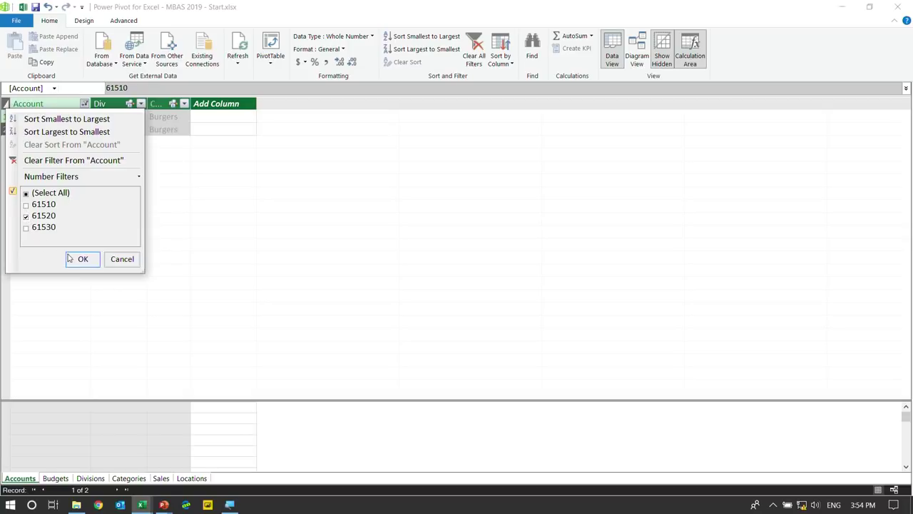
{"action": "left_click", "coordinate": [71, 260]}
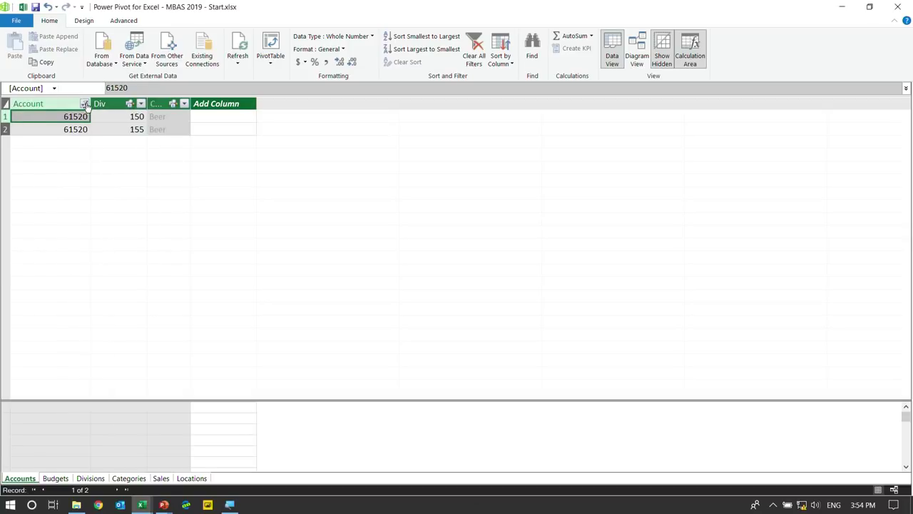
Filter the Account column to 61530 to check its Div values, and restore all accounts.
{"action": "left_click", "coordinate": [85, 103]}
{"action": "left_click", "coordinate": [26, 216]}
{"action": "left_click", "coordinate": [26, 227]}
{"action": "left_click", "coordinate": [83, 259]}
{"action": "left_click", "coordinate": [85, 103]}
{"action": "left_click", "coordinate": [44, 194]}
{"action": "left_click", "coordinate": [83, 259]}
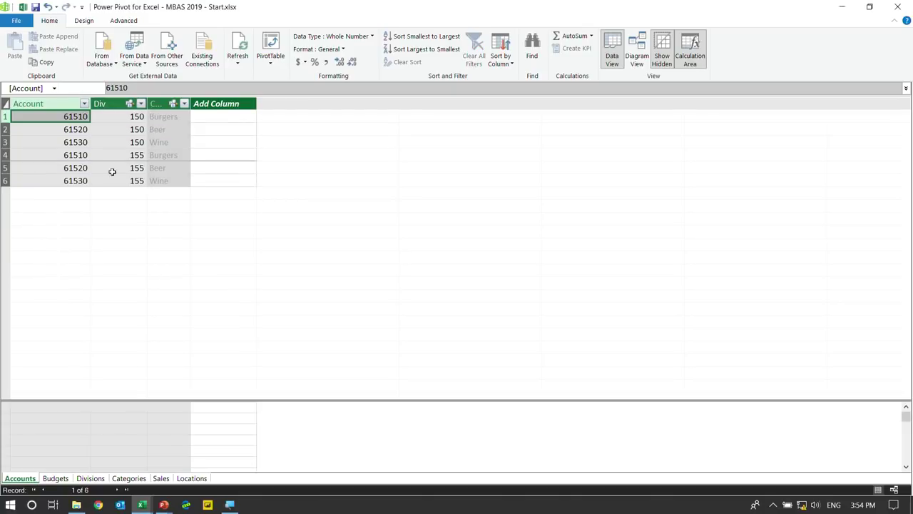
Filter the Div column to 150 to check how accounts repeat within a division, and restore all divisions.
{"action": "left_click", "coordinate": [142, 104]}
{"action": "left_click", "coordinate": [26, 194]}
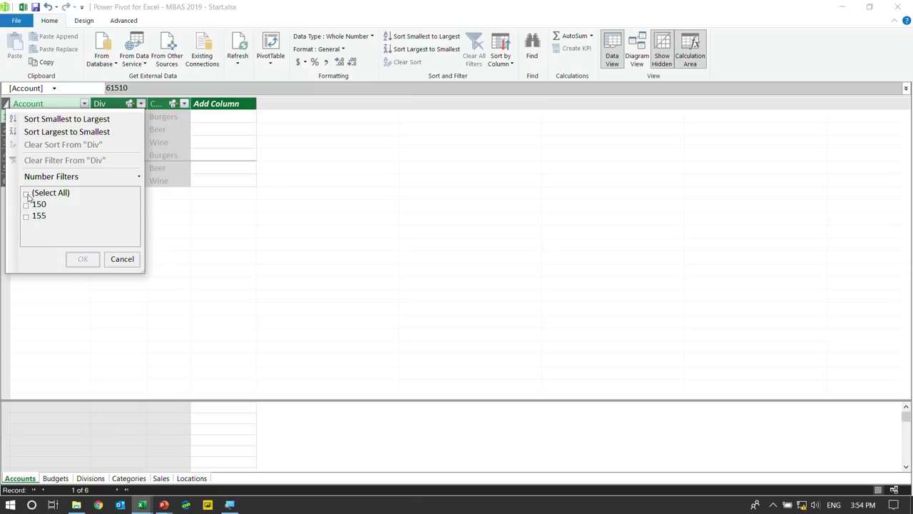
{"action": "left_click", "coordinate": [26, 205]}
{"action": "left_click", "coordinate": [81, 259]}
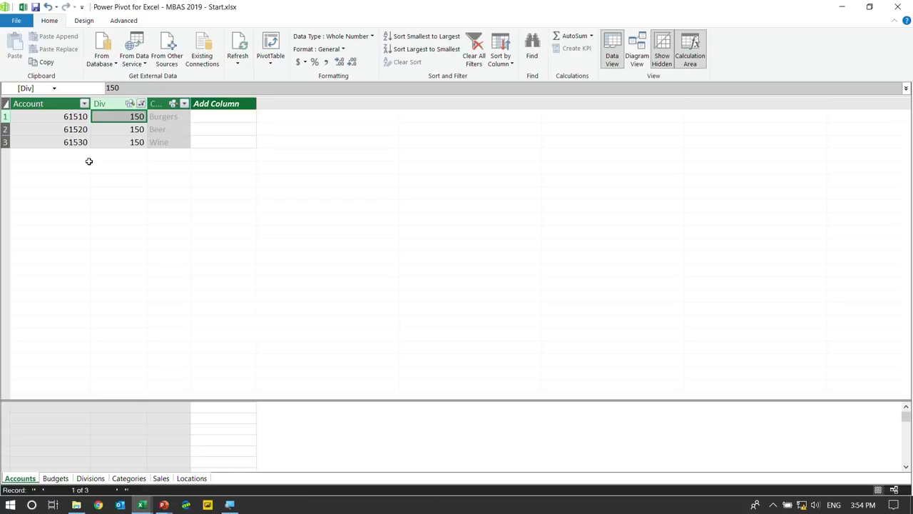
{"action": "left_click", "coordinate": [142, 104]}
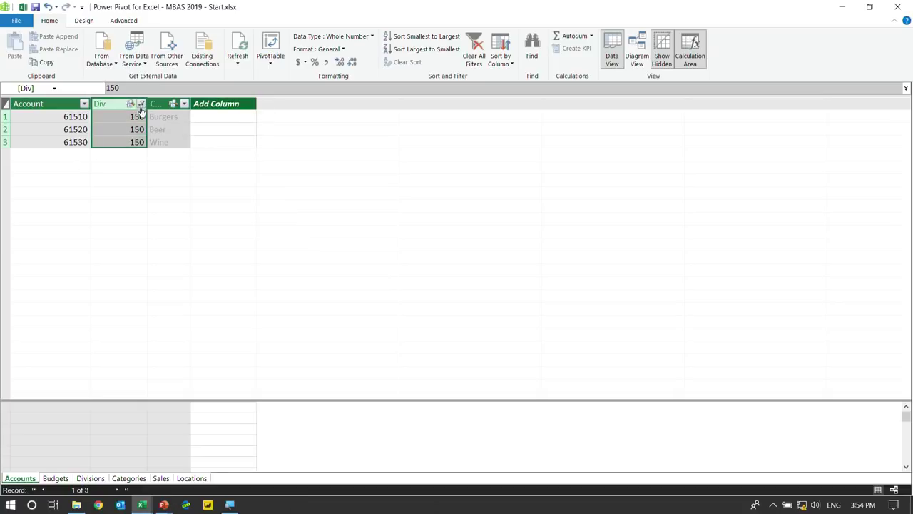
{"action": "left_click", "coordinate": [26, 204]}
{"action": "left_click", "coordinate": [43, 195]}
{"action": "left_click", "coordinate": [81, 260]}
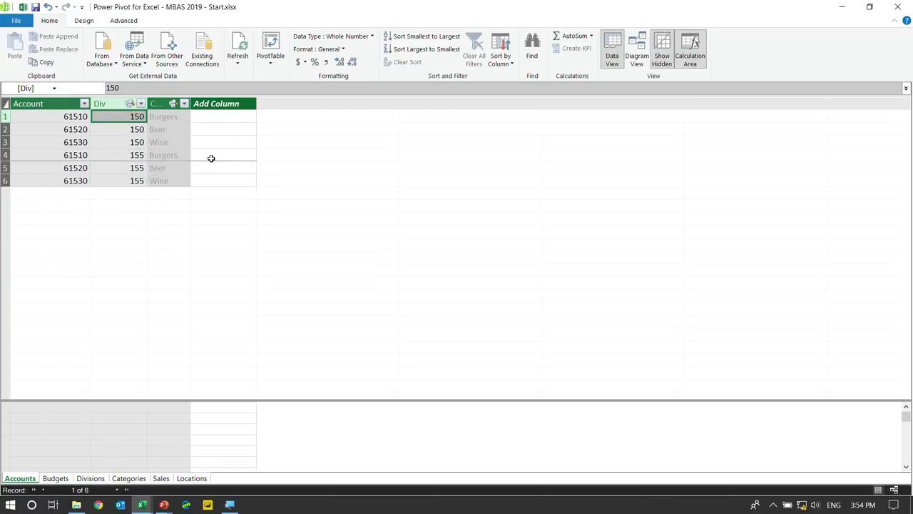
Minimize Power Pivot, switch back to the Excel workbook, and open the Sales query in the Power Query Editor.
{"action": "left_click", "coordinate": [849, 7]}
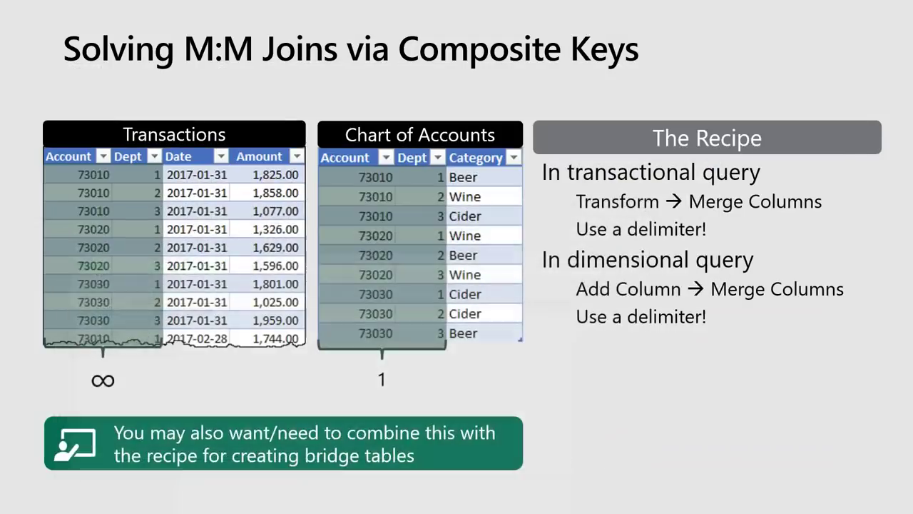
{"action": "key", "text": "alt+Tab"}
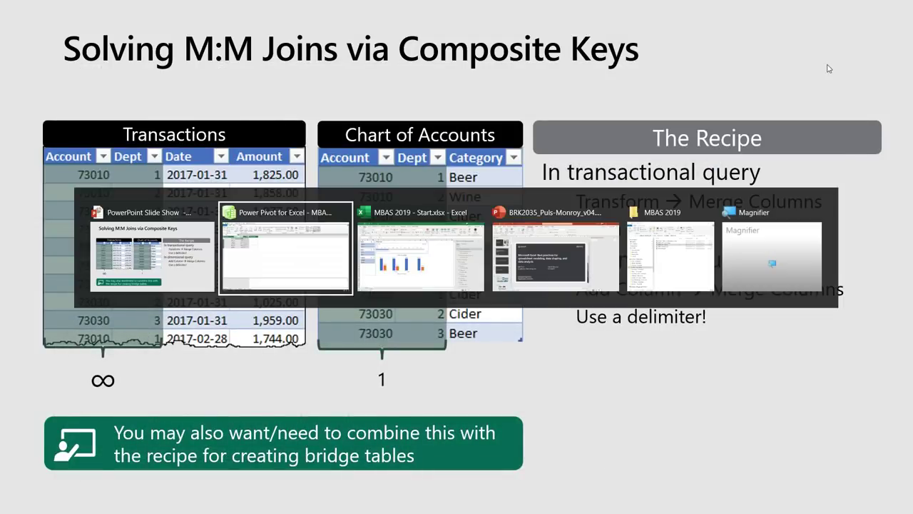
{"action": "key", "text": "alt+Tab"}
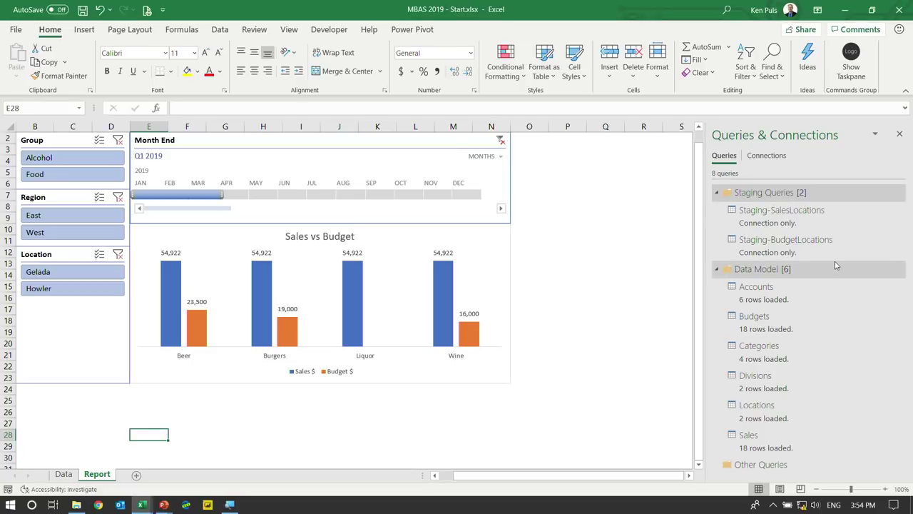
{"action": "mouse_move", "coordinate": [766, 446]}
{"action": "double_click", "coordinate": [766, 445]}
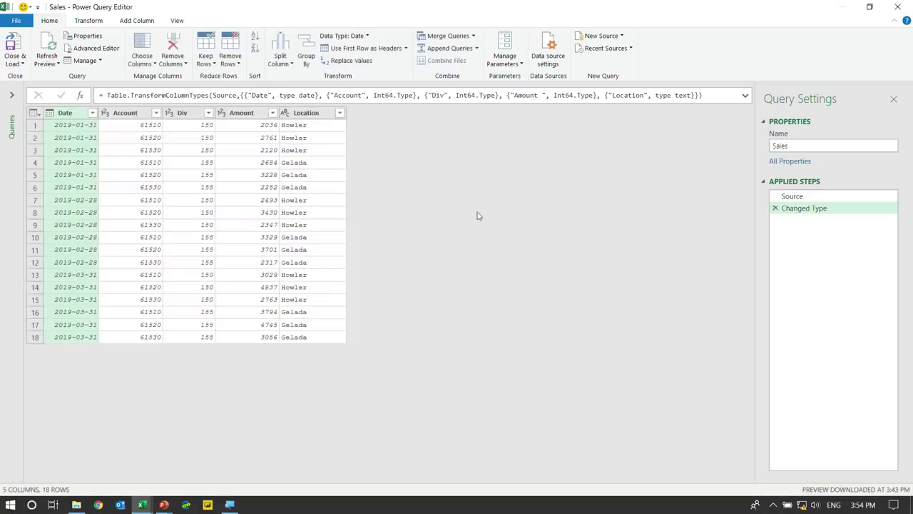
Start merging the Account and Div columns of the Sales query, using a custom hyphen (-) separator.
{"action": "left_click", "coordinate": [121, 114]}
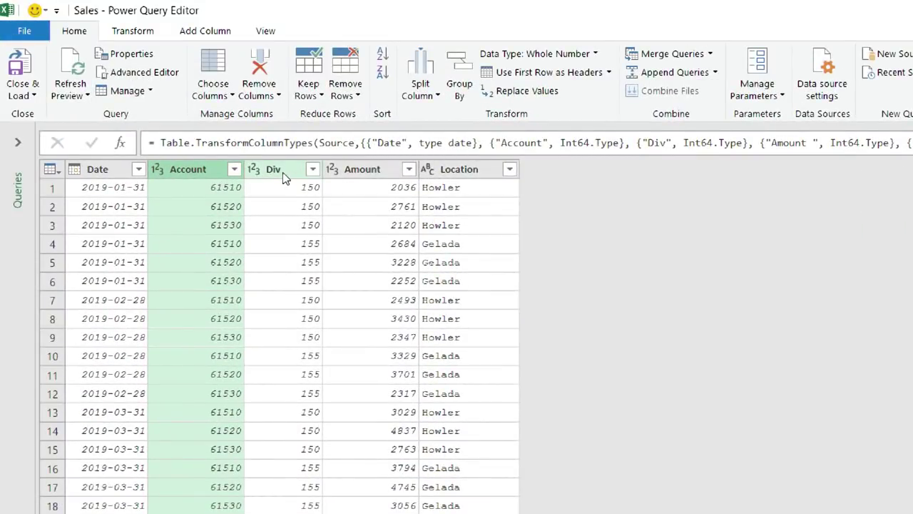
{"action": "left_click", "coordinate": [283, 172], "text": "ctrl"}
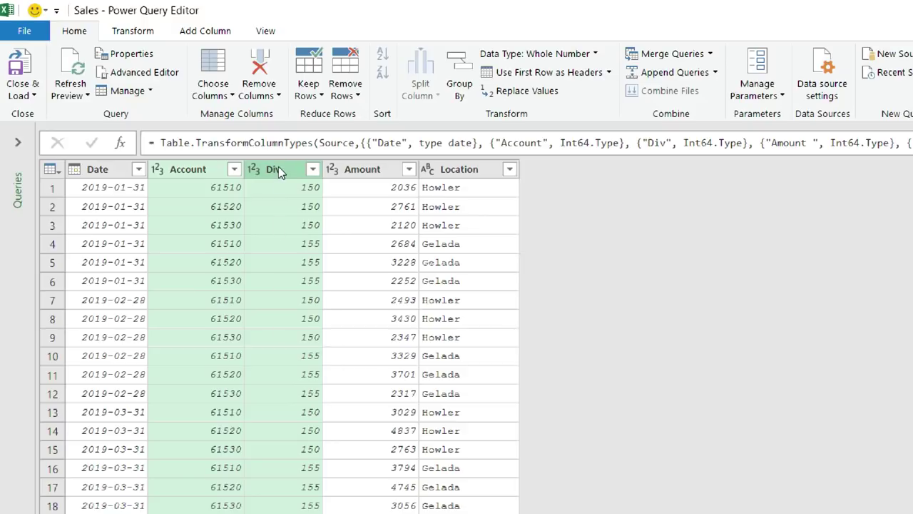
{"action": "right_click", "coordinate": [279, 172]}
{"action": "left_click", "coordinate": [354, 383]}
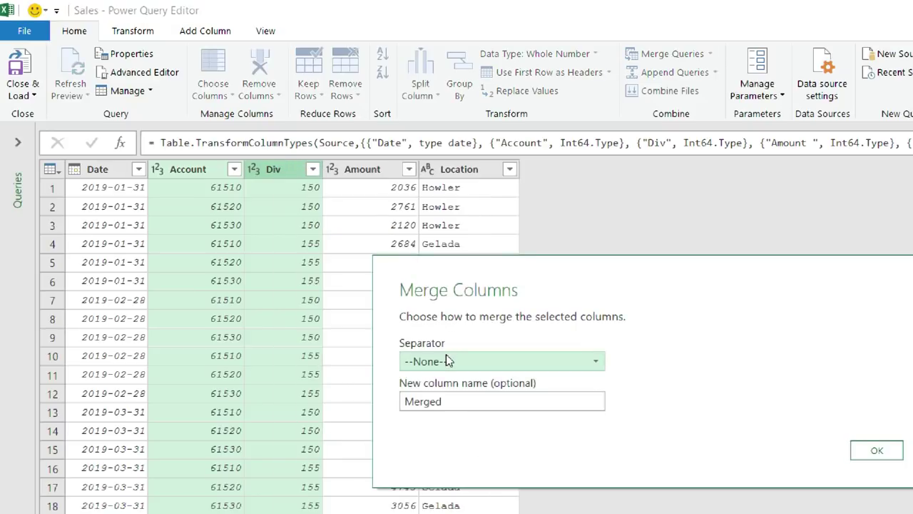
{"action": "left_click", "coordinate": [448, 360]}
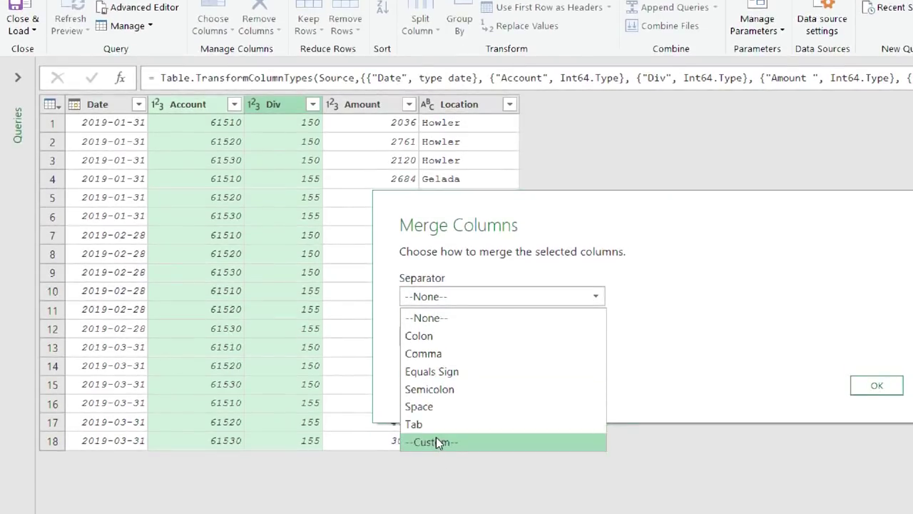
{"action": "left_click", "coordinate": [438, 443]}
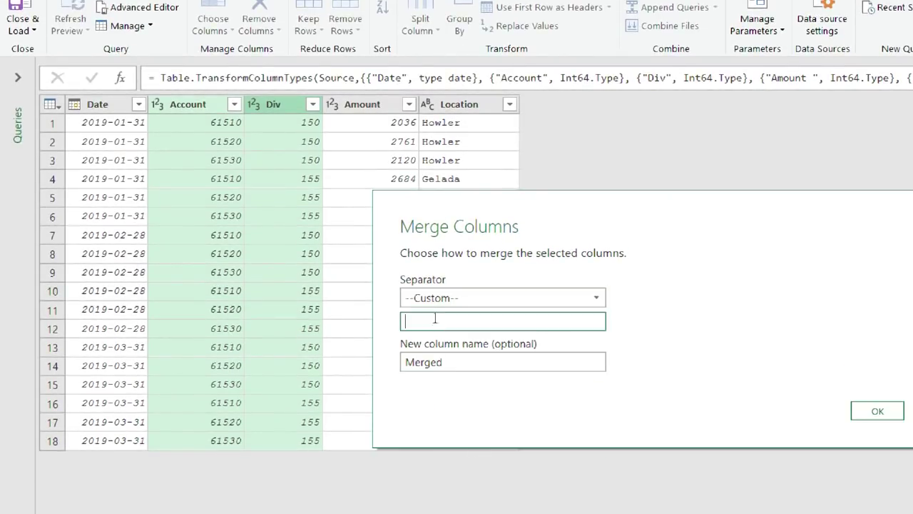
{"action": "key", "text": "Tab"}
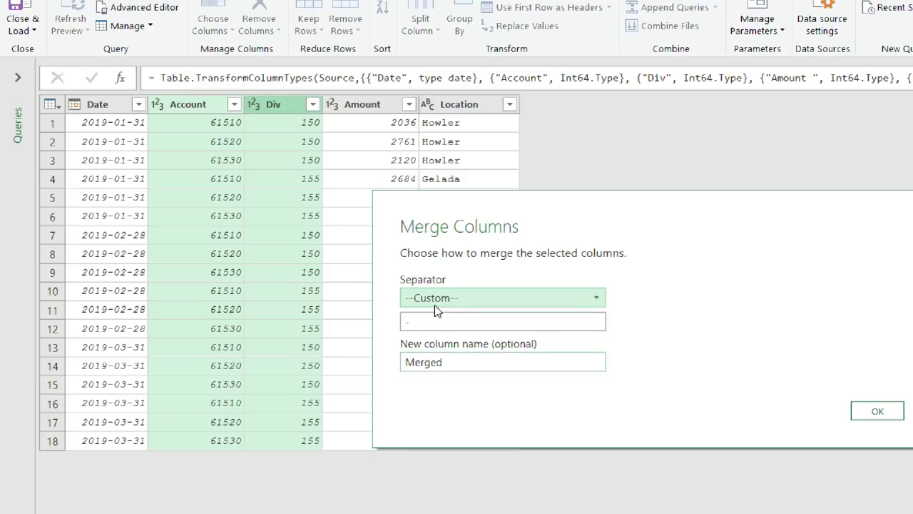
Name the merged Sales column Lnk_AccDiv and apply the merge.
{"action": "key", "text": "ctrl+a"}
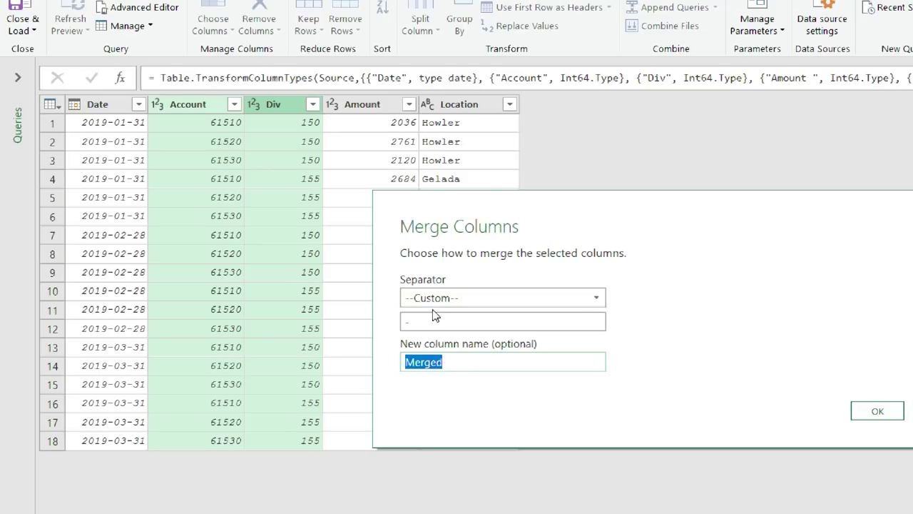
{"action": "key", "text": "BackSpace"}
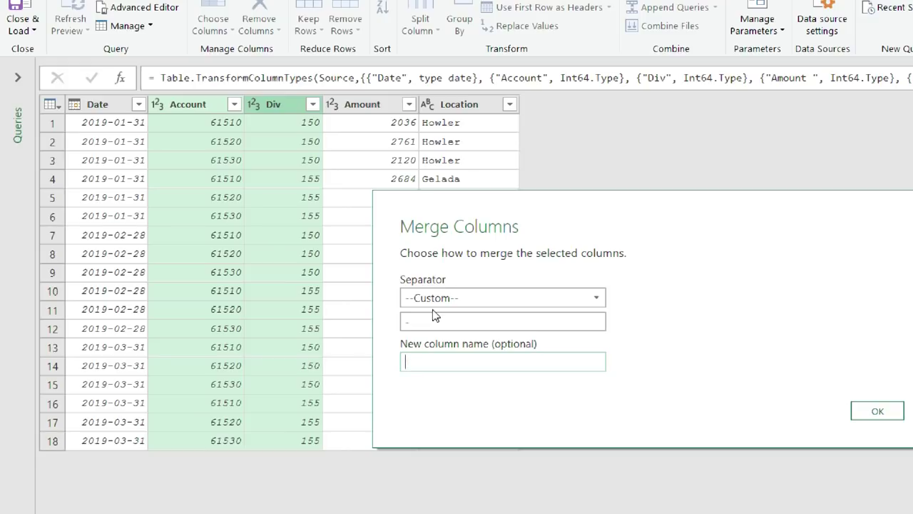
{"action": "type", "text": "Lnk_AccDep"}
{"action": "key", "text": "BackSpace"}
{"action": "key", "text": "BackSpace"}
{"action": "type", "text": "iv"}
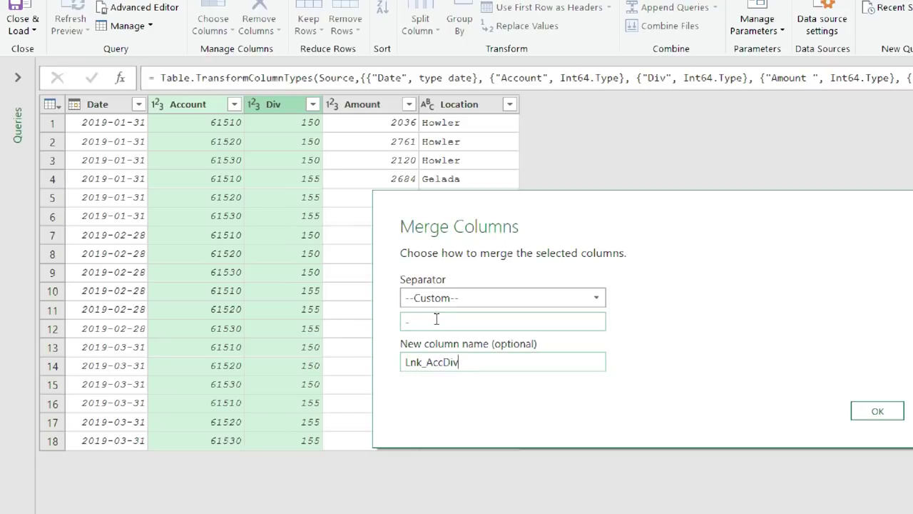
{"action": "double_click", "coordinate": [427, 362]}
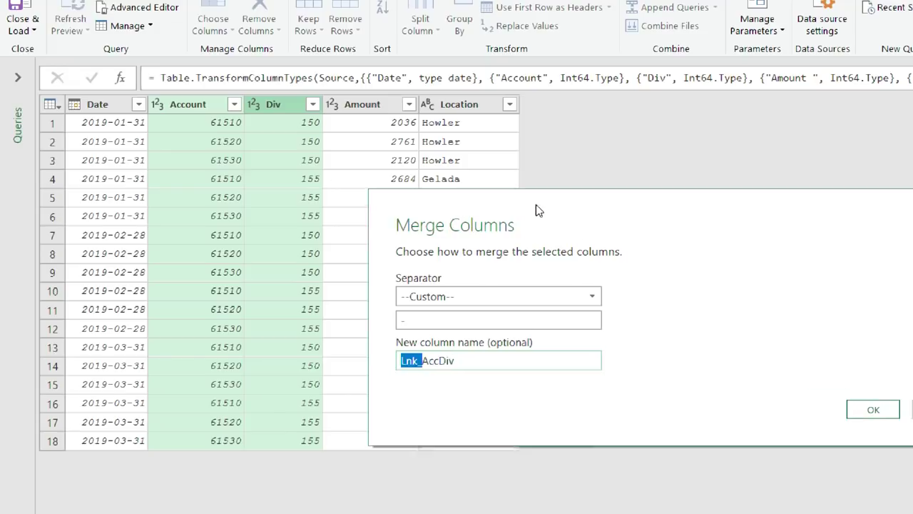
{"action": "left_click_drag", "start_coordinate": [545, 215], "coordinate": [359, 174]}
{"action": "left_click", "coordinate": [674, 370]}
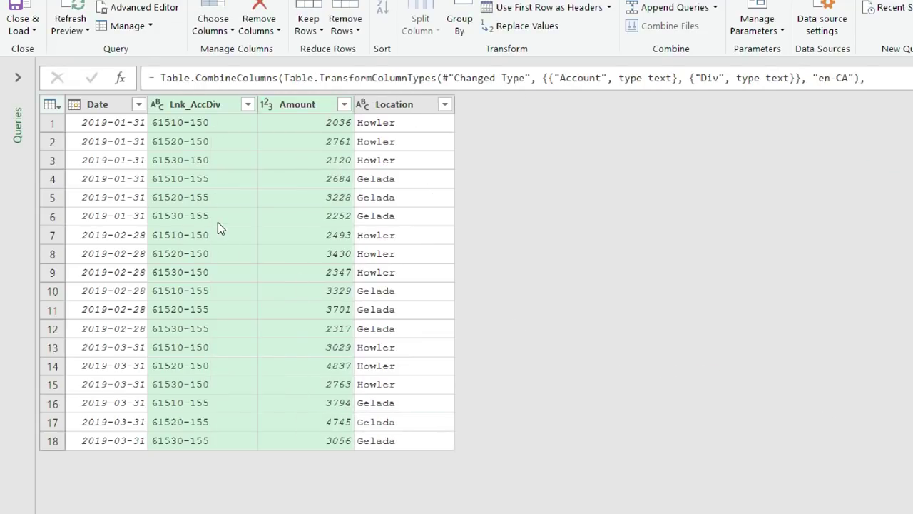
Expand the query list and review the Account and Div columns of the Accounts query, and the Divisions query.
{"action": "left_click", "coordinate": [18, 81]}
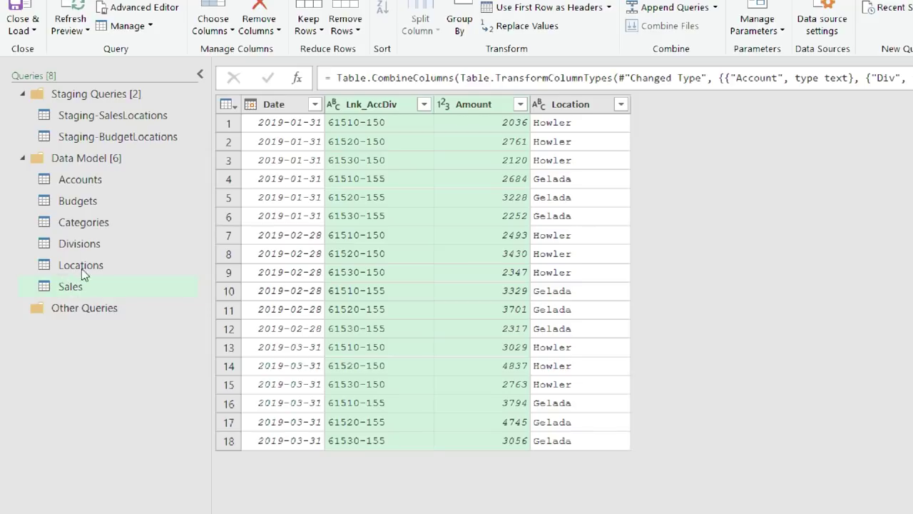
{"action": "left_click", "coordinate": [75, 179]}
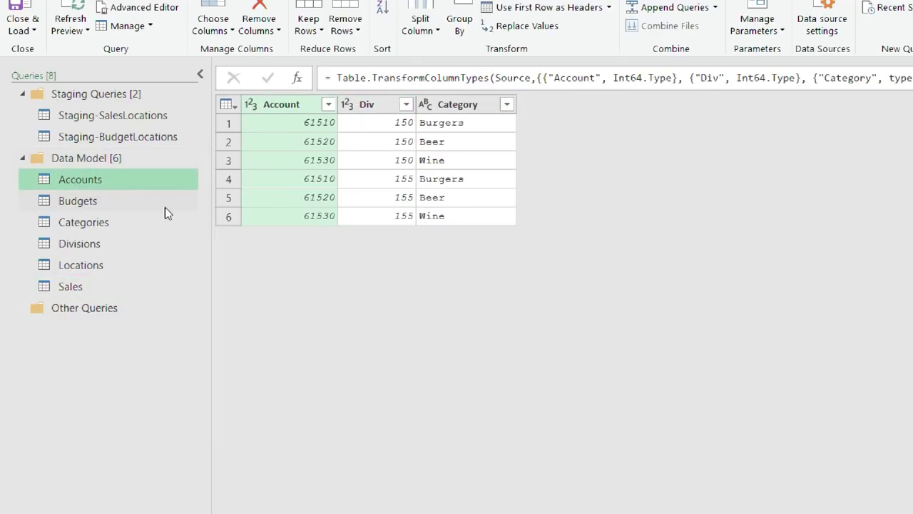
{"action": "left_click", "coordinate": [366, 105], "text": "ctrl"}
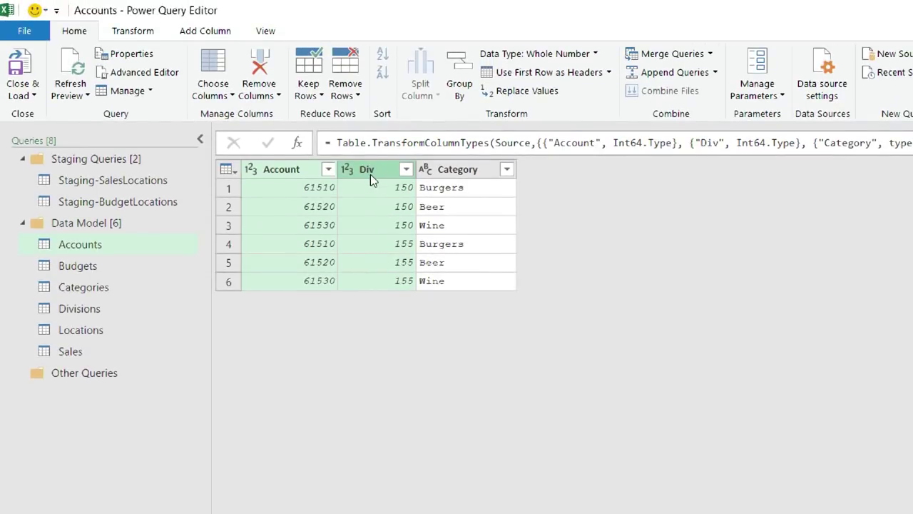
{"action": "left_click", "coordinate": [65, 313]}
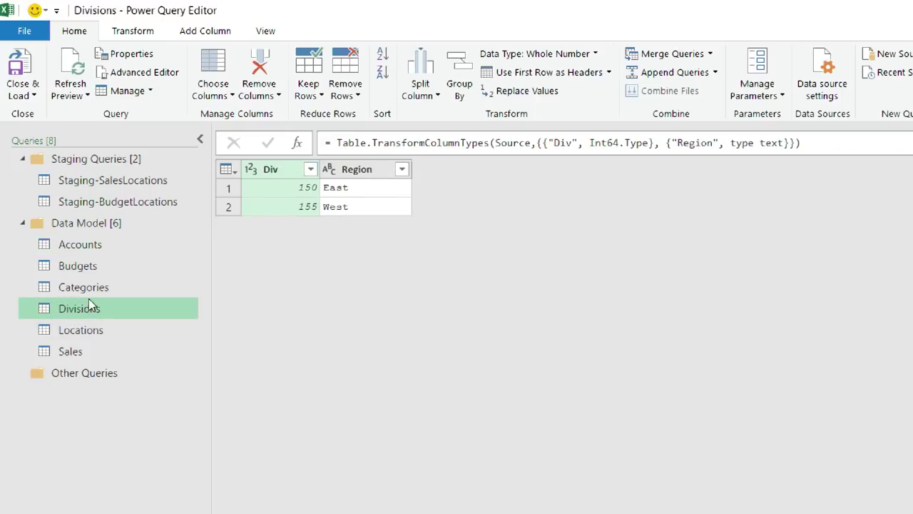
In the Accounts query, start adding a new merged column from the Account and Div columns, keeping both originals.
{"action": "left_click", "coordinate": [91, 247]}
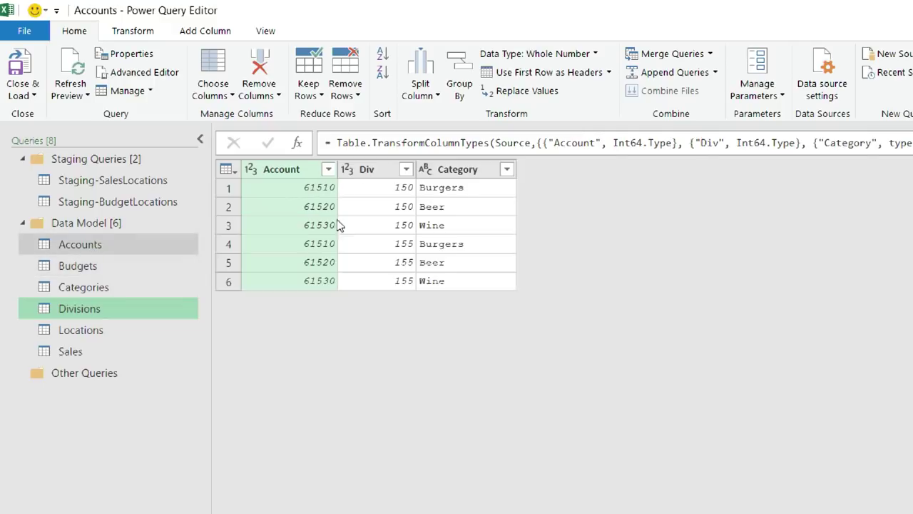
{"action": "left_click", "coordinate": [396, 170], "text": "ctrl"}
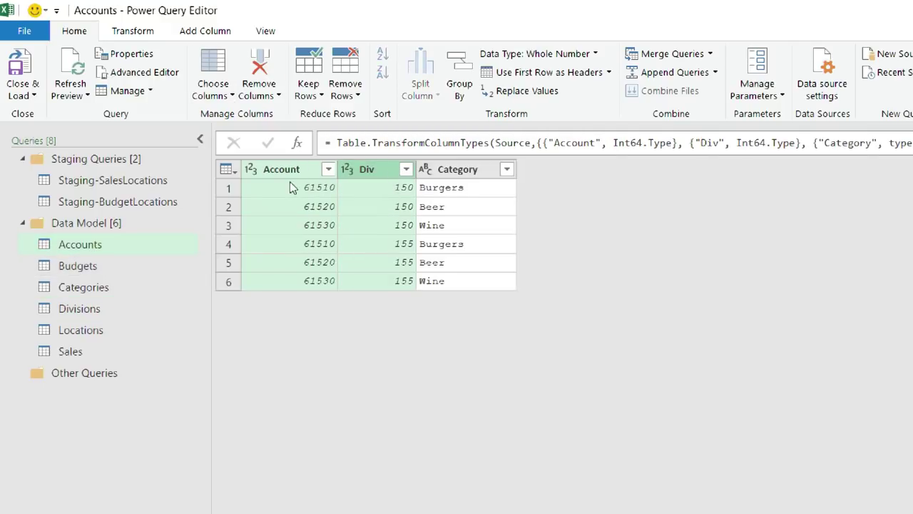
{"action": "right_click", "coordinate": [382, 169]}
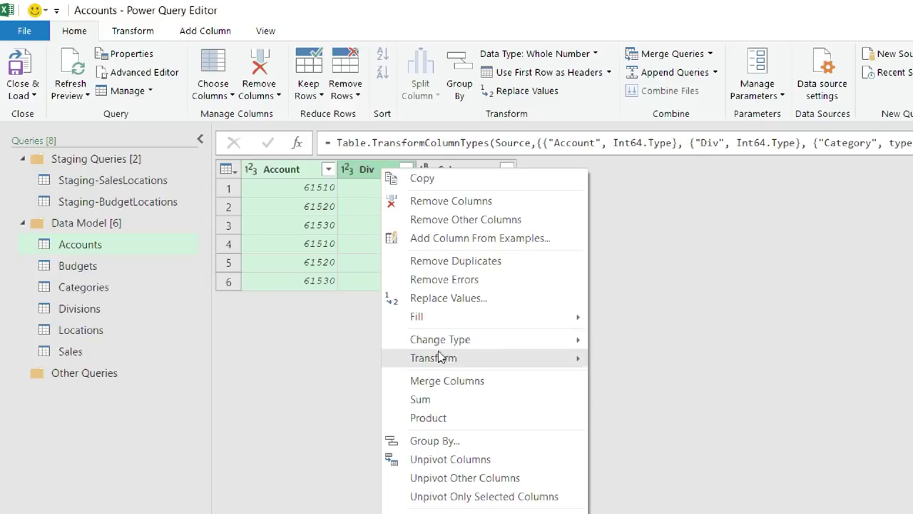
{"action": "left_click", "coordinate": [299, 339]}
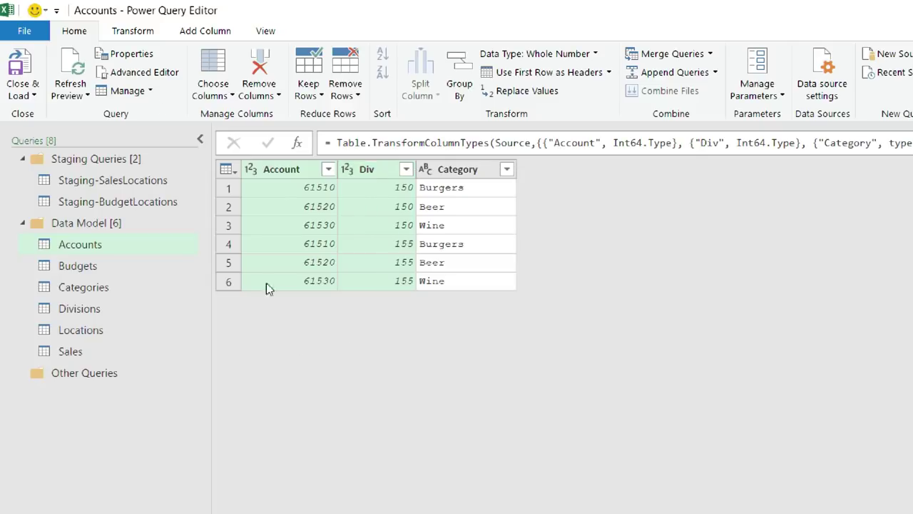
{"action": "left_click", "coordinate": [150, 32]}
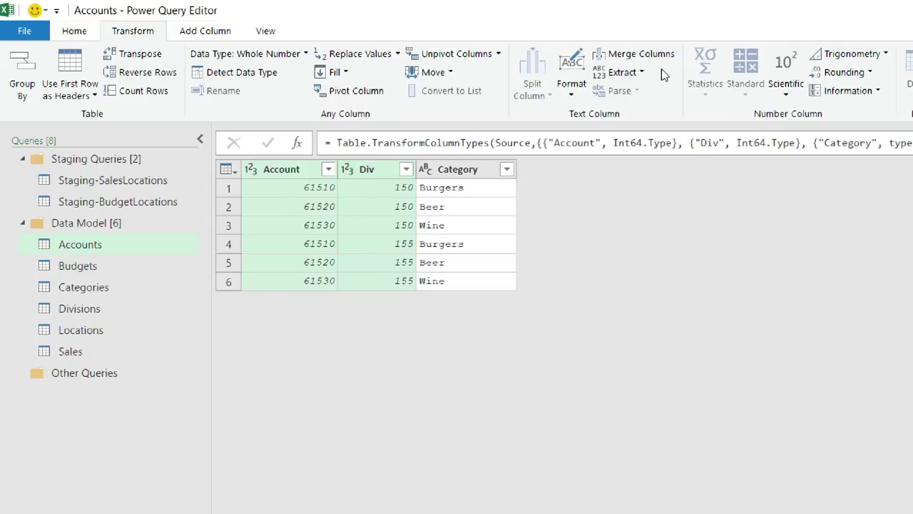
{"action": "left_click", "coordinate": [194, 33]}
{"action": "left_click", "coordinate": [359, 55]}
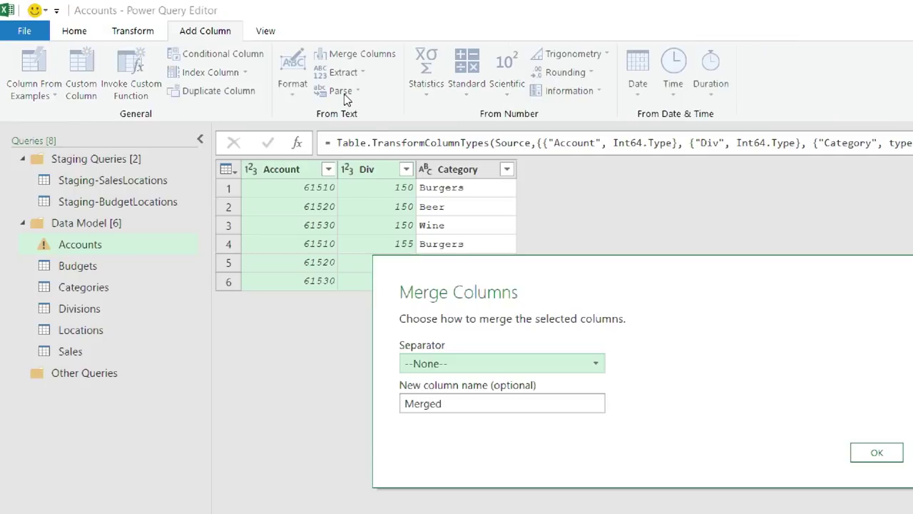
Set a custom hyphen (-) separator, name the new column Lnk_AccDiv, and add it to the Accounts query.
{"action": "left_click", "coordinate": [460, 362]}
{"action": "left_click", "coordinate": [454, 468]}
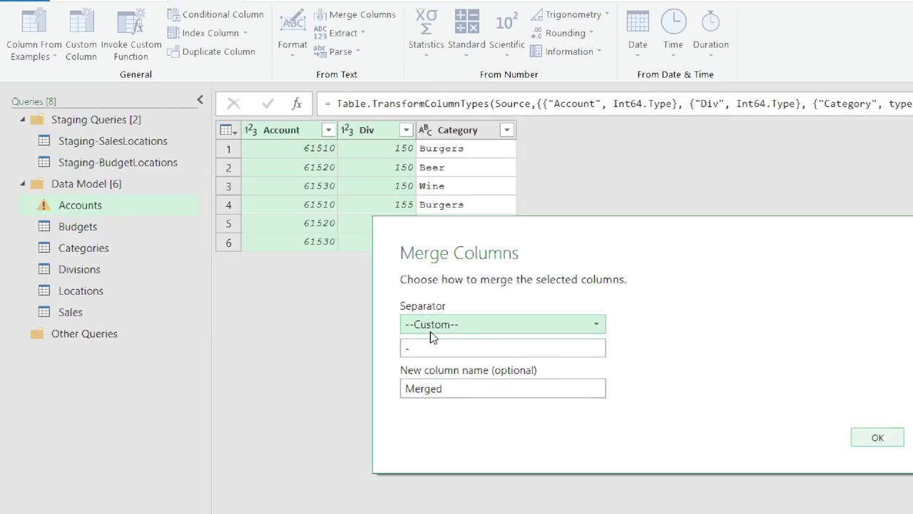
{"action": "double_click", "coordinate": [467, 387]}
{"action": "type", "text": "Lnk_AccDiv"}
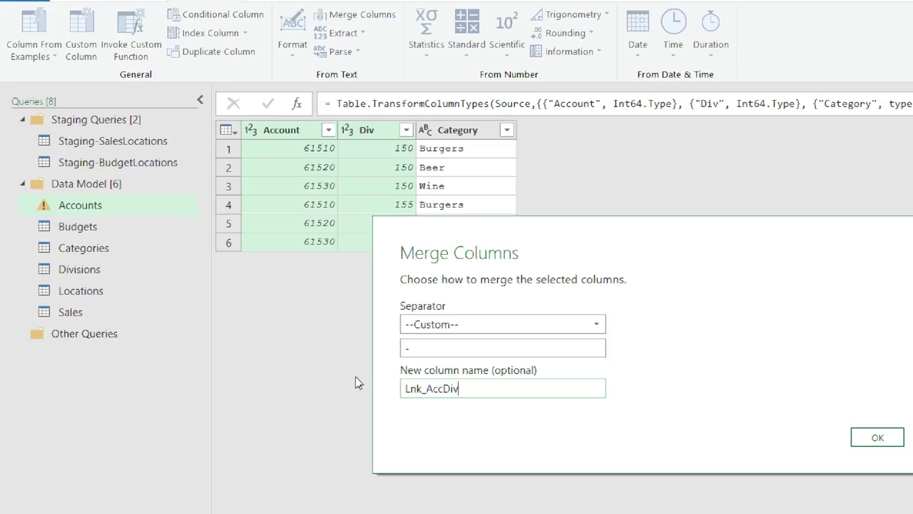
{"action": "key", "text": "Return"}
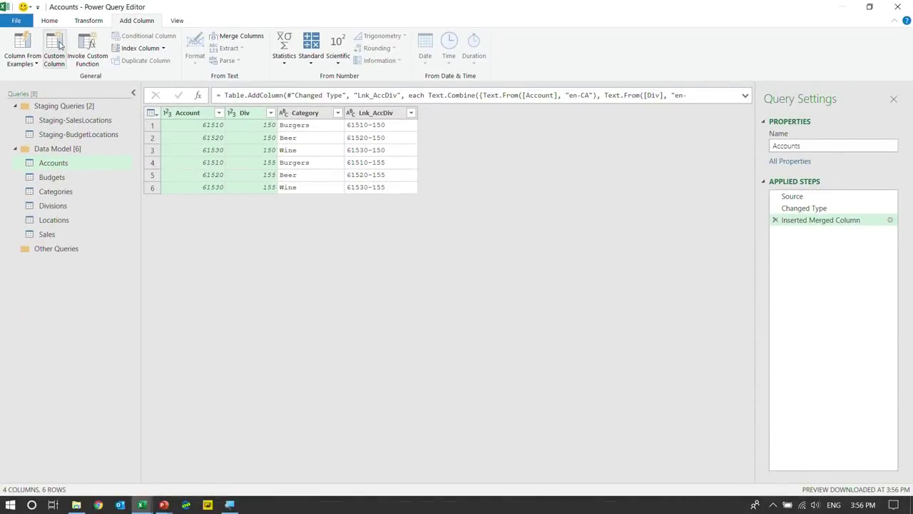
Close the Power Query Editor and load the changed Sales and Accounts queries.
{"action": "left_click", "coordinate": [50, 20]}
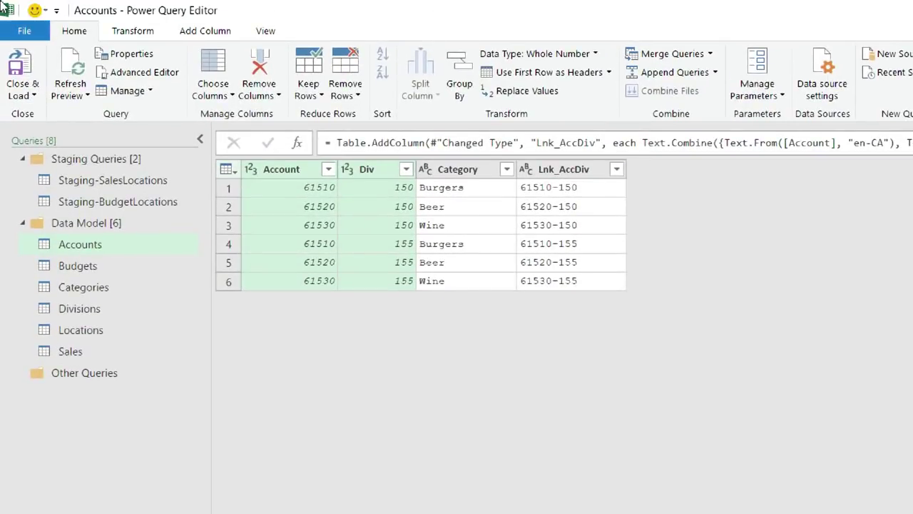
{"action": "left_click", "coordinate": [30, 96]}
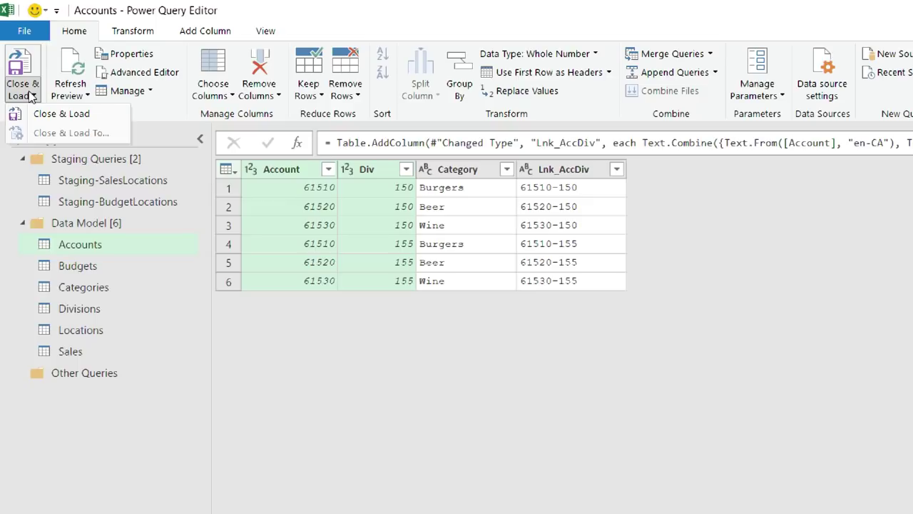
{"action": "left_click", "coordinate": [29, 114]}
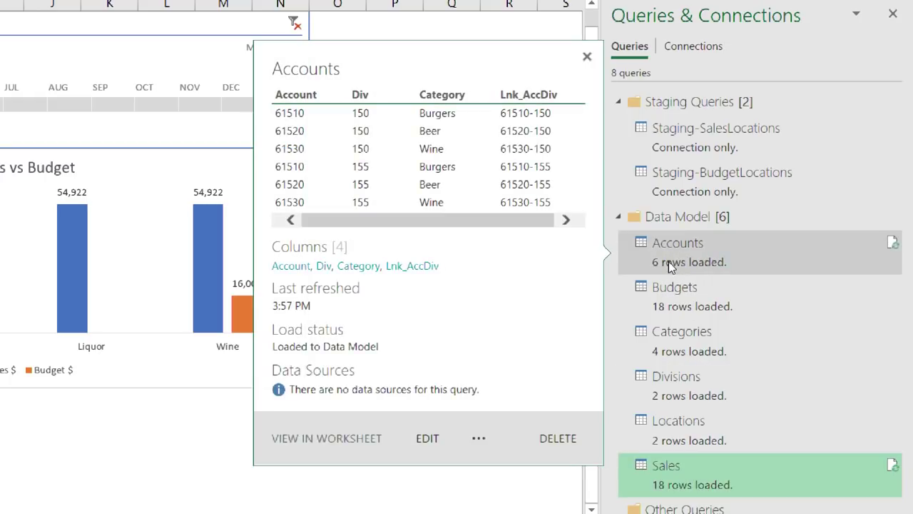
Check the load settings of the Accounts query and leave them without changes.
{"action": "right_click", "coordinate": [668, 261]}
{"action": "left_click", "coordinate": [729, 340]}
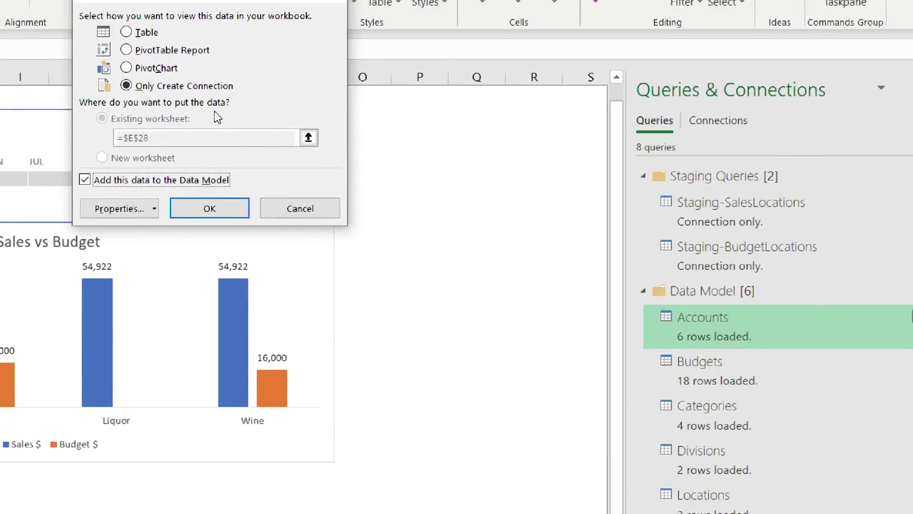
{"action": "left_click", "coordinate": [286, 210]}
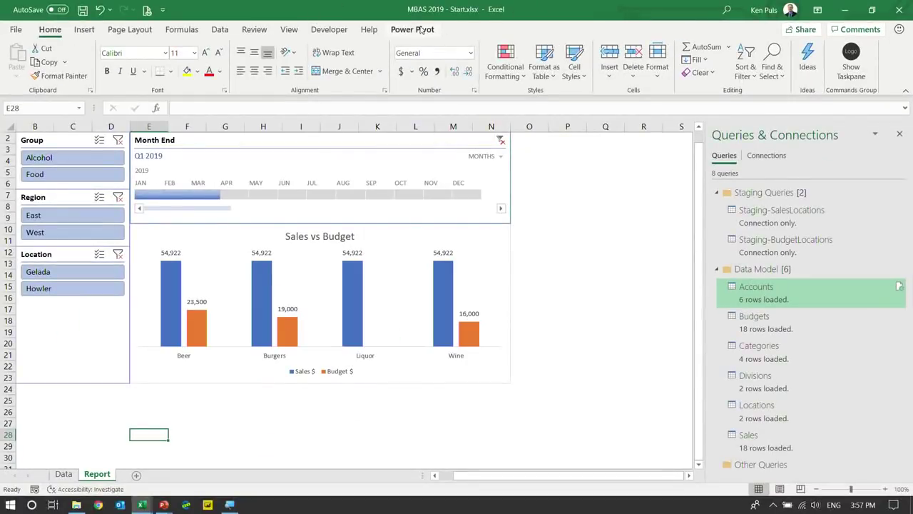
Open the Power Pivot data model in Diagram View and relate Lnk_AccDiv in Sales to Lnk_AccDiv in Accounts.
{"action": "left_click", "coordinate": [235, 24]}
{"action": "left_click", "coordinate": [18, 59]}
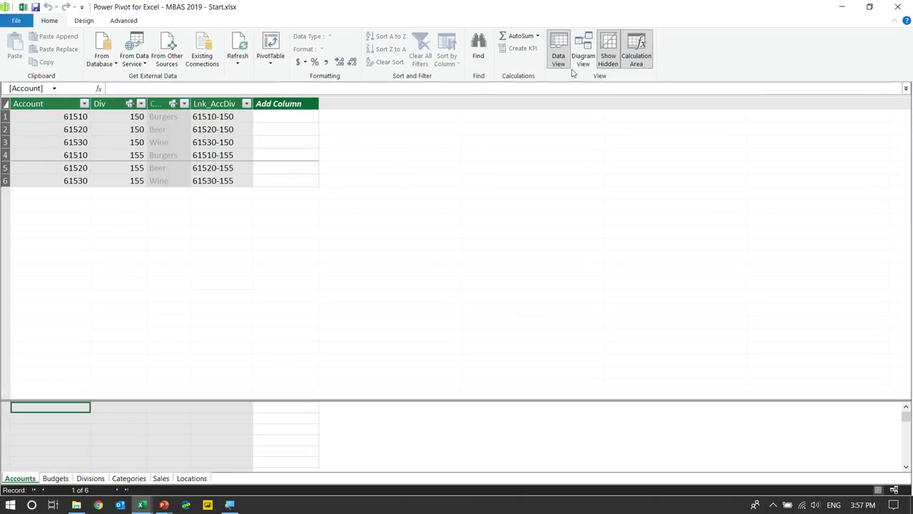
{"action": "left_click", "coordinate": [583, 54]}
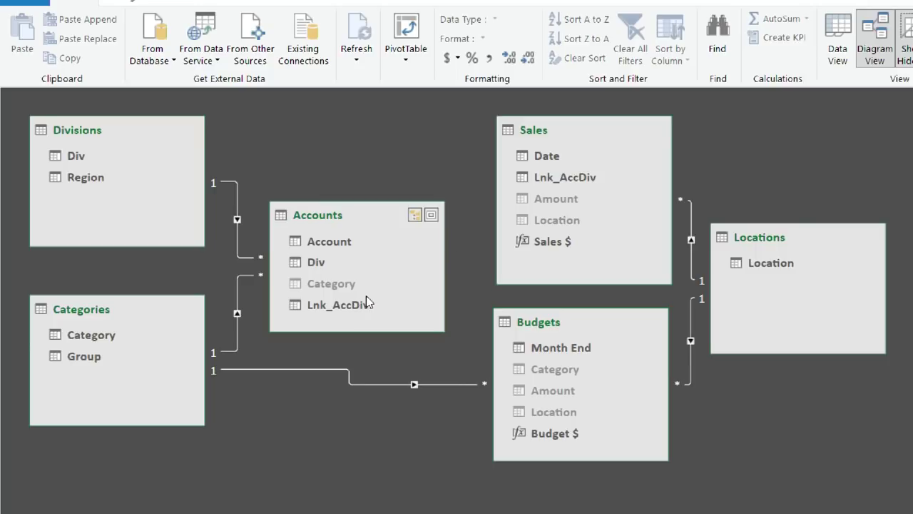
{"action": "mouse_move", "coordinate": [554, 181]}
{"action": "left_mouse_down"}
{"action": "mouse_move", "coordinate": [356, 310]}
{"action": "mouse_move", "coordinate": [349, 302]}
{"action": "left_mouse_up"}
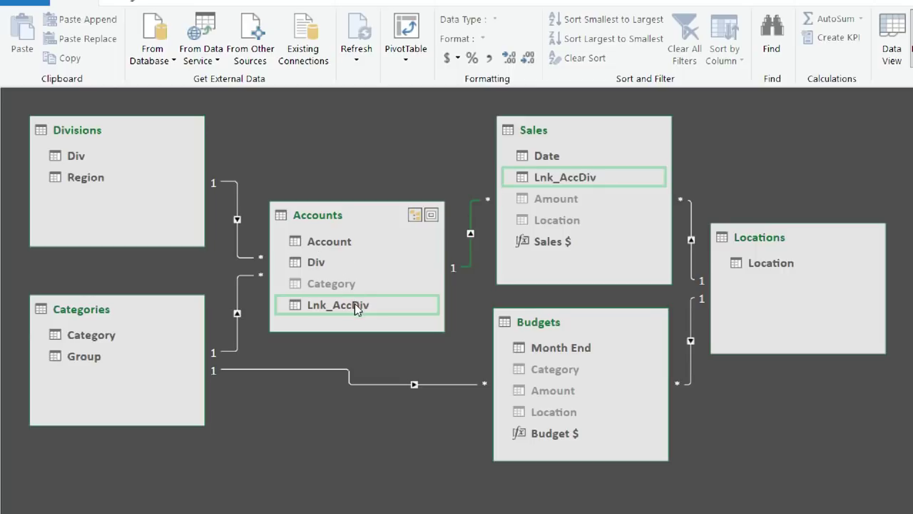
Hide the Lnk_AccDiv fields in the Sales and Accounts tables from client tools.
{"action": "right_click", "coordinate": [544, 177]}
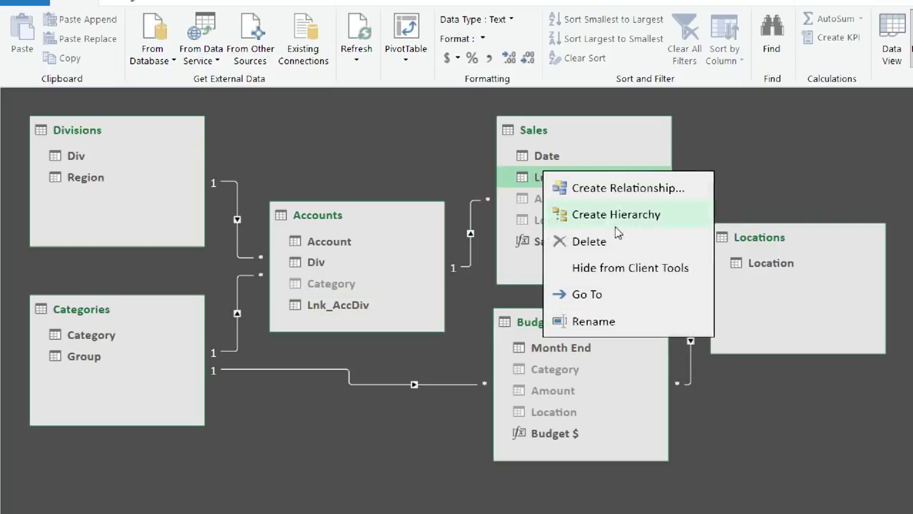
{"action": "left_click", "coordinate": [633, 272]}
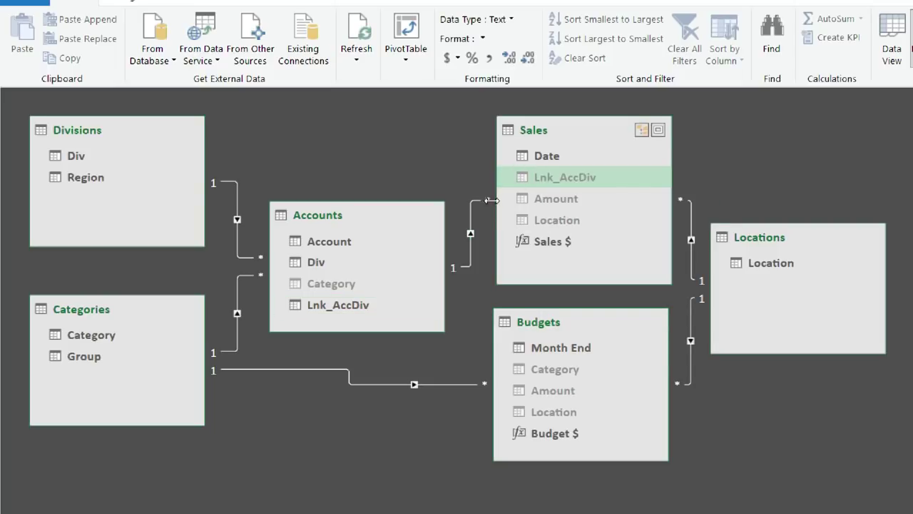
{"action": "left_click", "coordinate": [341, 304]}
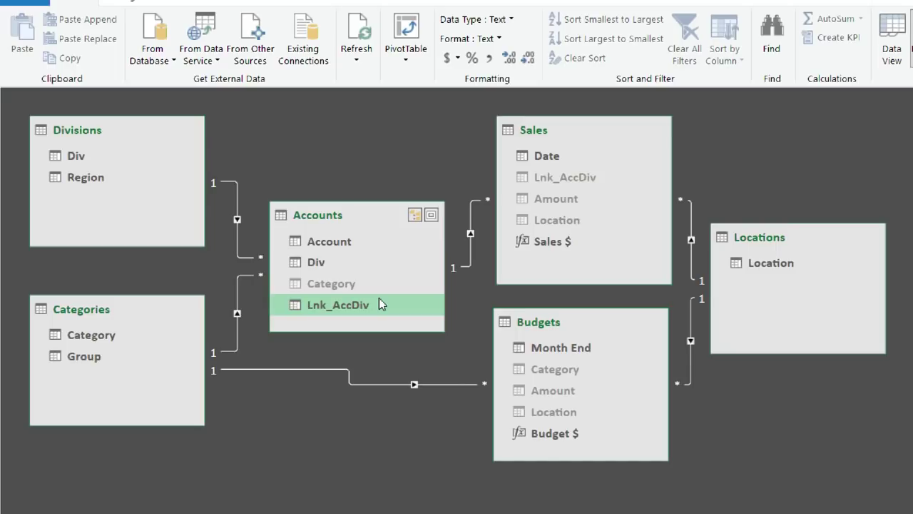
{"action": "right_click", "coordinate": [378, 304]}
{"action": "left_click", "coordinate": [435, 395]}
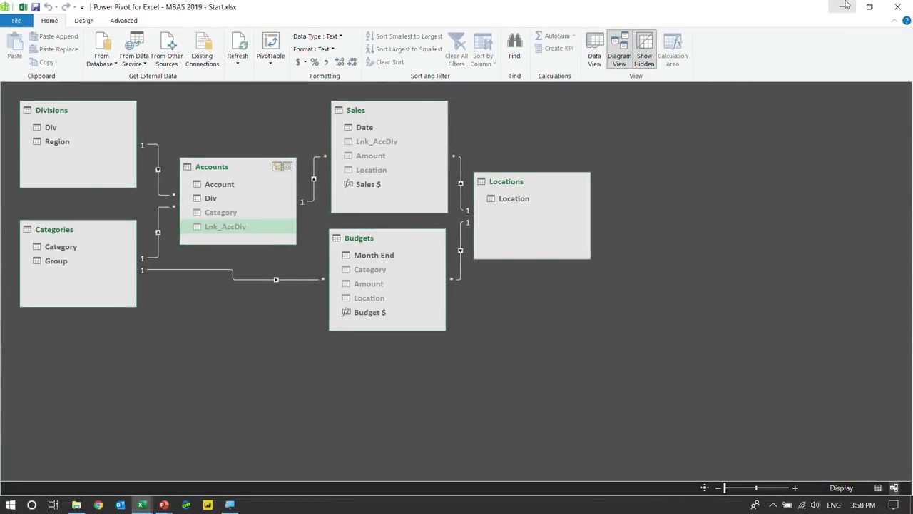
Return to the Excel report and check the chart filtered to the Alcohol group and to Food, clearing the Group filter.
{"action": "left_click", "coordinate": [844, 5]}
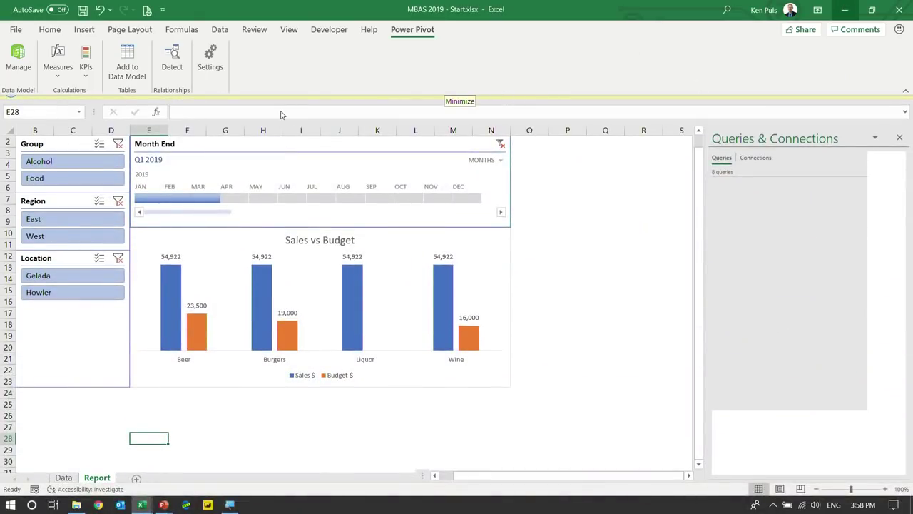
{"action": "left_click", "coordinate": [62, 160]}
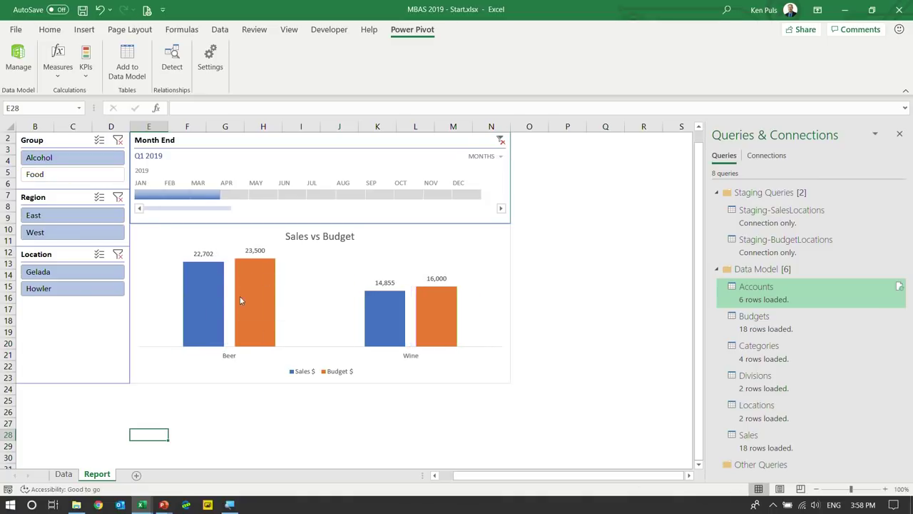
{"action": "left_click", "coordinate": [91, 176]}
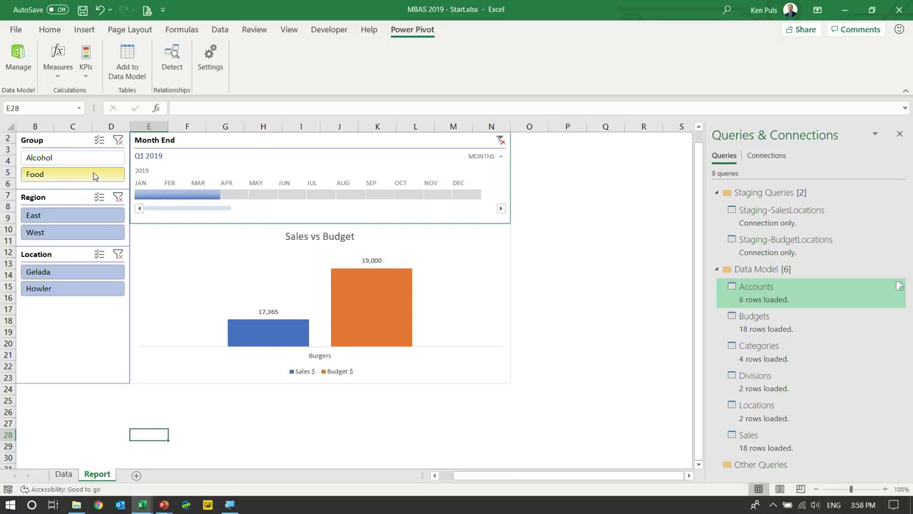
{"action": "left_click", "coordinate": [119, 142]}
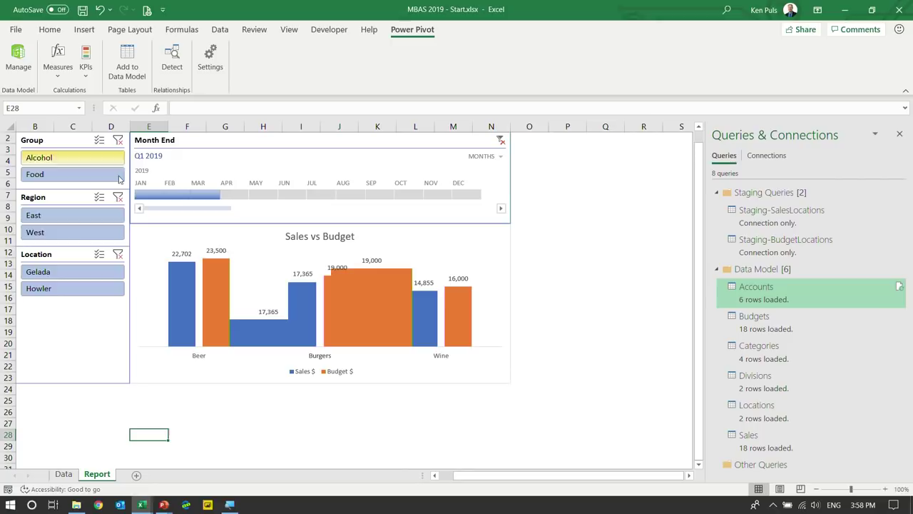
Check the Sales vs Budget chart for the Gelada location and for Howler, clearing the Location filter.
{"action": "left_click", "coordinate": [81, 274]}
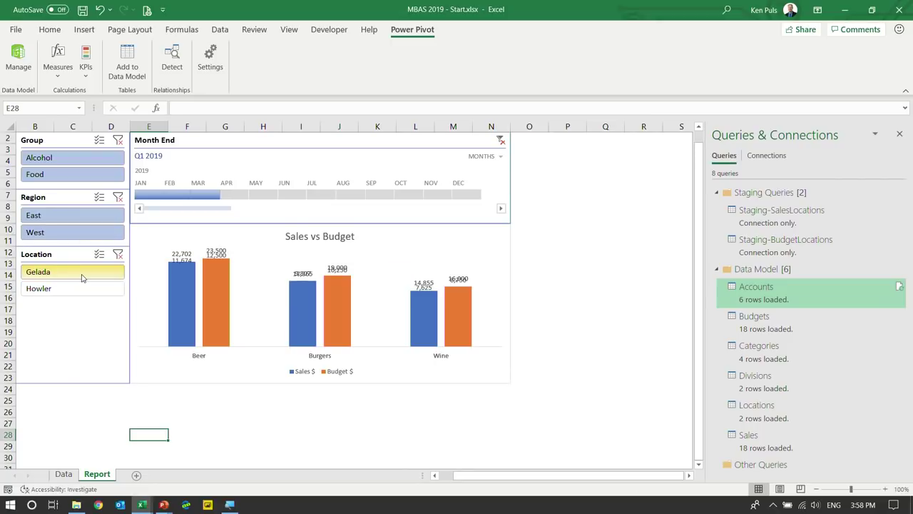
{"action": "left_click", "coordinate": [79, 290]}
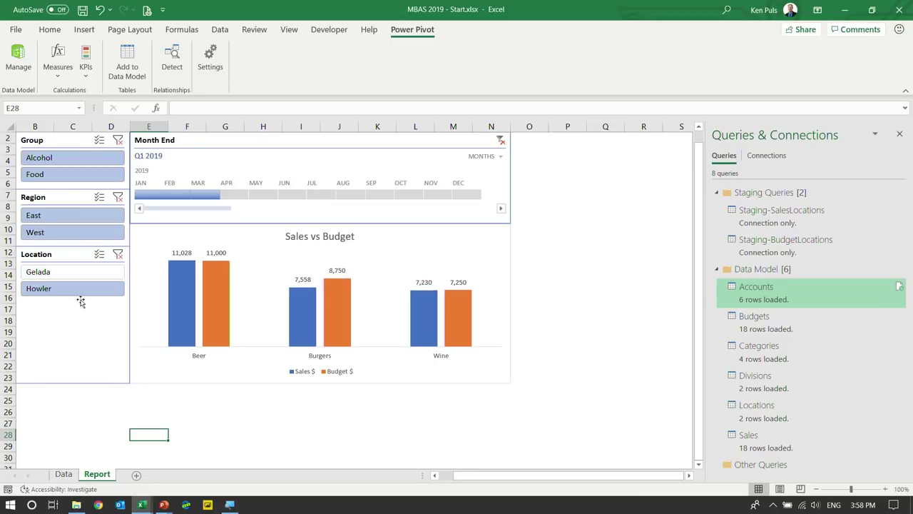
{"action": "left_click", "coordinate": [118, 255]}
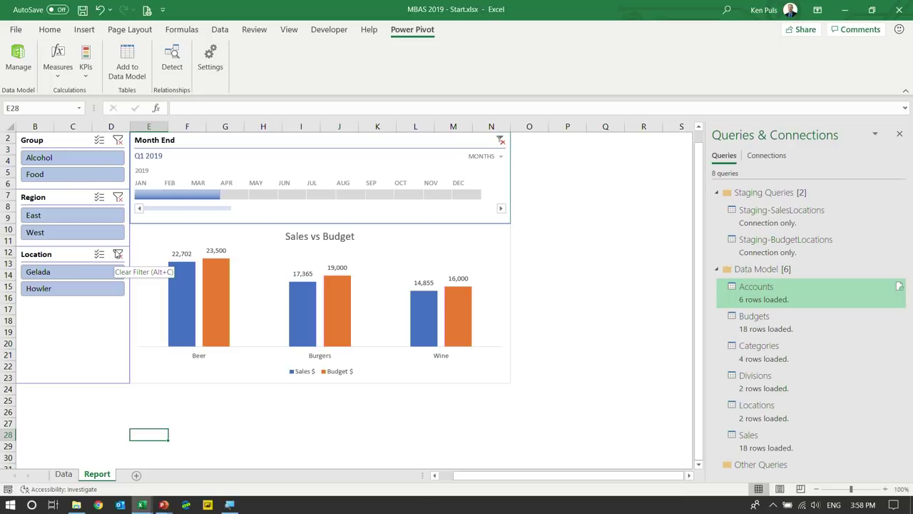
{"action": "key", "text": "alt"}
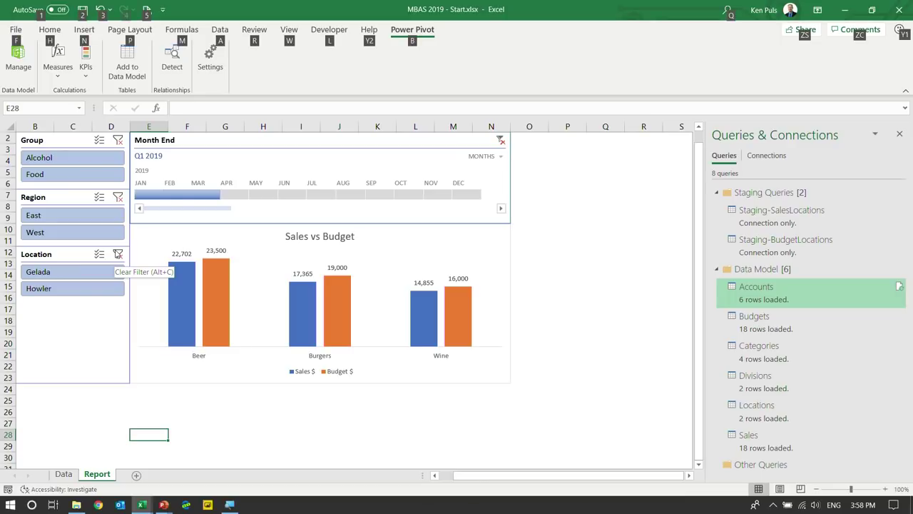
{"action": "key", "text": "alt"}
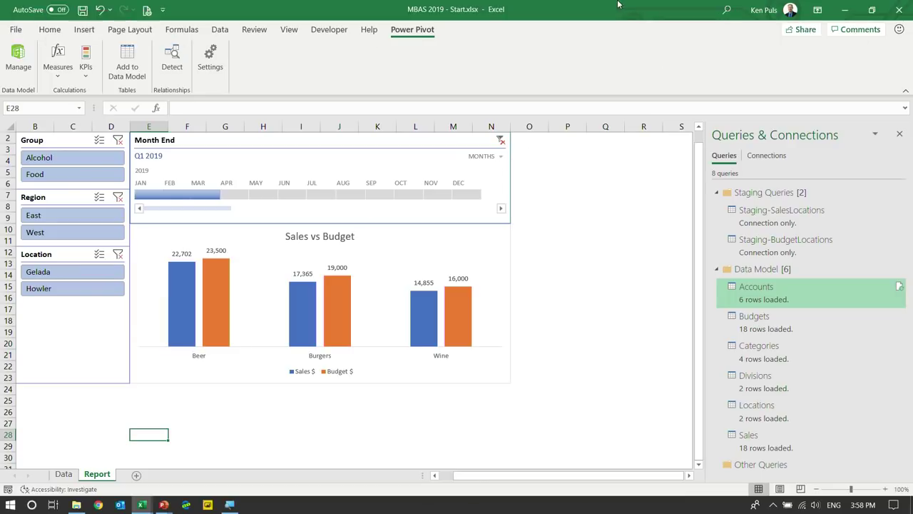
Reopen the Power Pivot data model to review its table relationships, and switch to the PowerPoint slide show.
{"action": "left_click", "coordinate": [18, 59]}
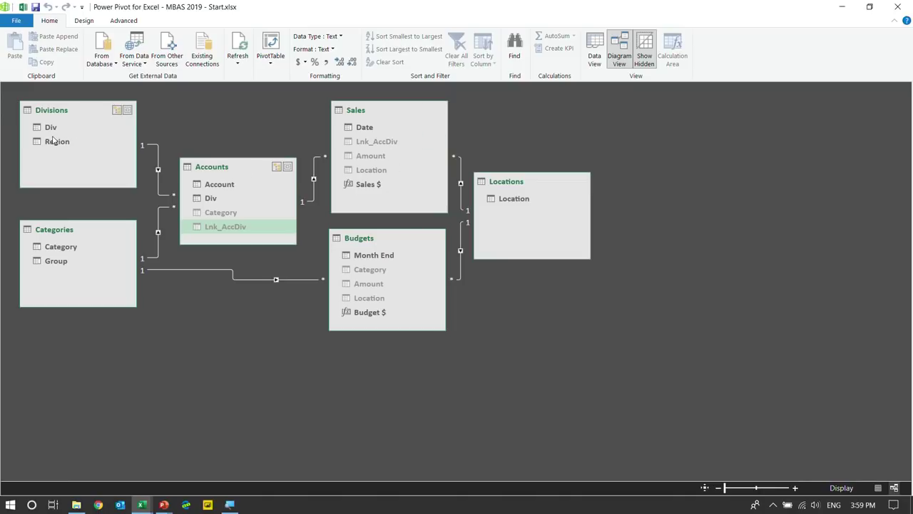
{"action": "left_click", "coordinate": [160, 204]}
{"action": "key", "text": "alt+Tab"}
{"action": "key", "text": "alt+Tab"}
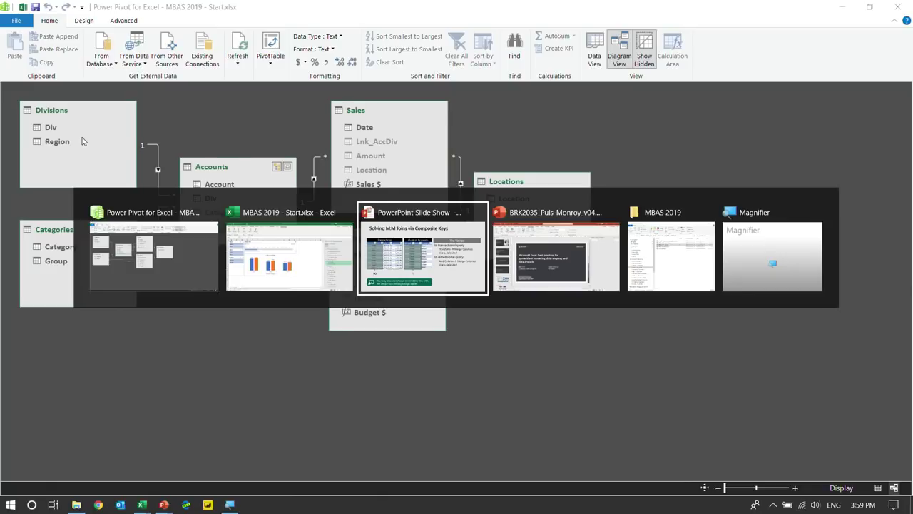
{"action": "key", "text": "Right"}
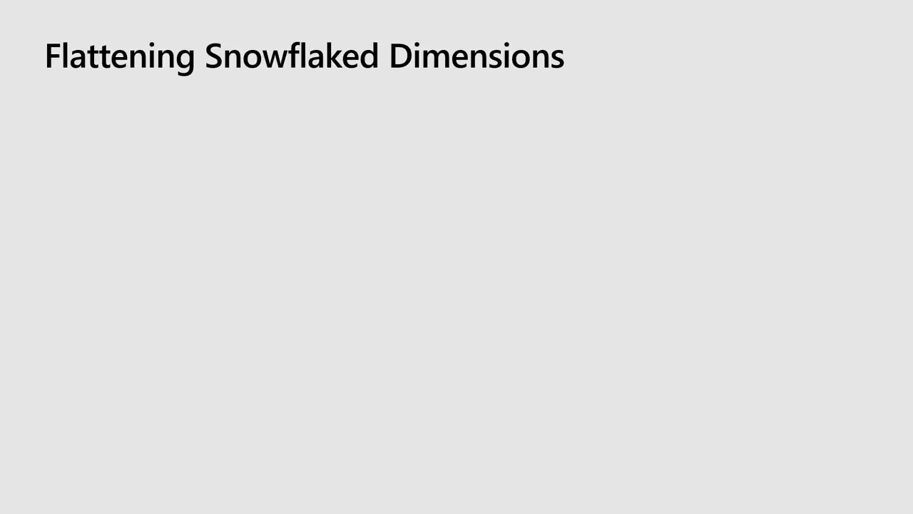
{"action": "key", "text": "Right"}
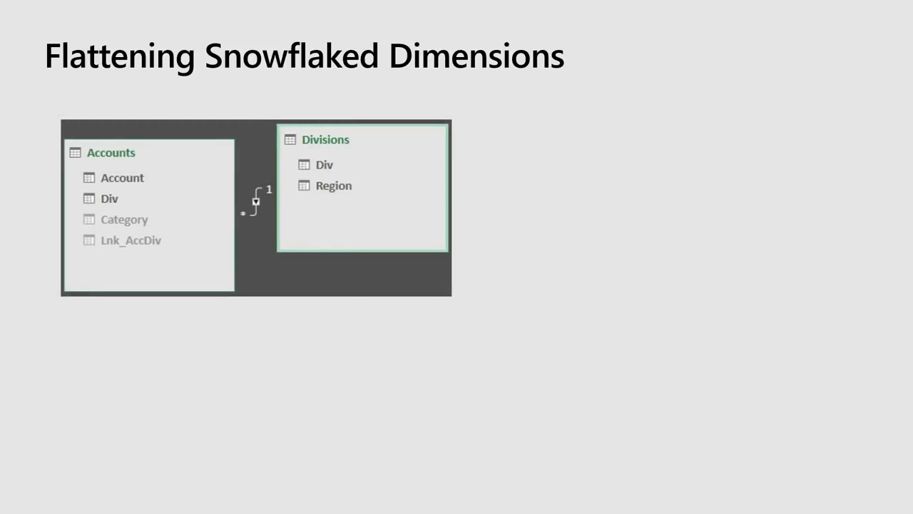
{"action": "key", "text": "Right"}
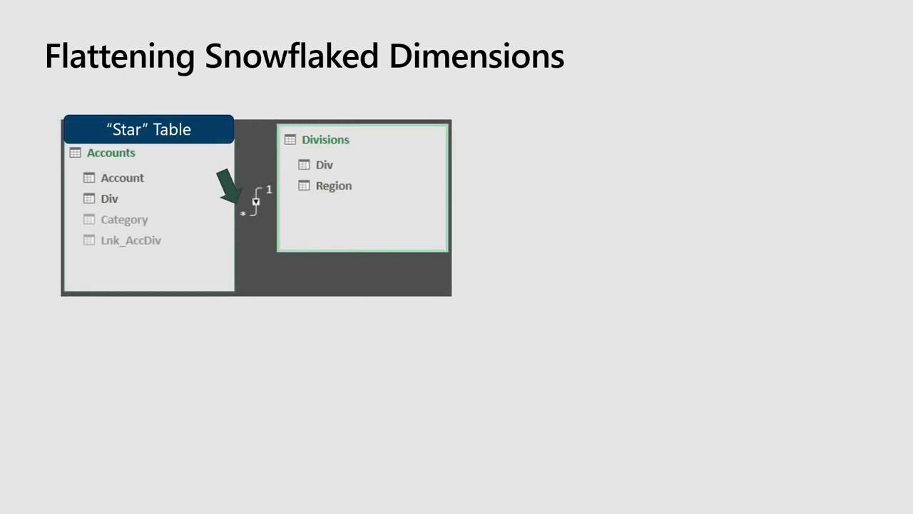
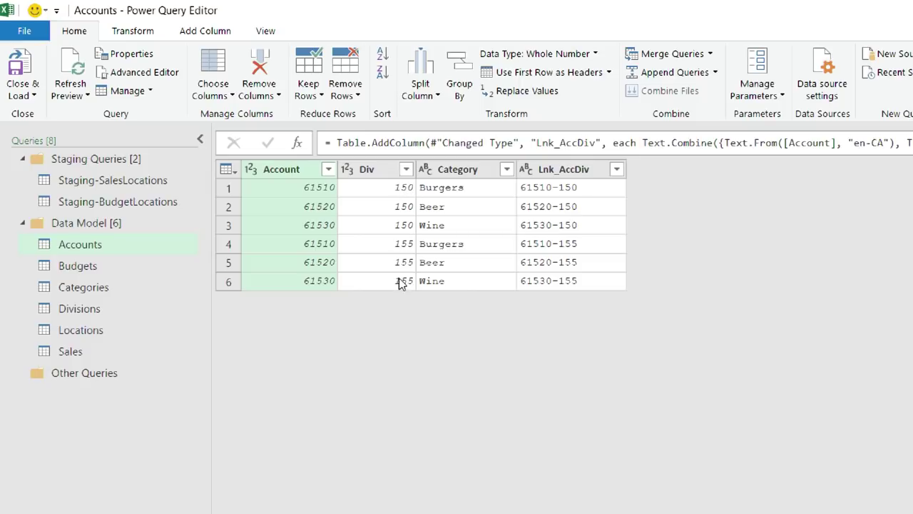
Review the Divisions query and start merging the Accounts query with Divisions as the second table.
{"action": "left_click", "coordinate": [79, 308]}
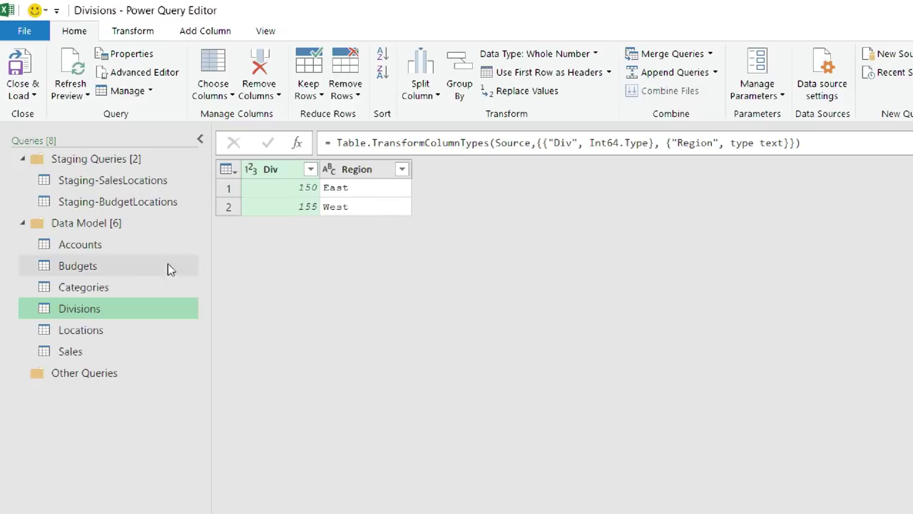
{"action": "left_click", "coordinate": [72, 245]}
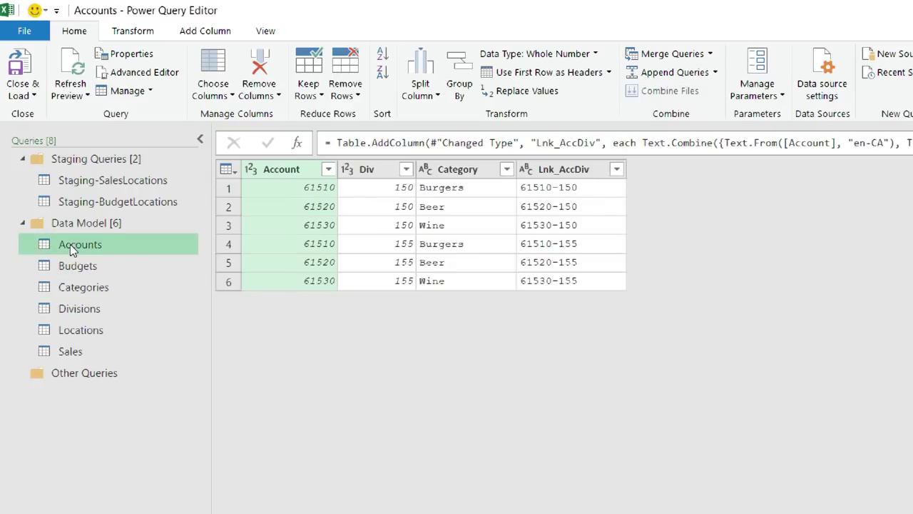
{"action": "left_click", "coordinate": [663, 56]}
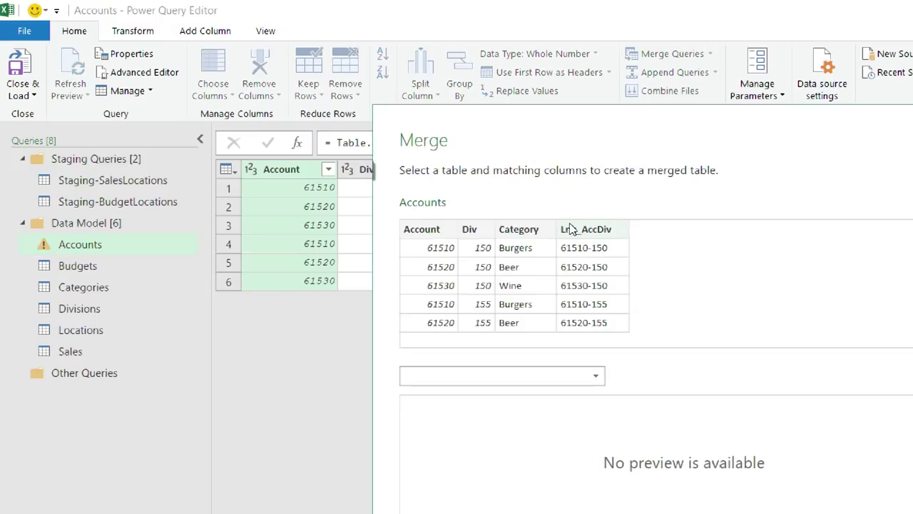
{"action": "left_click", "coordinate": [583, 375]}
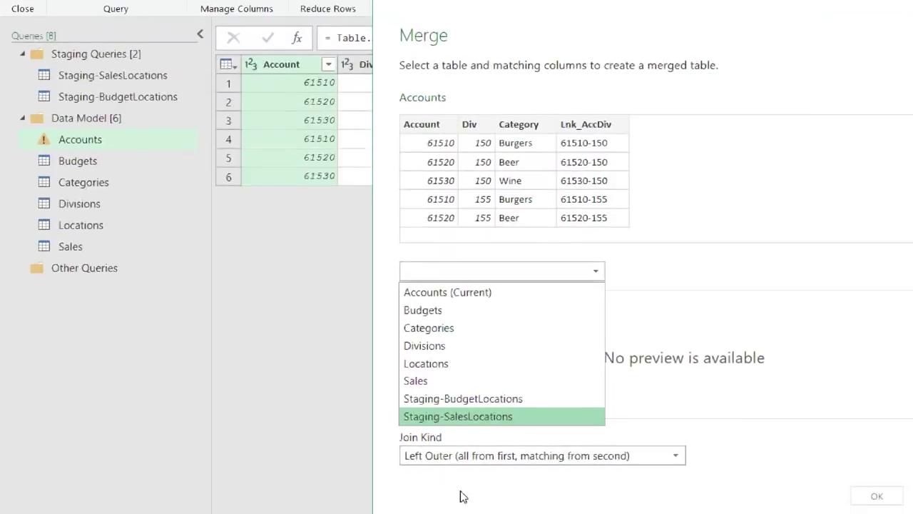
{"action": "left_click", "coordinate": [435, 346]}
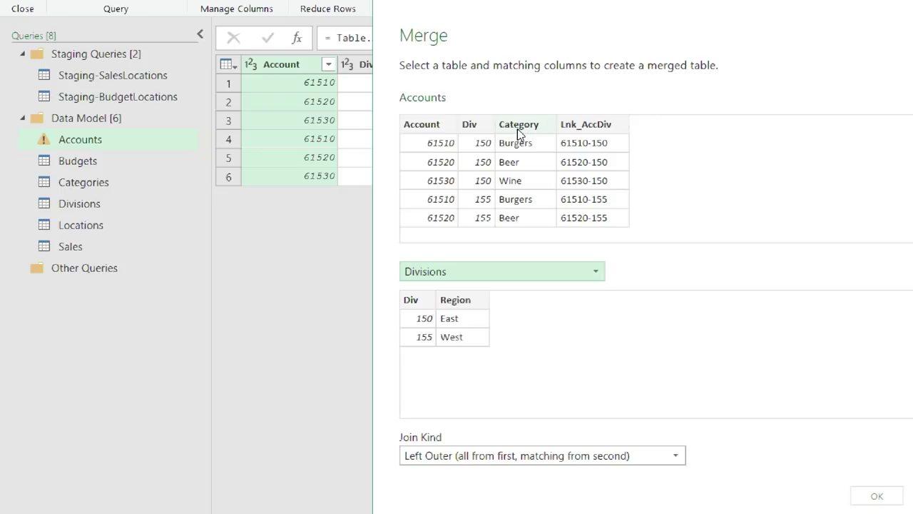
{"action": "left_click", "coordinate": [432, 126]}
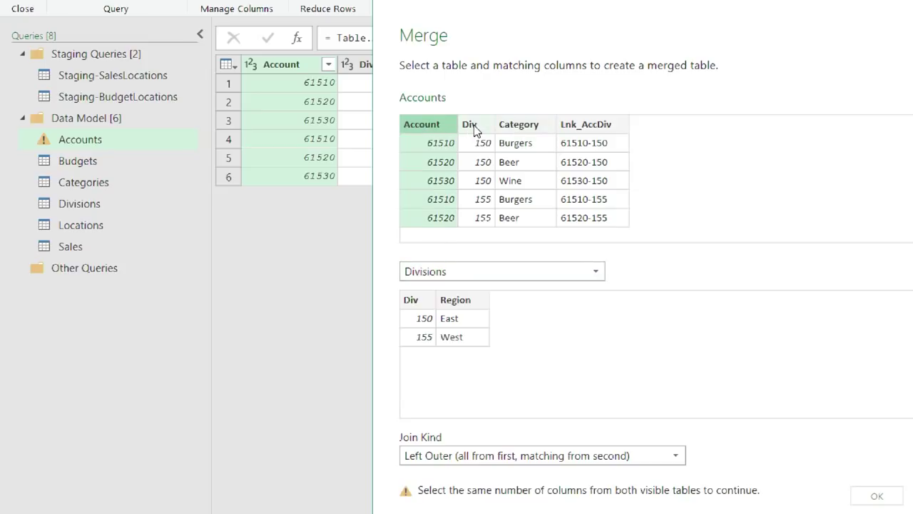
{"action": "left_click", "coordinate": [474, 128], "text": "ctrl"}
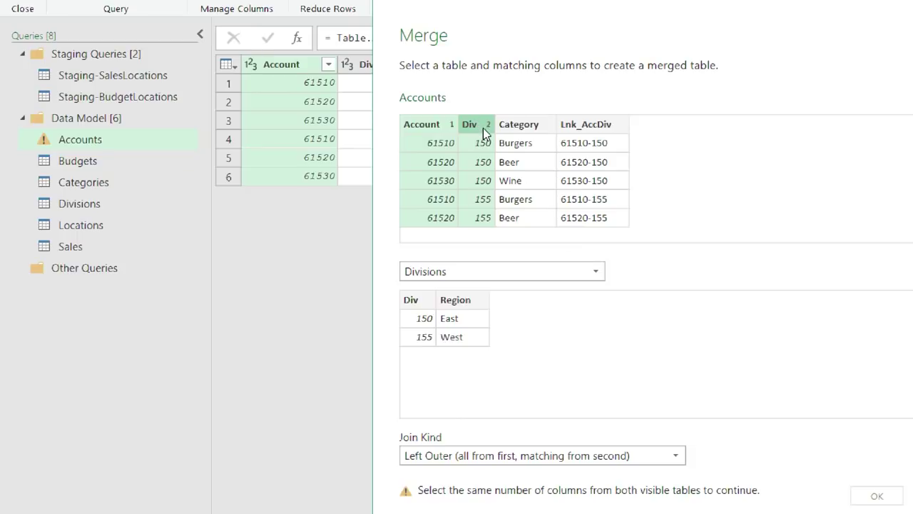
{"action": "left_click", "coordinate": [525, 129]}
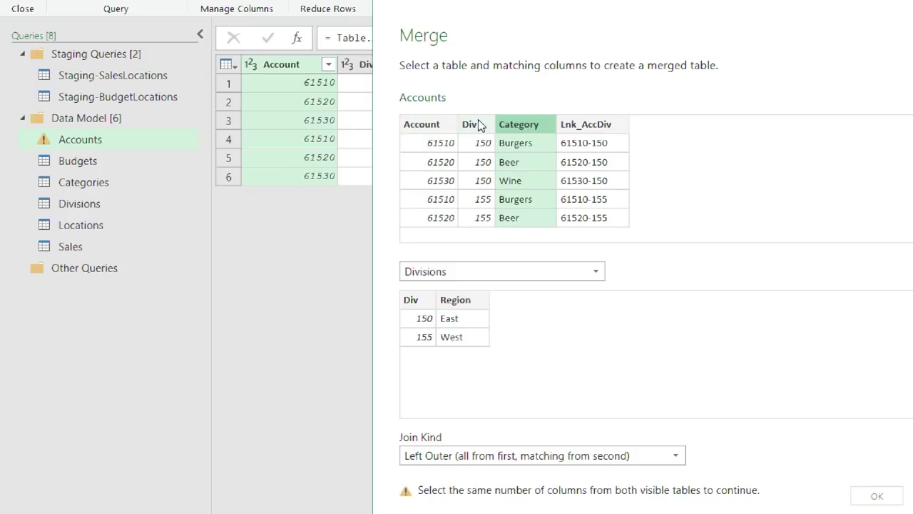
Match the Div columns of Accounts and Divisions and complete the merge with a Left Outer join.
{"action": "left_click", "coordinate": [477, 126]}
{"action": "left_click", "coordinate": [420, 303]}
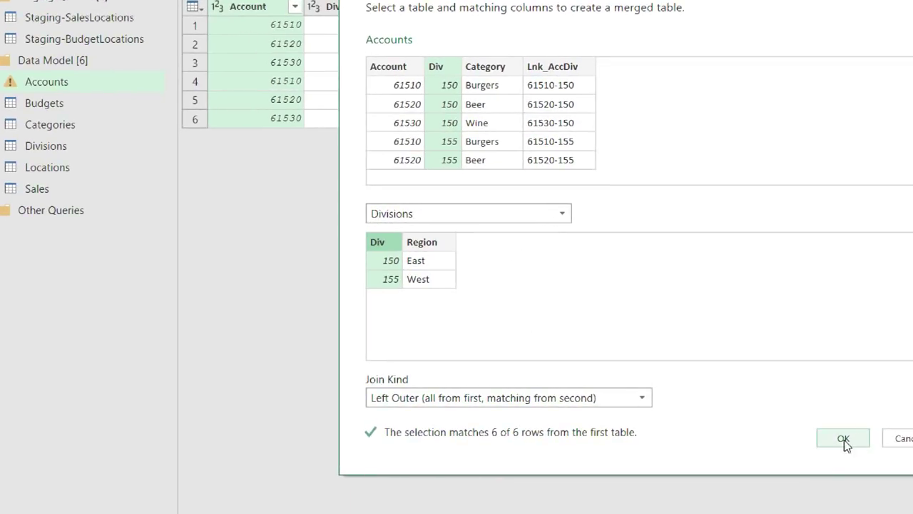
{"action": "left_click", "coordinate": [842, 438]}
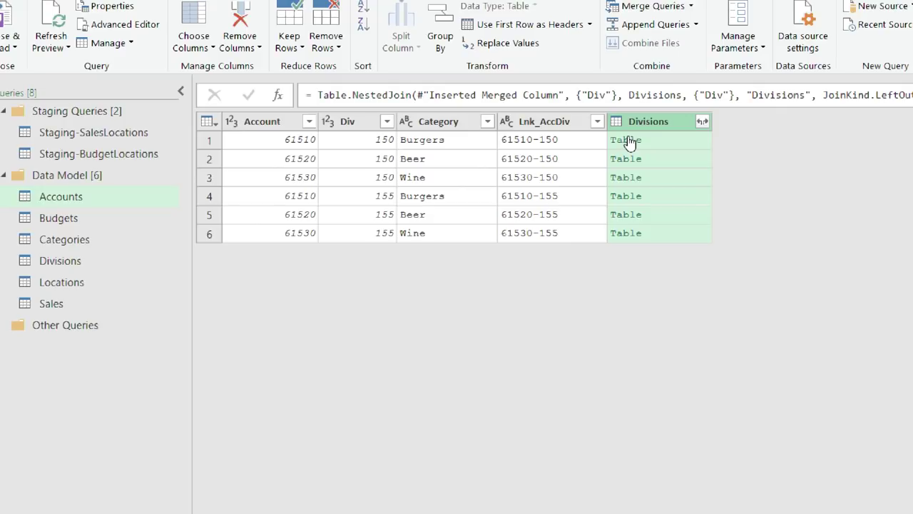
Preview the nested tables in the merged Divisions column row by row to examine each account's matching division.
{"action": "left_click", "coordinate": [680, 138]}
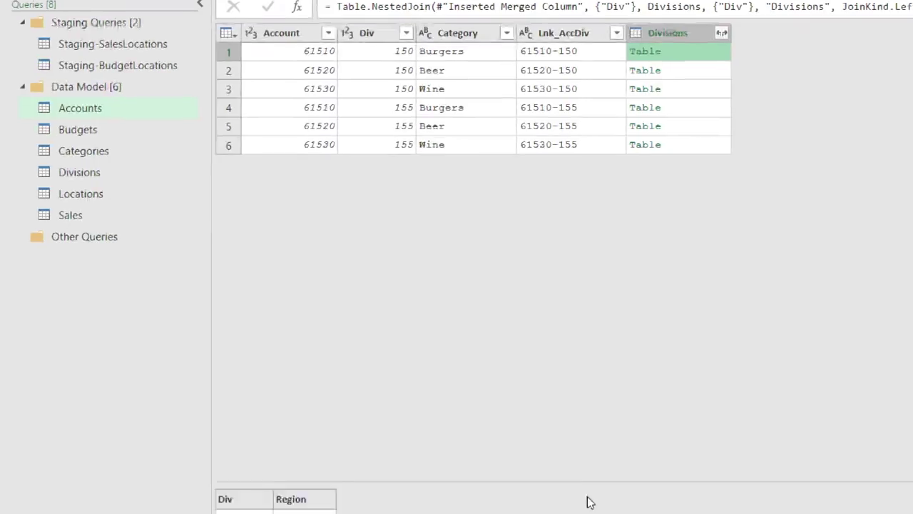
{"action": "left_click_drag", "start_coordinate": [547, 421], "coordinate": [547, 158]}
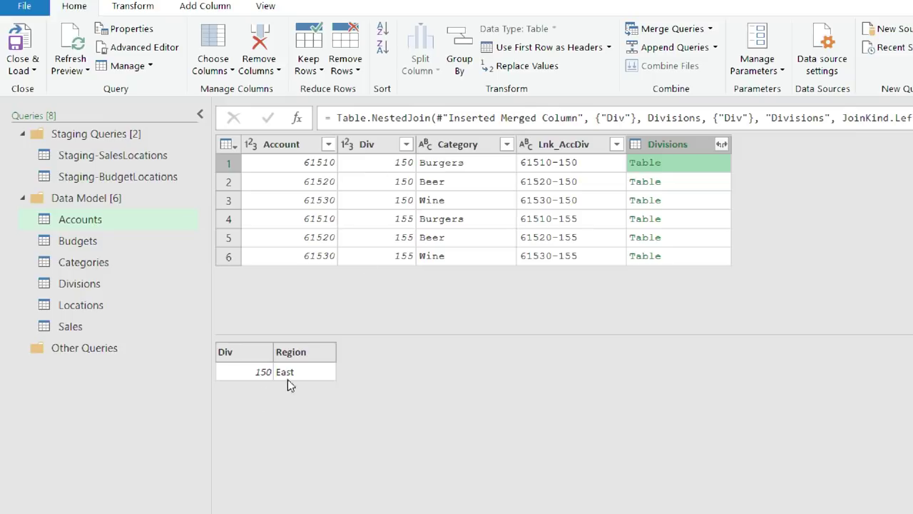
{"action": "left_click", "coordinate": [699, 181]}
{"action": "left_click", "coordinate": [712, 201]}
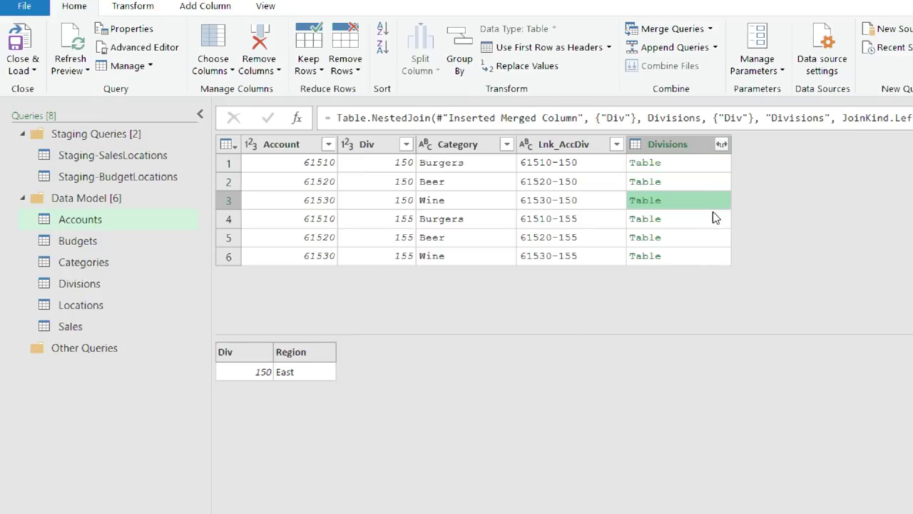
{"action": "left_click", "coordinate": [715, 220]}
{"action": "left_click", "coordinate": [710, 241]}
{"action": "left_click", "coordinate": [707, 256]}
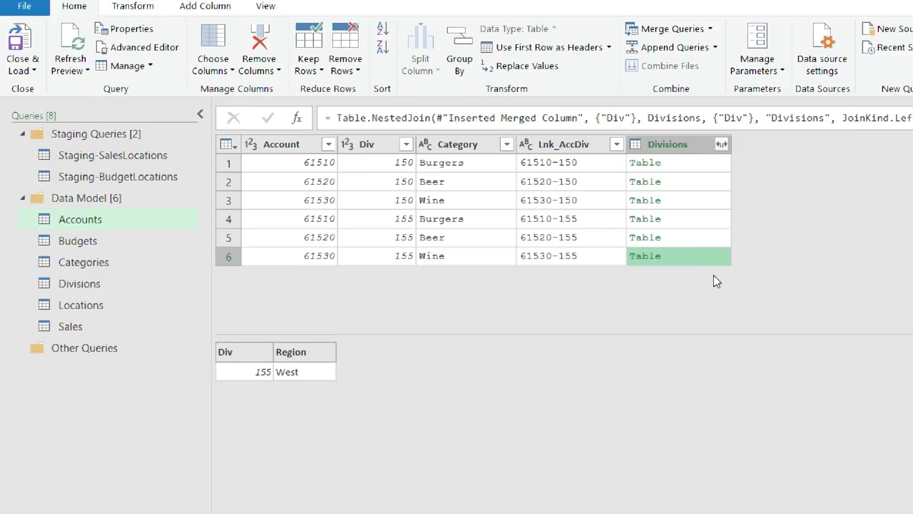
Expand only Region from the merged Divisions column without the original column name as prefix, and load the updated Accounts query.
{"action": "left_click", "coordinate": [722, 145]}
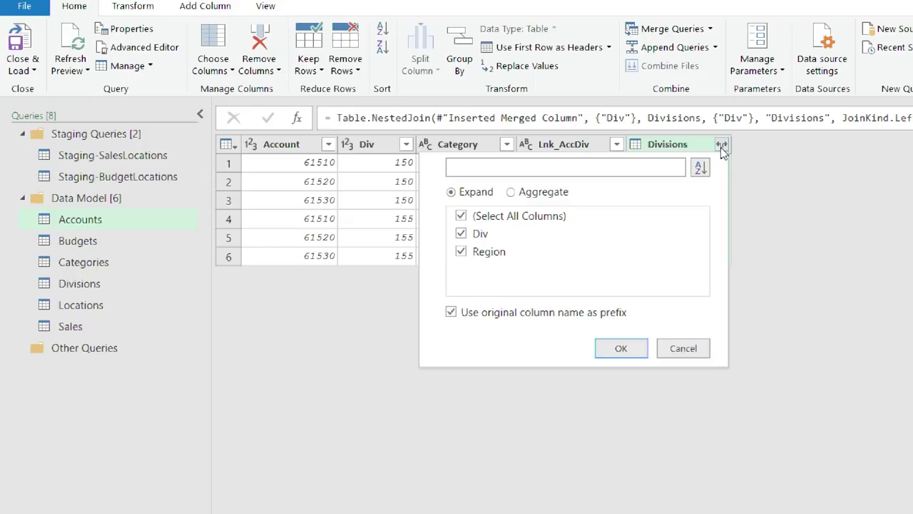
{"action": "left_click", "coordinate": [451, 312]}
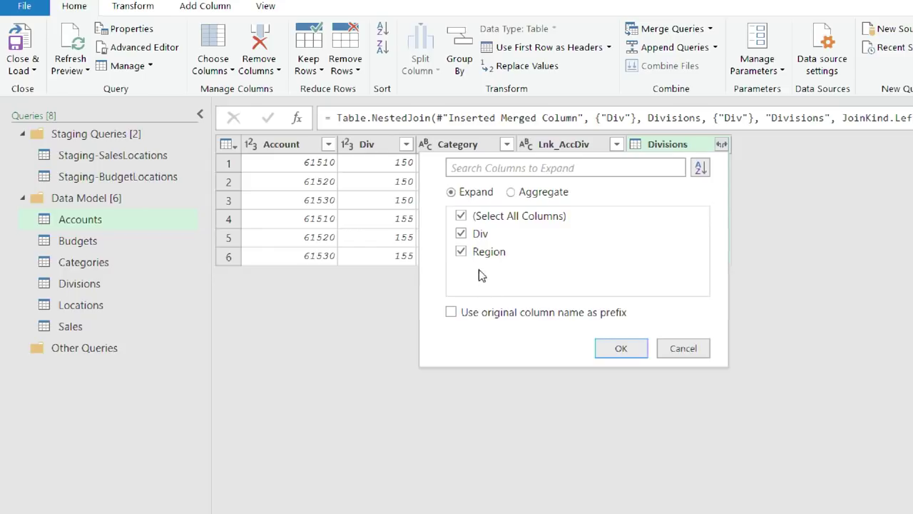
{"action": "left_click", "coordinate": [461, 234]}
{"action": "left_click", "coordinate": [622, 348]}
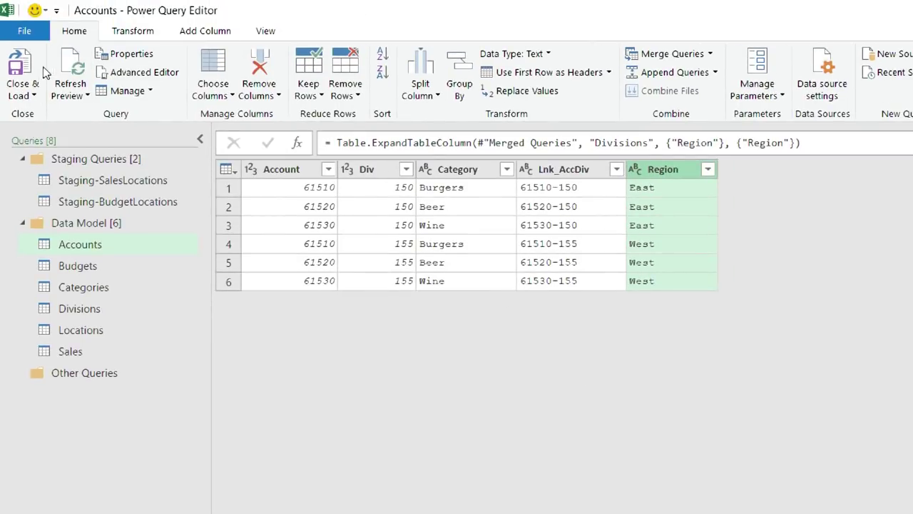
{"action": "left_click", "coordinate": [30, 69]}
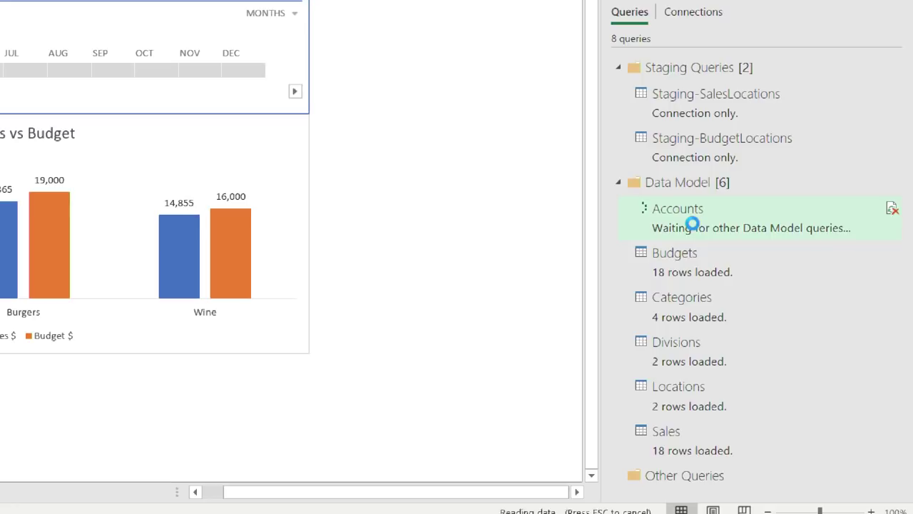
Change the Divisions query to connection only, removing it from the Data Model and accepting the possible data loss.
{"action": "mouse_move", "coordinate": [701, 213]}
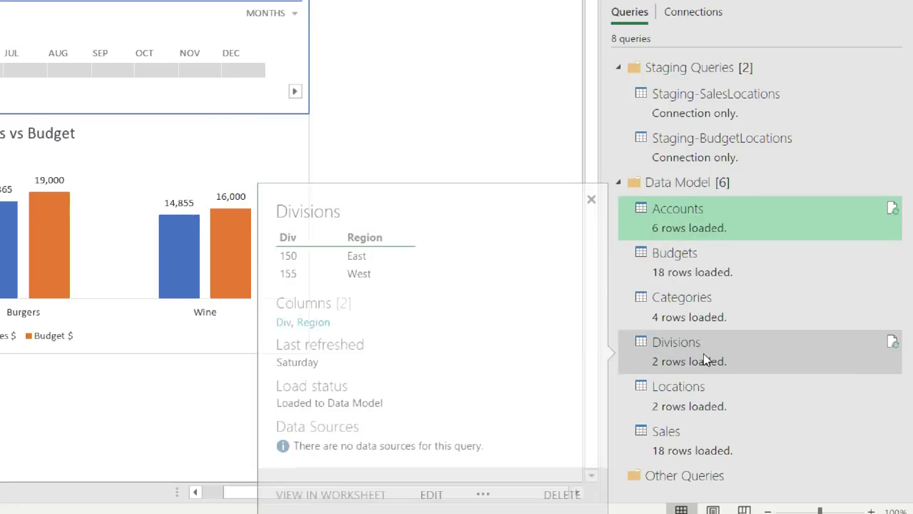
{"action": "right_click", "coordinate": [703, 353]}
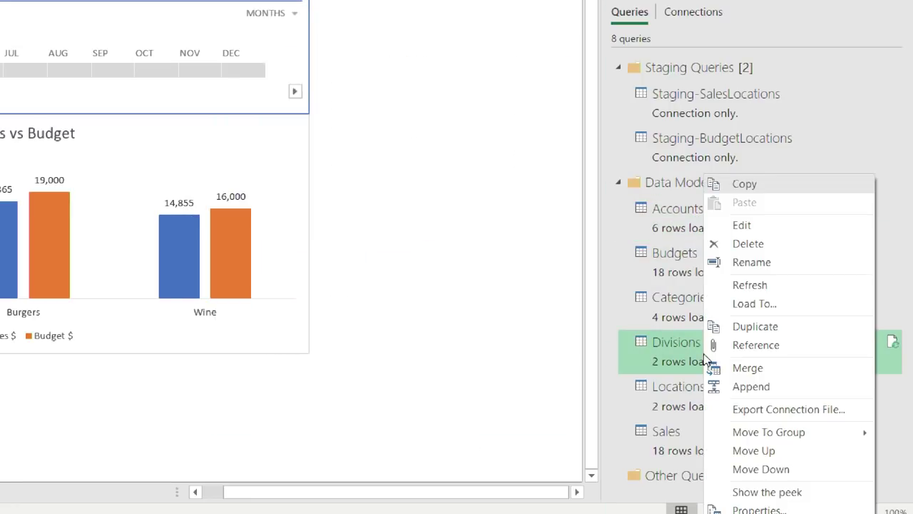
{"action": "left_click", "coordinate": [760, 305]}
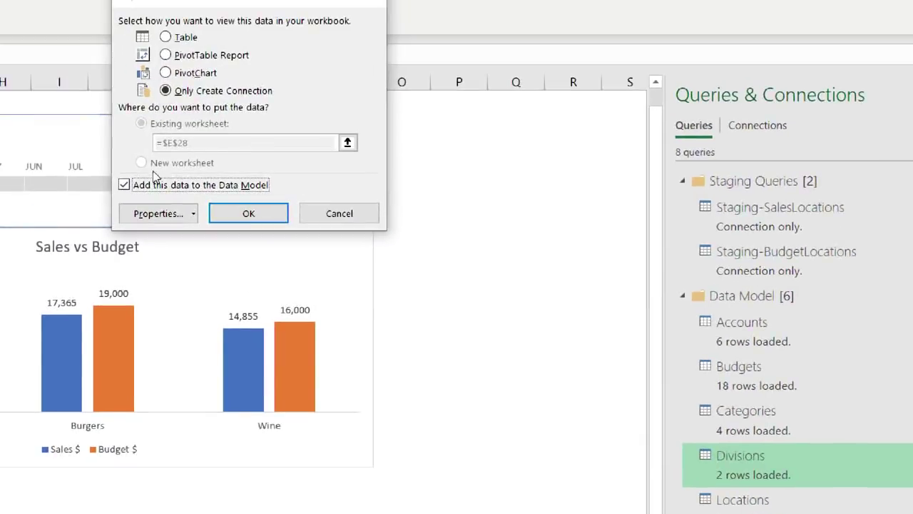
{"action": "left_click", "coordinate": [124, 185]}
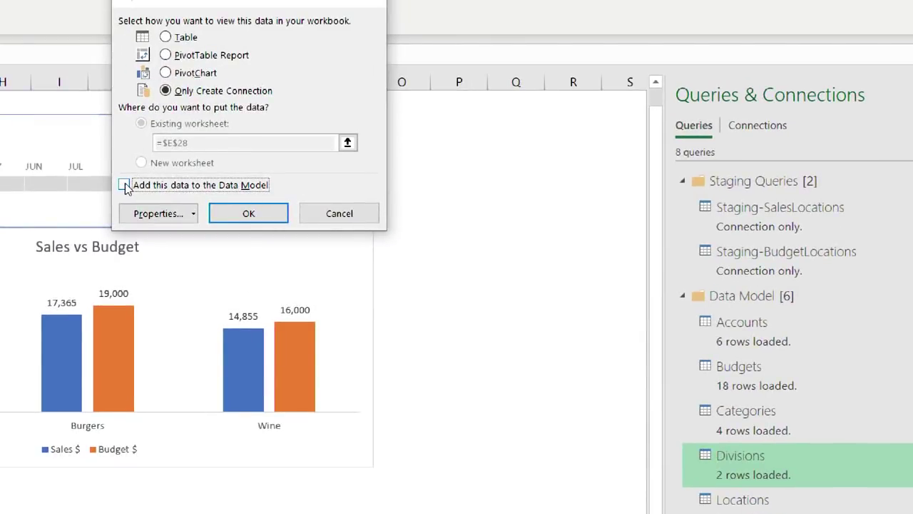
{"action": "left_click", "coordinate": [255, 216]}
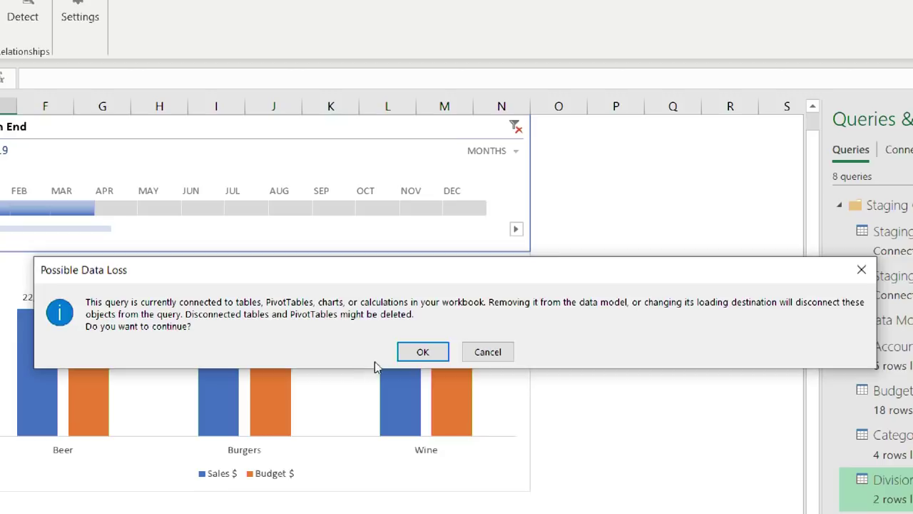
{"action": "left_click", "coordinate": [418, 350]}
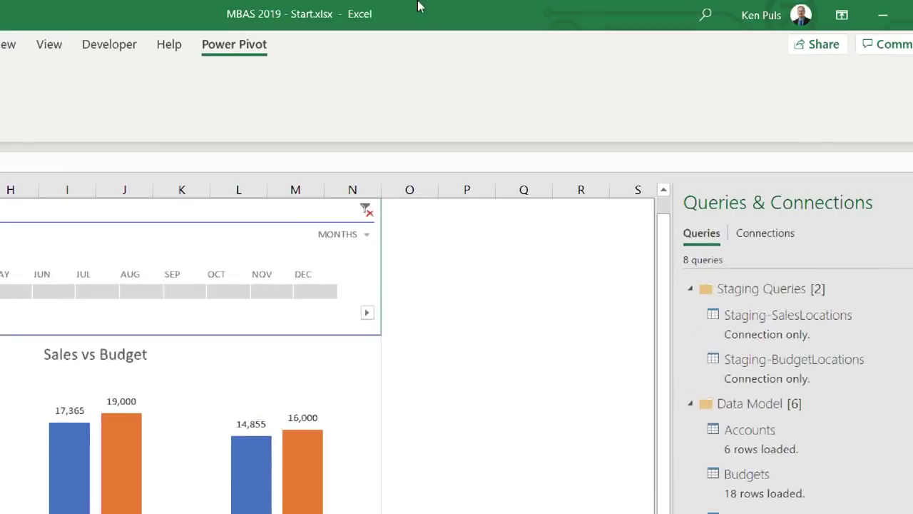
Enlarge the Accounts table in the Power Pivot diagram to show all its fields, and return to the Excel report.
{"action": "left_click", "coordinate": [23, 79]}
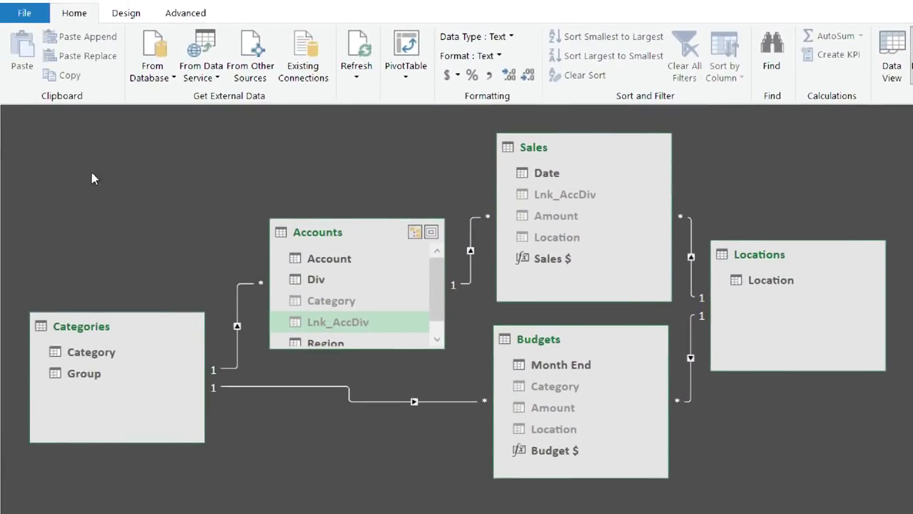
{"action": "left_click_drag", "start_coordinate": [351, 218], "coordinate": [350, 170]}
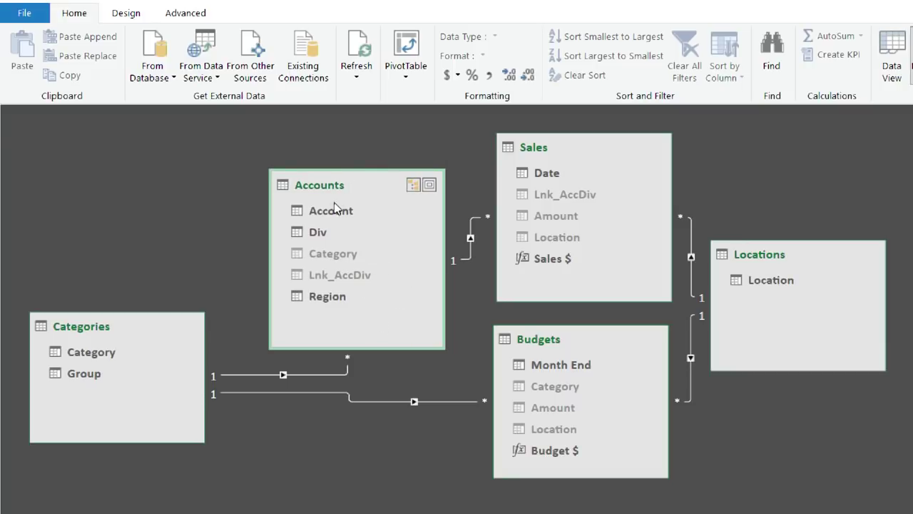
{"action": "left_click", "coordinate": [347, 362]}
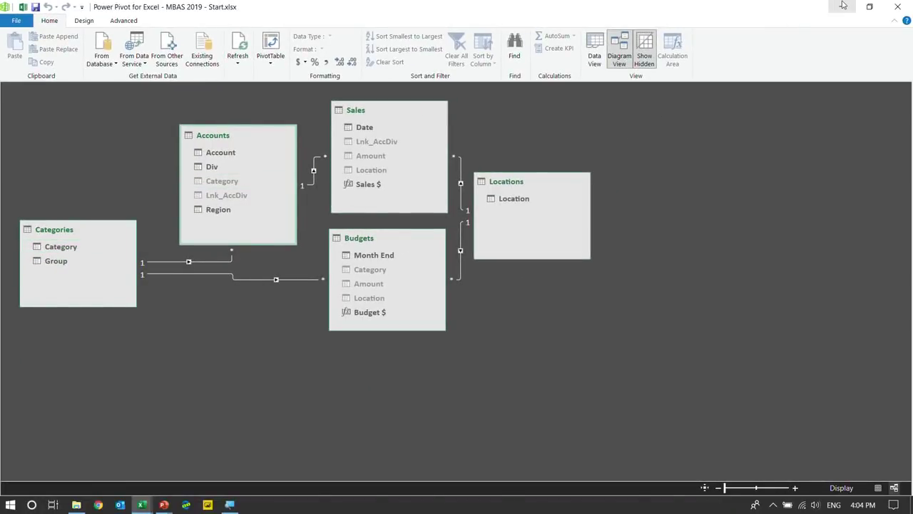
{"action": "left_click", "coordinate": [843, 6]}
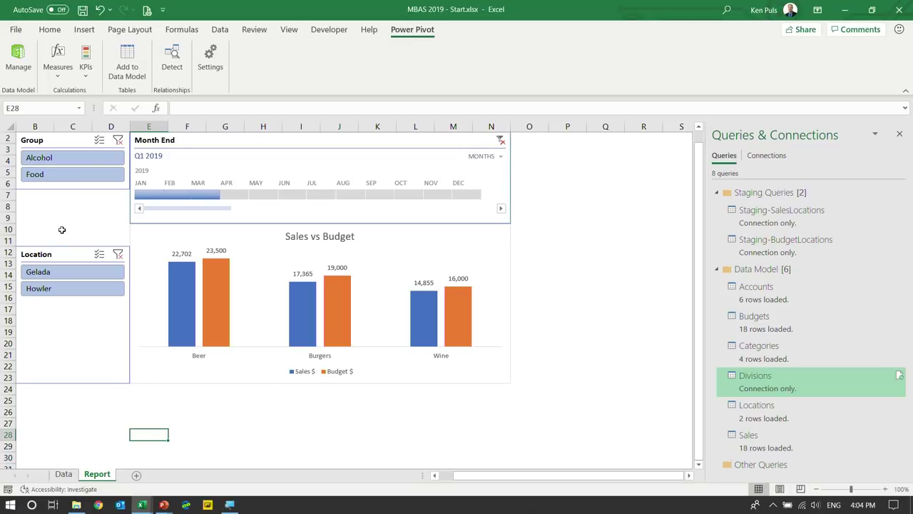
Add a slicer for the Region field of the Accounts table to the Sales vs Budget chart.
{"action": "left_click", "coordinate": [496, 254]}
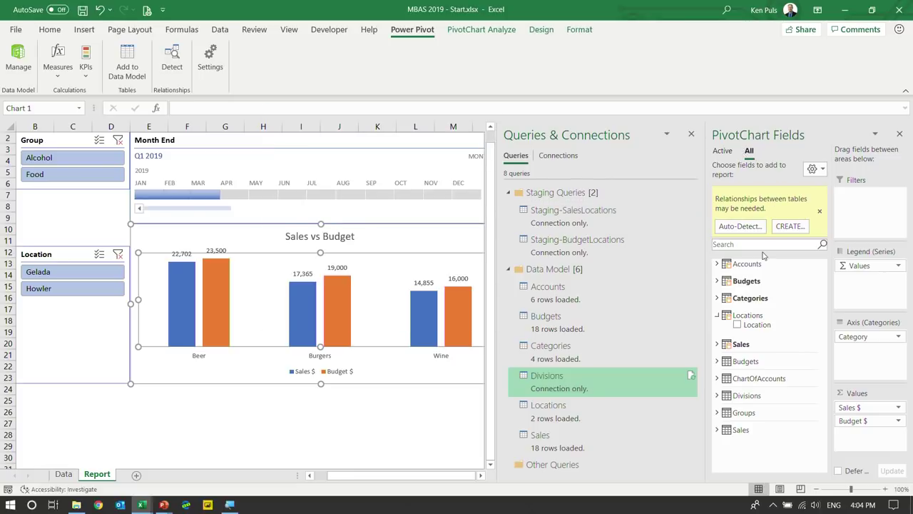
{"action": "left_click", "coordinate": [717, 263]}
{"action": "right_click", "coordinate": [753, 305]}
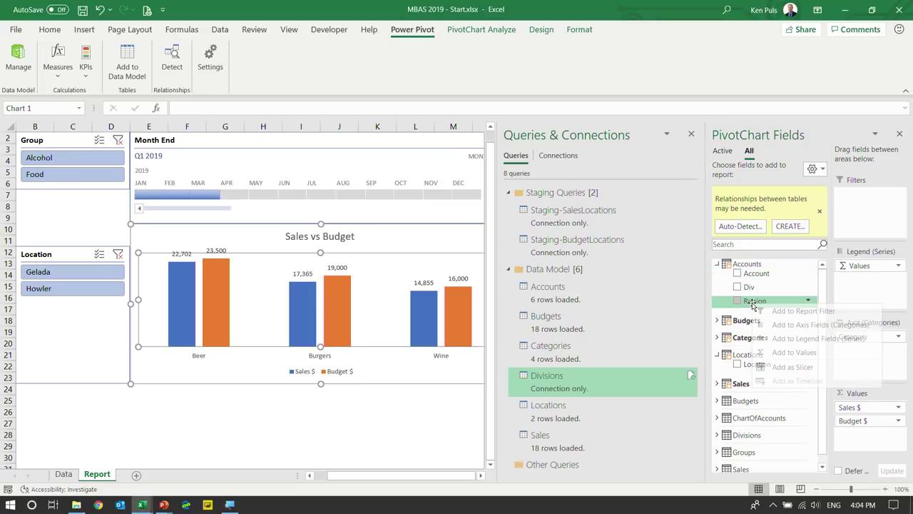
{"action": "left_click", "coordinate": [785, 368]}
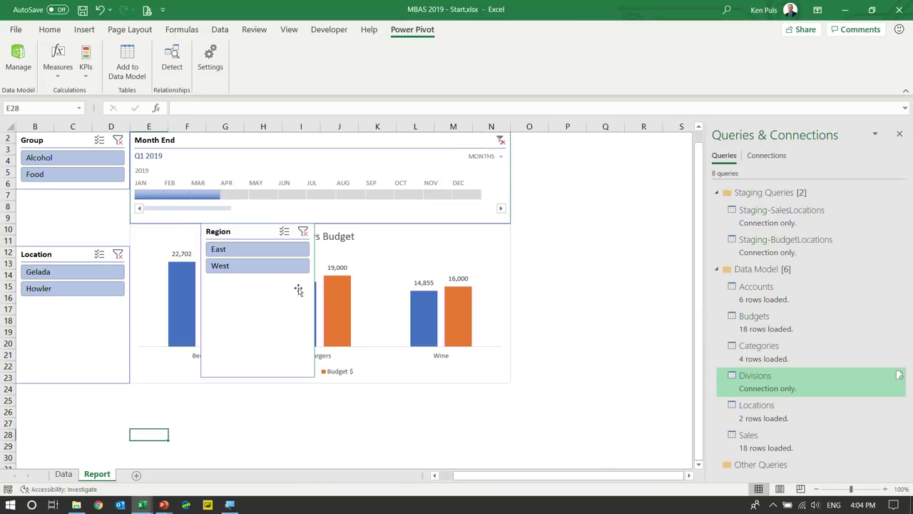
Place the Region slicer between the Group and Location slicers and shorten it to fit the gap.
{"action": "left_click_drag", "start_coordinate": [240, 233], "coordinate": [63, 199]}
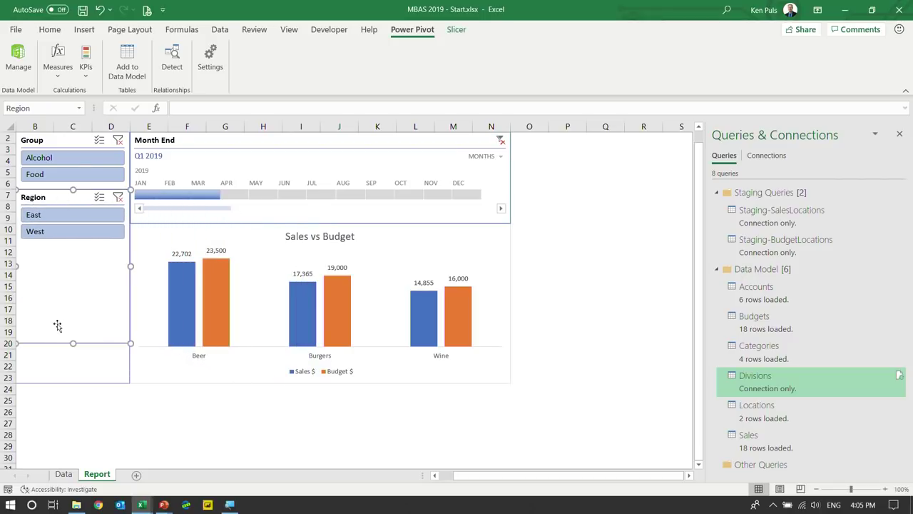
{"action": "left_click_drag", "start_coordinate": [73, 343], "coordinate": [73, 249]}
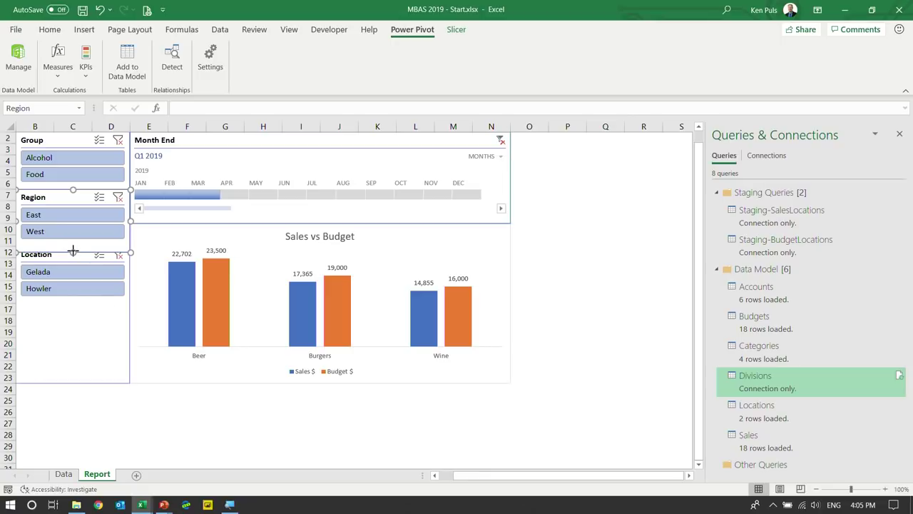
{"action": "left_click", "coordinate": [152, 420]}
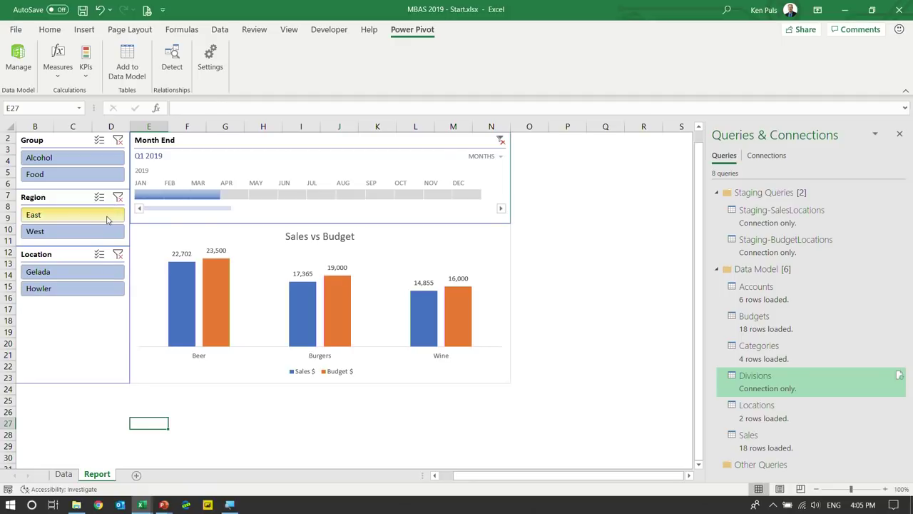
Filter the report to the East region and compare January, February, March and Q1 2019 on the Month End timeline.
{"action": "left_click", "coordinate": [107, 219]}
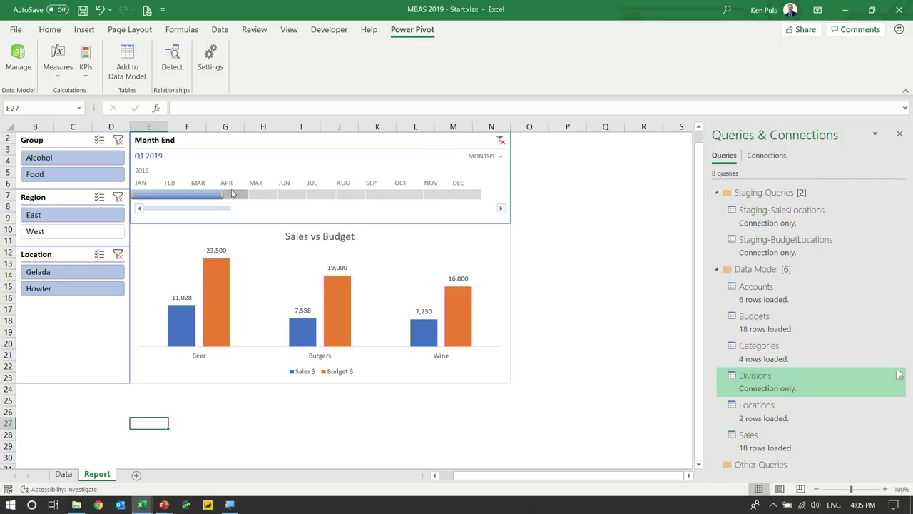
{"action": "left_click", "coordinate": [149, 196]}
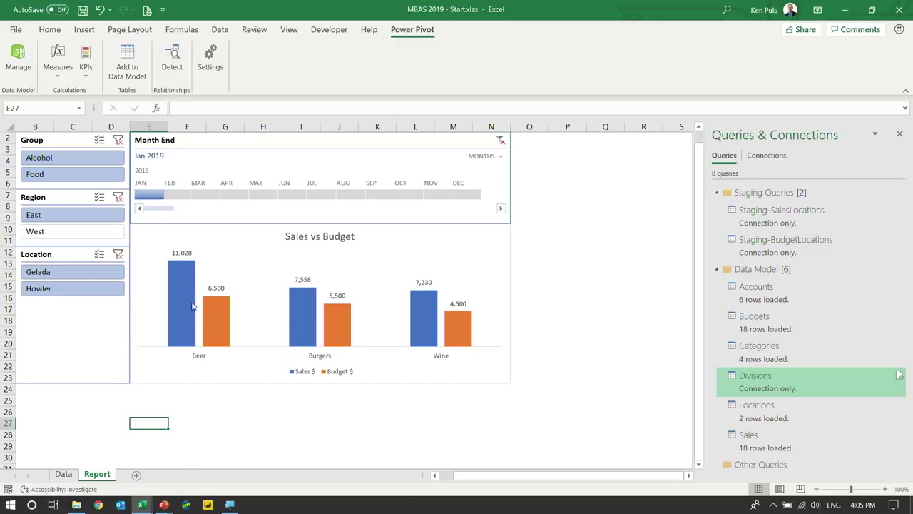
{"action": "left_click", "coordinate": [179, 195]}
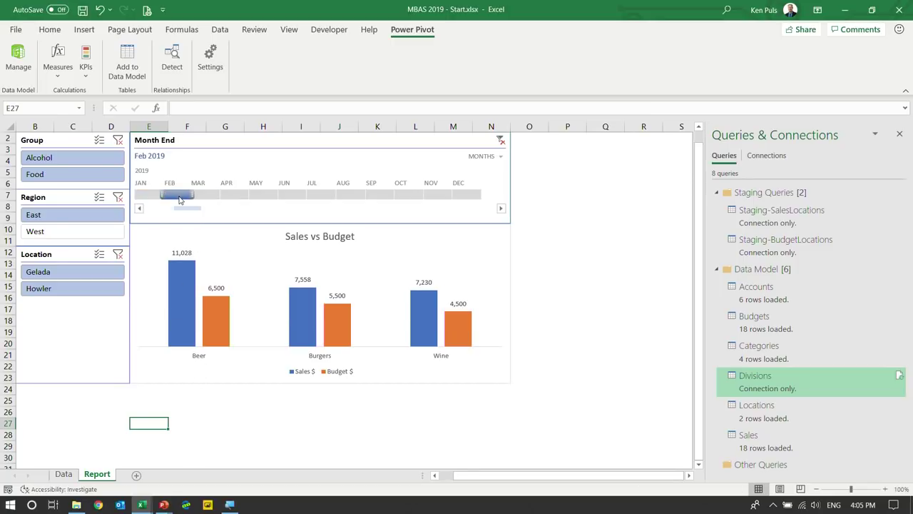
{"action": "left_click", "coordinate": [150, 196]}
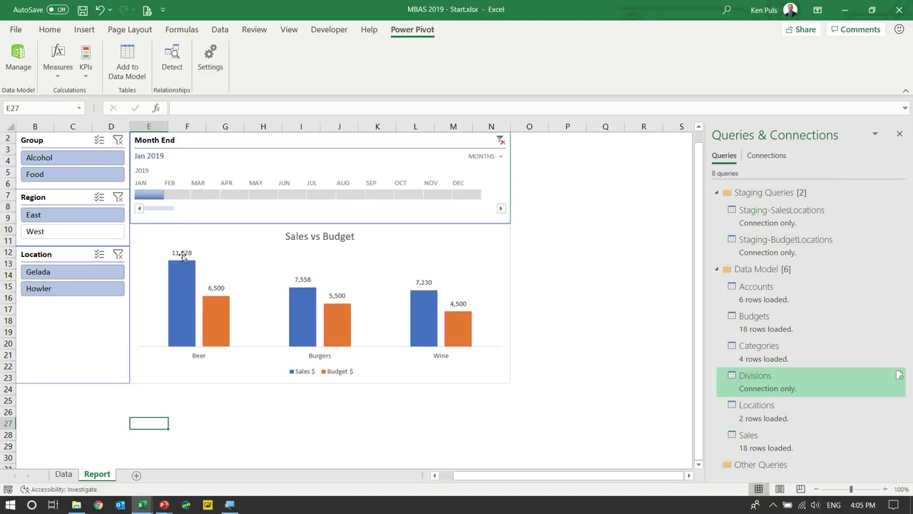
{"action": "left_click", "coordinate": [184, 197]}
{"action": "left_click", "coordinate": [204, 195]}
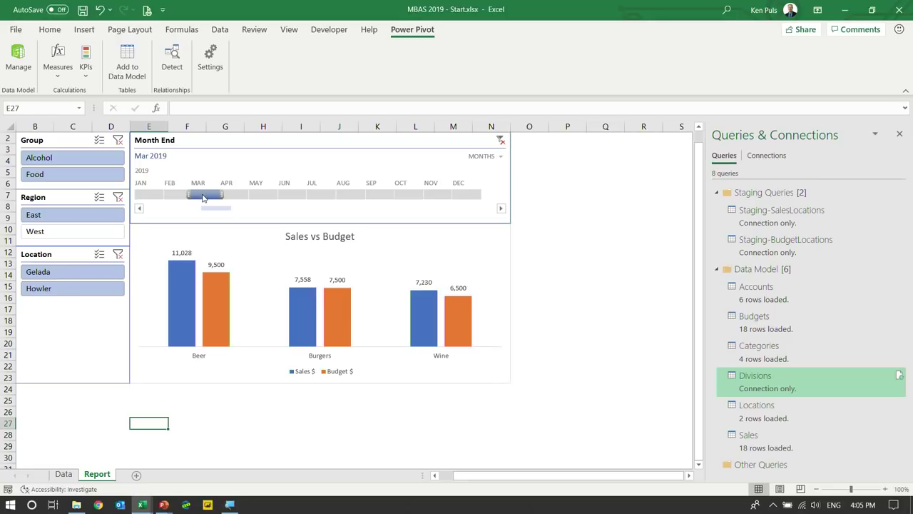
{"action": "left_click", "coordinate": [168, 197]}
{"action": "left_click", "coordinate": [146, 197]}
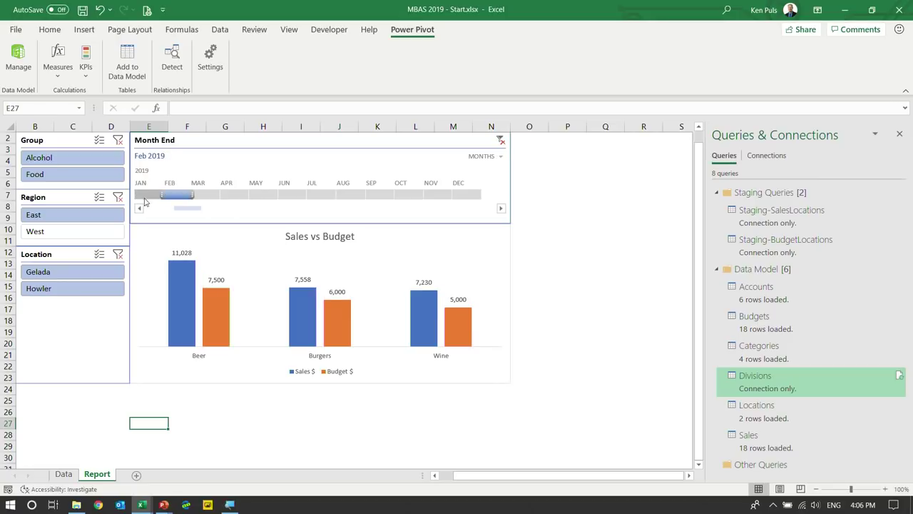
{"action": "left_click_drag", "start_coordinate": [160, 194], "coordinate": [208, 229]}
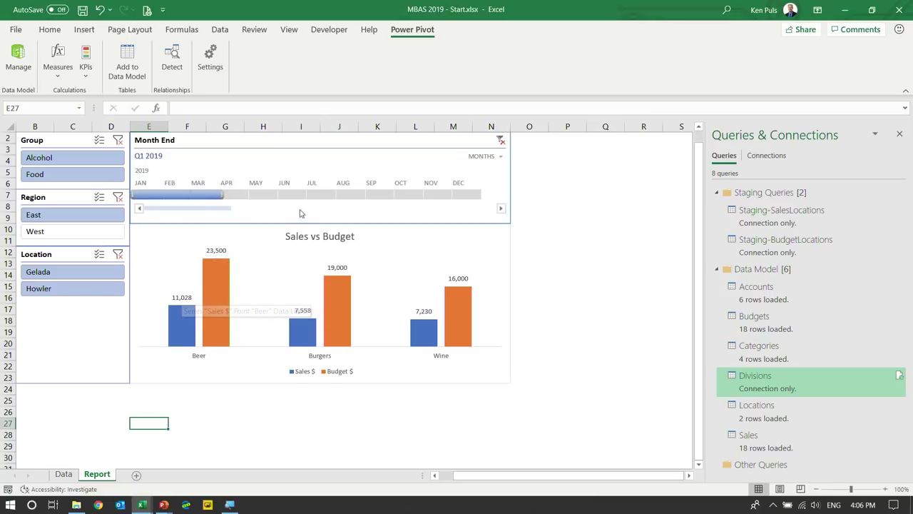
Review the Budgets fields available to the Sales vs Budget chart, and switch to the PowerPoint slide show's next slide.
{"action": "left_click", "coordinate": [497, 248]}
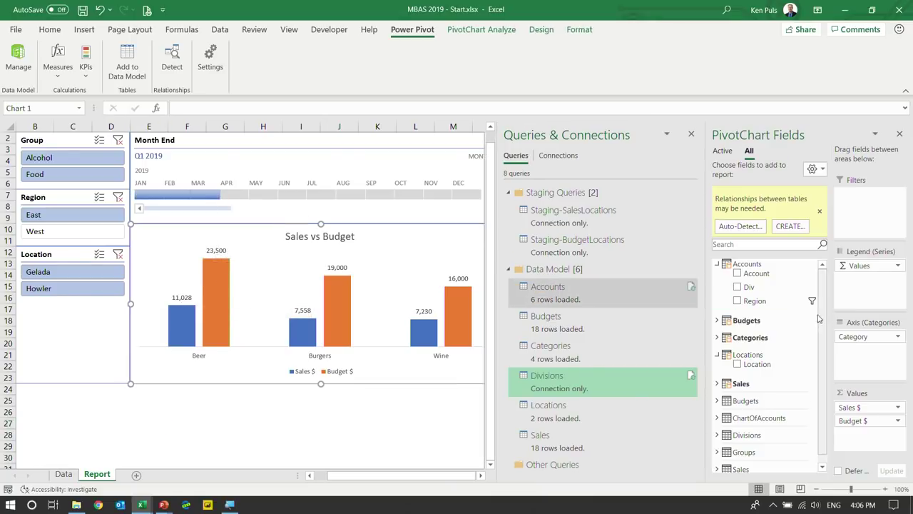
{"action": "left_click", "coordinate": [718, 322]}
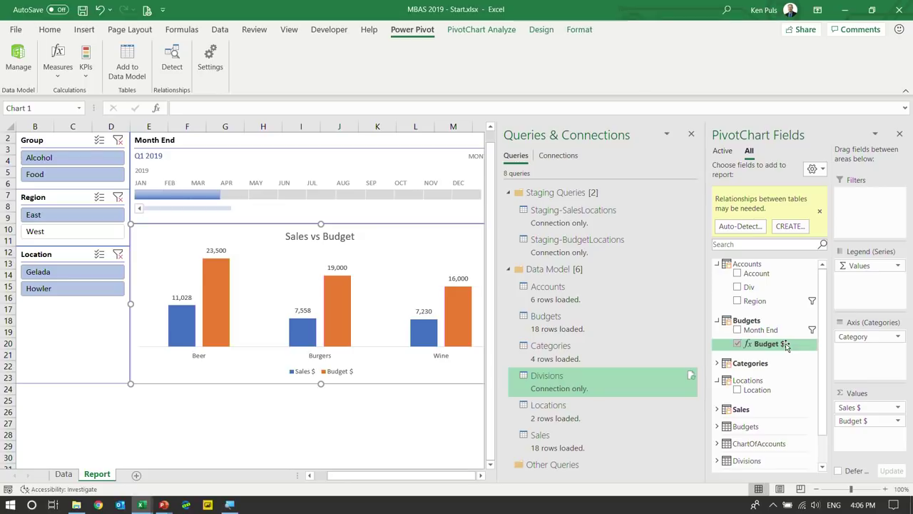
{"action": "key", "text": "alt+Tab"}
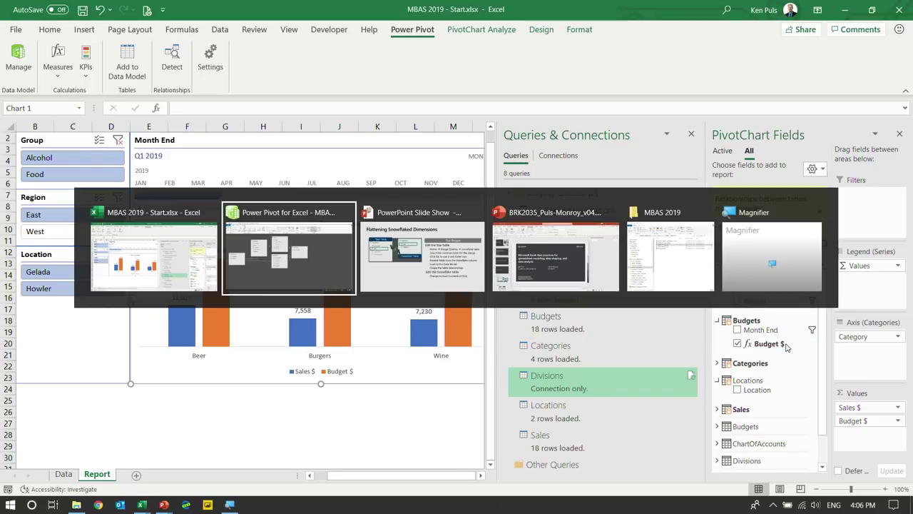
{"action": "key", "text": "alt+Tab"}
{"action": "key", "text": "Right"}
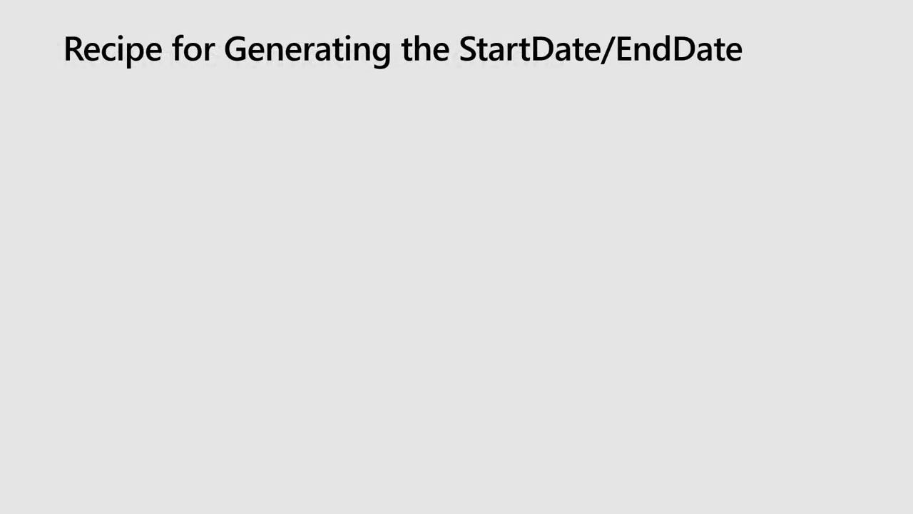
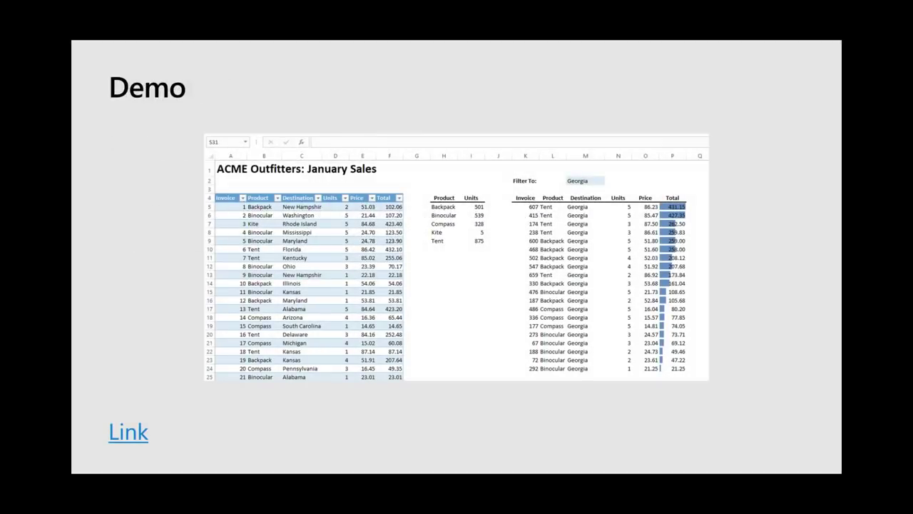
Switch to the Dynamic Arrays (General Demo) workbook in Excel and go to cell A5 of the January sales table.
{"action": "key", "text": "alt+Tab"}
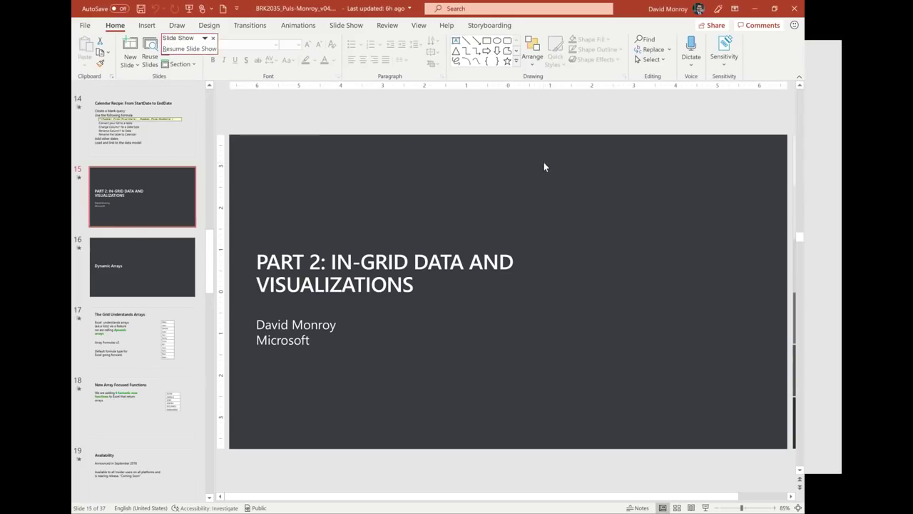
{"action": "key", "text": "alt+Tab"}
{"action": "key", "text": "alt+Tab"}
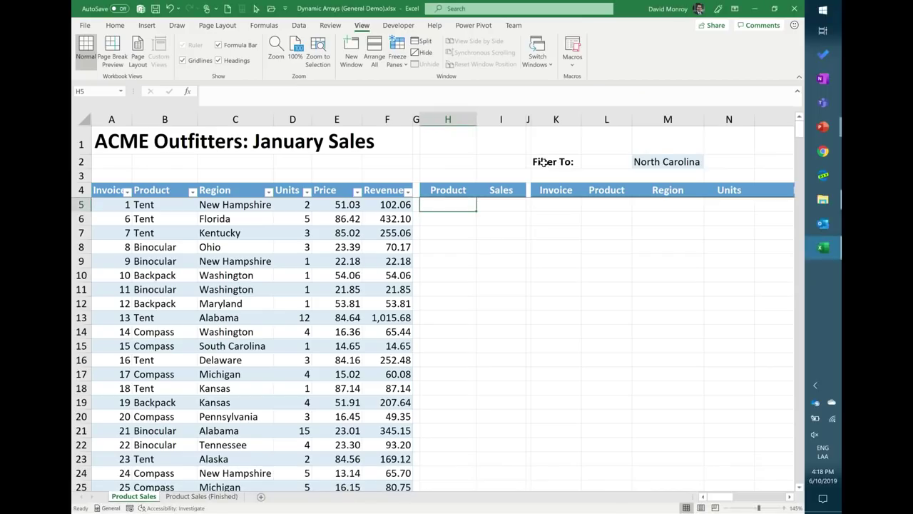
{"action": "key", "text": "ctrl+Left"}
{"action": "key", "text": "ctrl+Left"}
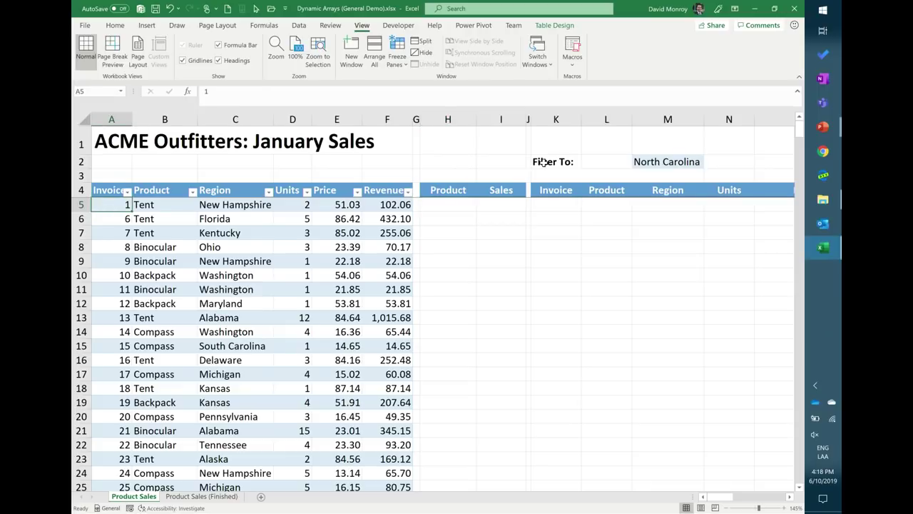
List the distinct products in H5 with the formula =UNIQUE(Sales[Product]).
{"action": "key", "text": "Up"}
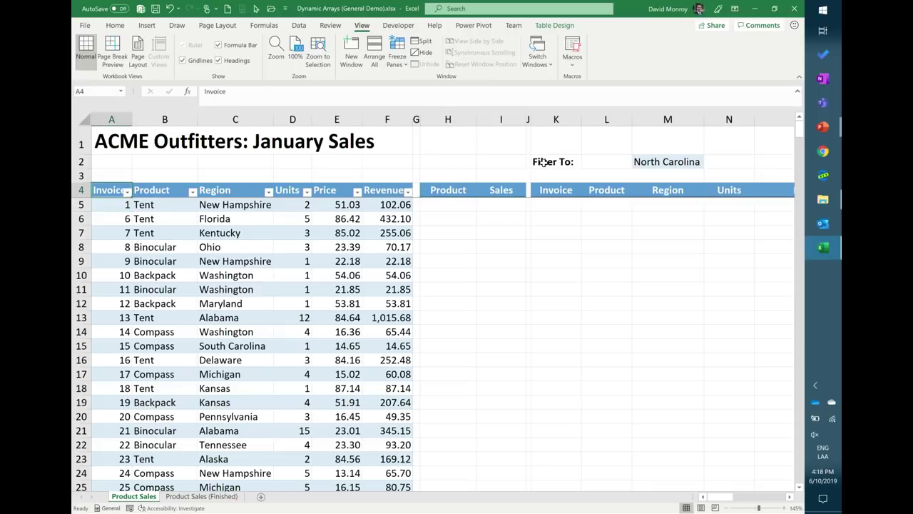
{"action": "key", "text": "Down"}
{"action": "key", "text": "ctrl+Right"}
{"action": "key", "text": "Right"}
{"action": "key", "text": "Right"}
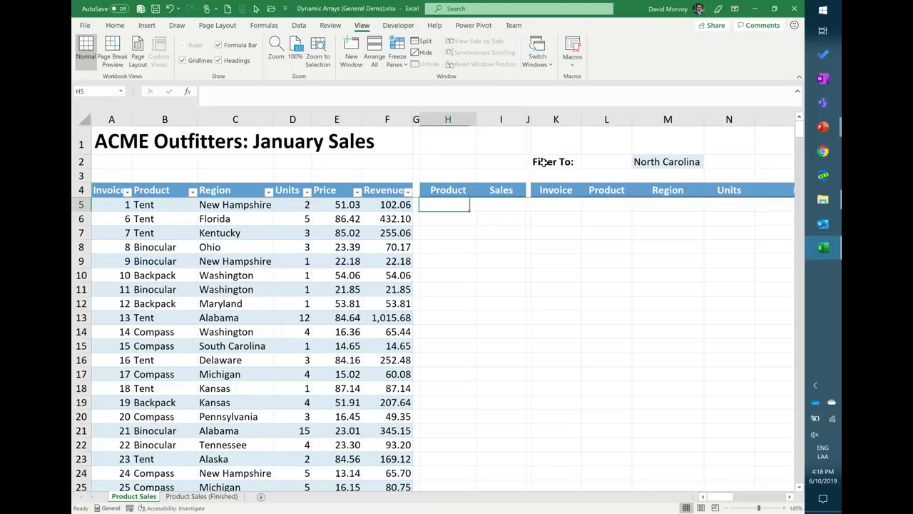
{"action": "type", "text": "=unique("}
{"action": "key", "text": "Left"}
{"action": "key", "text": "Left"}
{"action": "key", "text": "Left"}
{"action": "key", "text": "Left"}
{"action": "key", "text": "Left"}
{"action": "key", "text": "Left"}
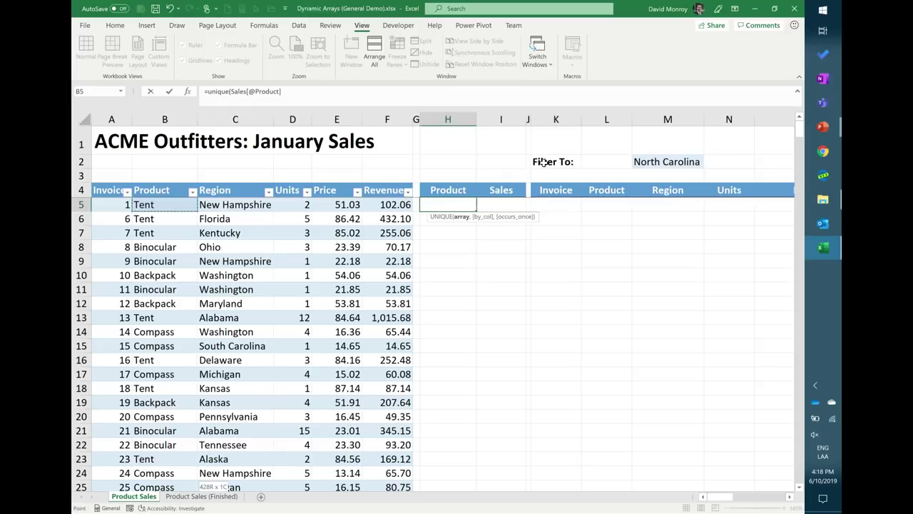
{"action": "key", "text": "ctrl+shift+Down"}
{"action": "key", "text": "Return"}
{"action": "key", "text": "Up"}
{"action": "key", "text": "Up"}
{"action": "key", "text": "Down"}
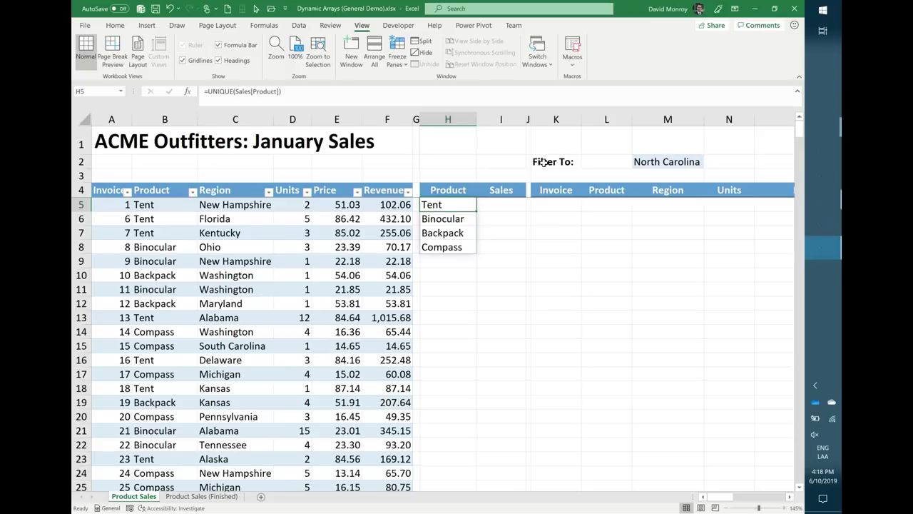
Start a SUMIFS formula in I5, under the Sales heading, with Sales[Units] as the sum range.
{"action": "key", "text": "ctrl+shift+Down"}
{"action": "key", "text": "Right"}
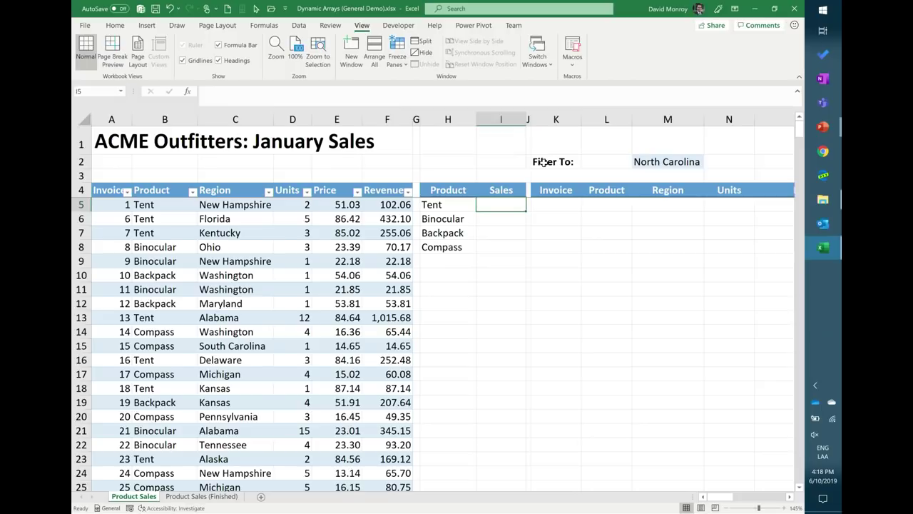
{"action": "type", "text": "="}
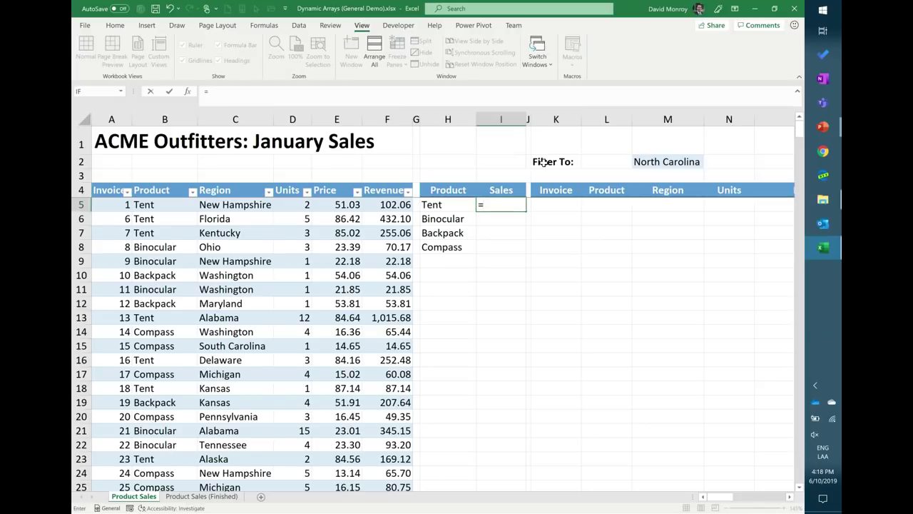
{"action": "type", "text": "sumifs"}
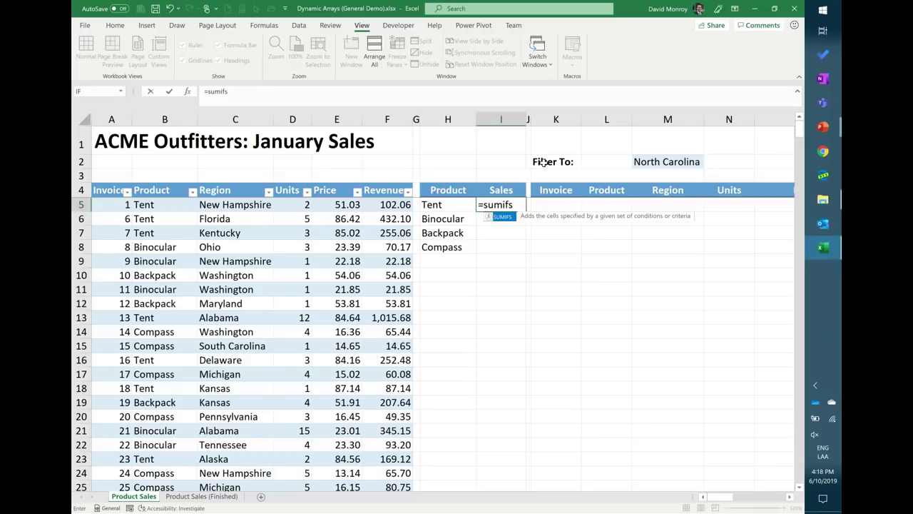
{"action": "type", "text": "("}
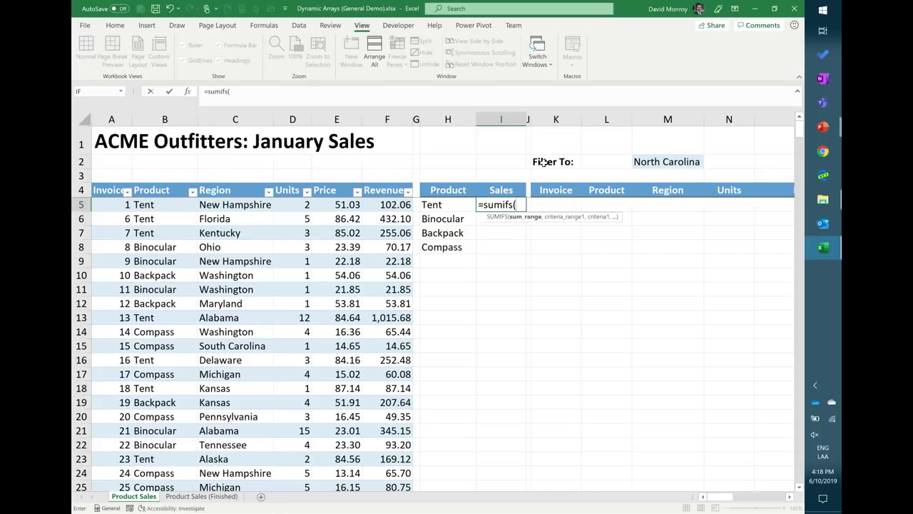
{"action": "key", "text": "Left"}
{"action": "key", "text": "Left"}
{"action": "key", "text": "Left"}
{"action": "key", "text": "Left"}
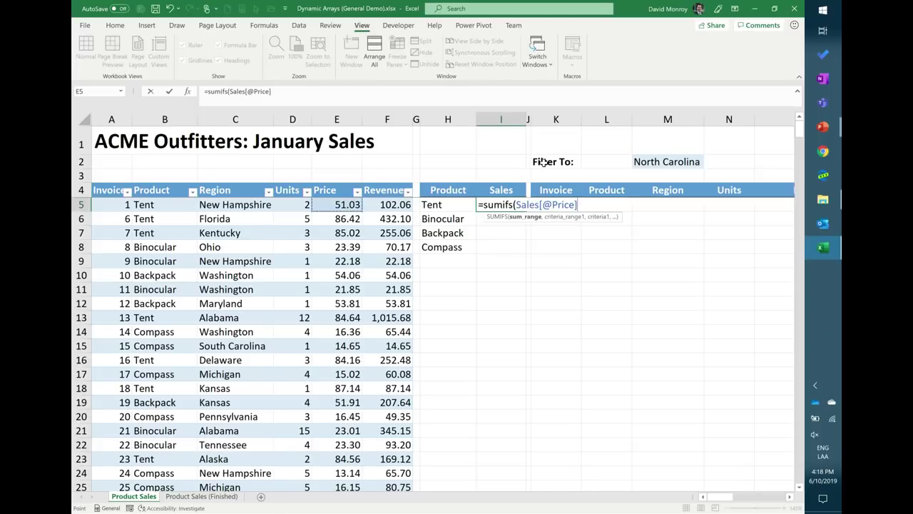
{"action": "key", "text": "Right"}
{"action": "key", "text": "Left"}
{"action": "key", "text": "Left"}
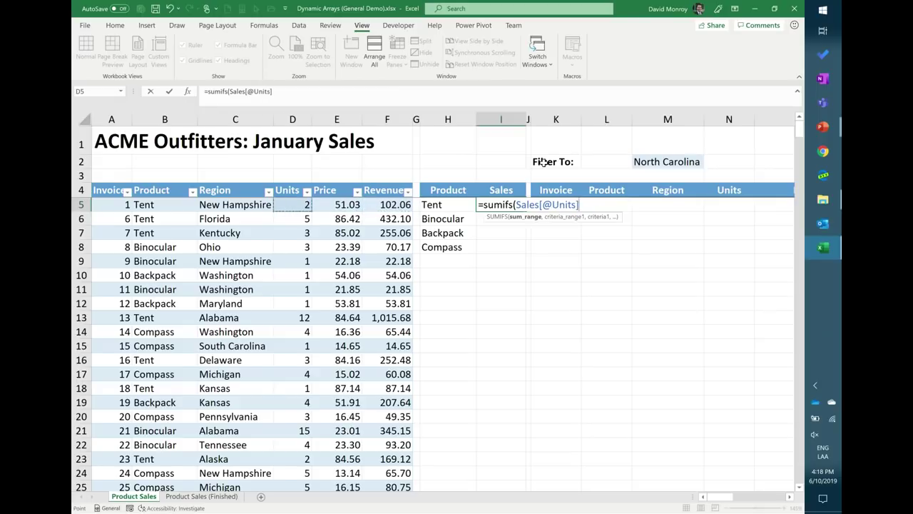
{"action": "key", "text": "ctrl+shift+Down"}
{"action": "type", "text": ","}
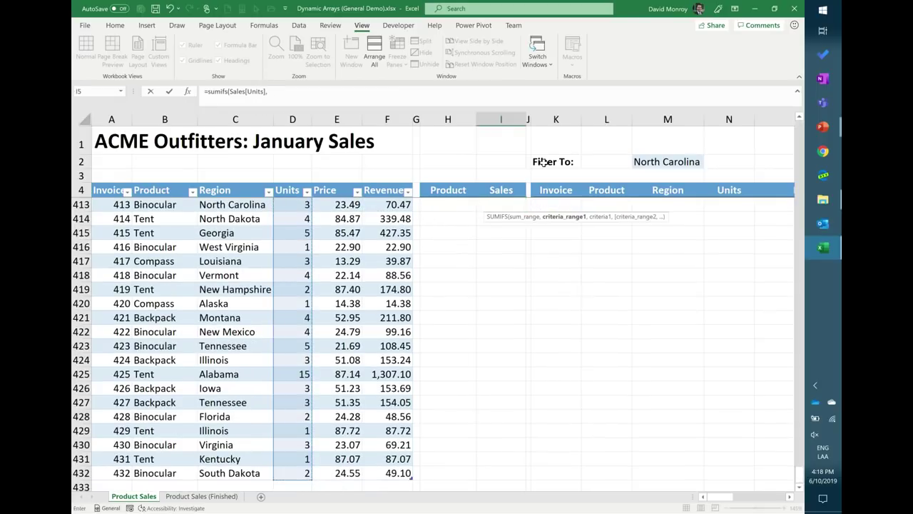
Complete the SUMIFS formula with Sales[Product] as the criteria range and the spilled product list H5# as the criteria.
{"action": "left_click", "coordinate": [163, 181]}
{"action": "type", "text": ","}
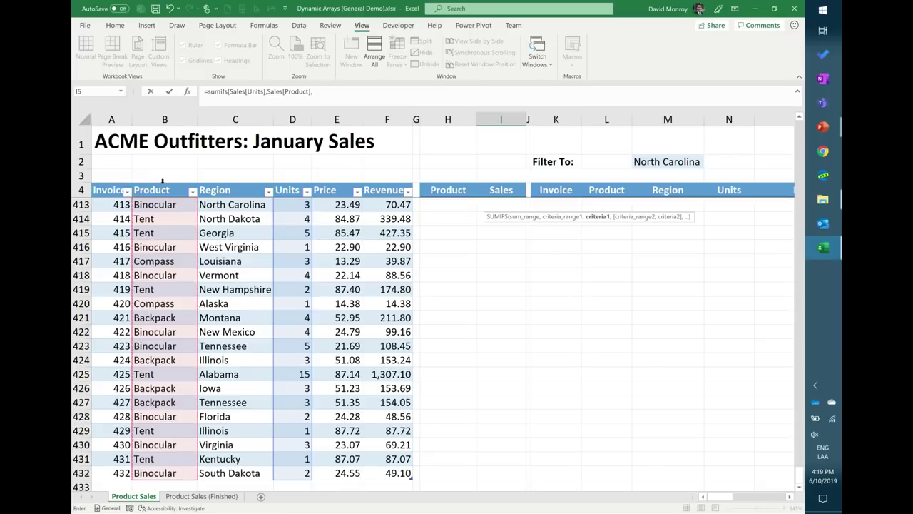
{"action": "key", "text": "Left"}
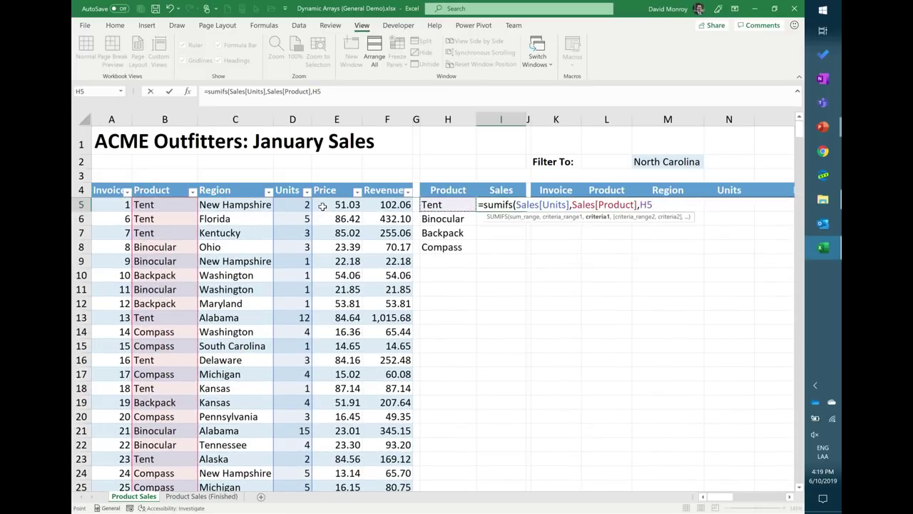
{"action": "type", "text": "#"}
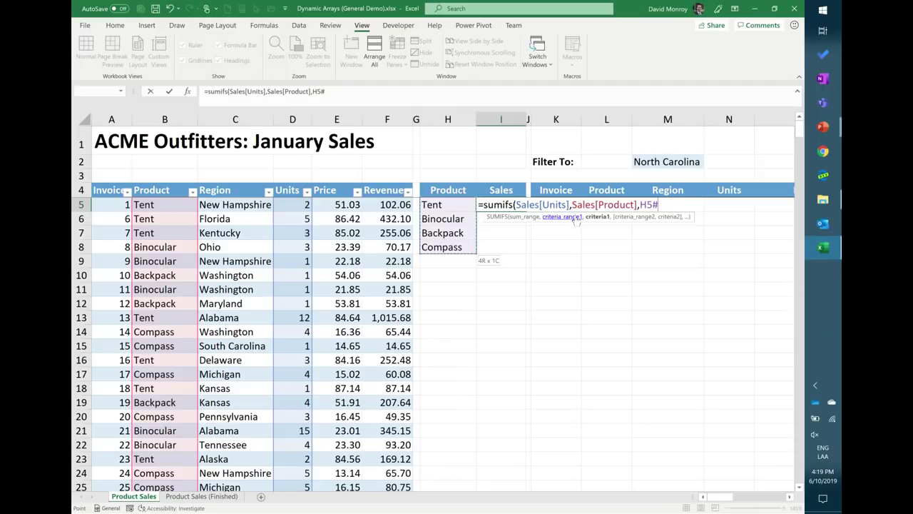
{"action": "type", "text": ")"}
{"action": "key", "text": "Return"}
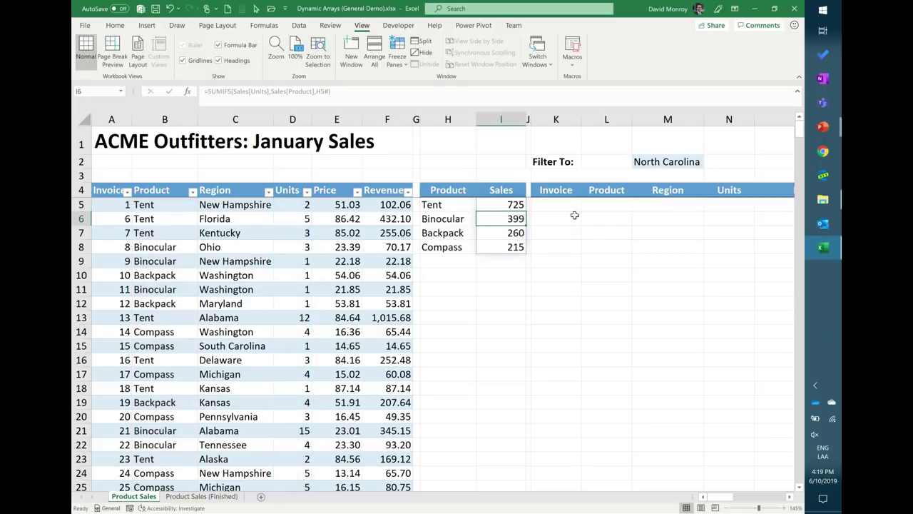
Change the product in cell B6 of the Sales table to "Tent 2" to test the spilled summary.
{"action": "key", "text": "Left"}
{"action": "key", "text": "Left"}
{"action": "key", "text": "Left"}
{"action": "key", "text": "Left"}
{"action": "key", "text": "Left"}
{"action": "key", "text": "Left"}
{"action": "key", "text": "Left"}
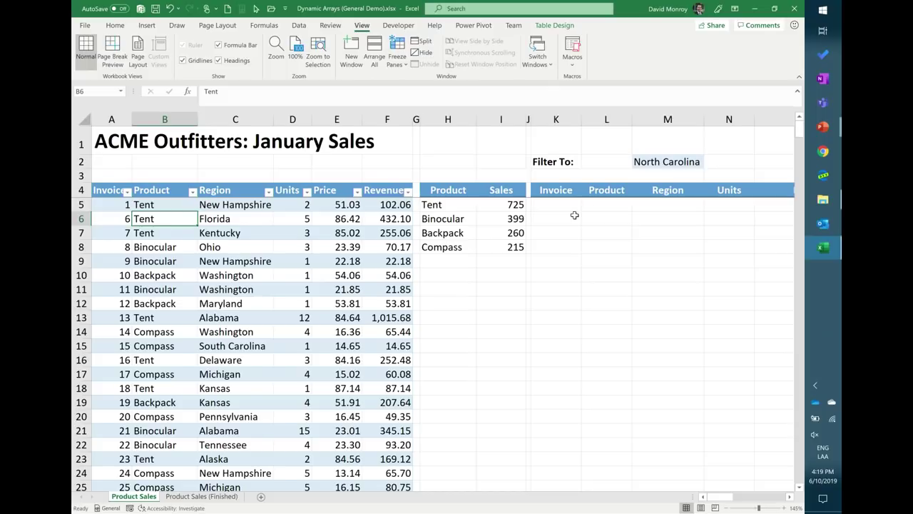
{"action": "key", "text": "F2"}
{"action": "type", "text": "2"}
{"action": "key", "text": "Return"}
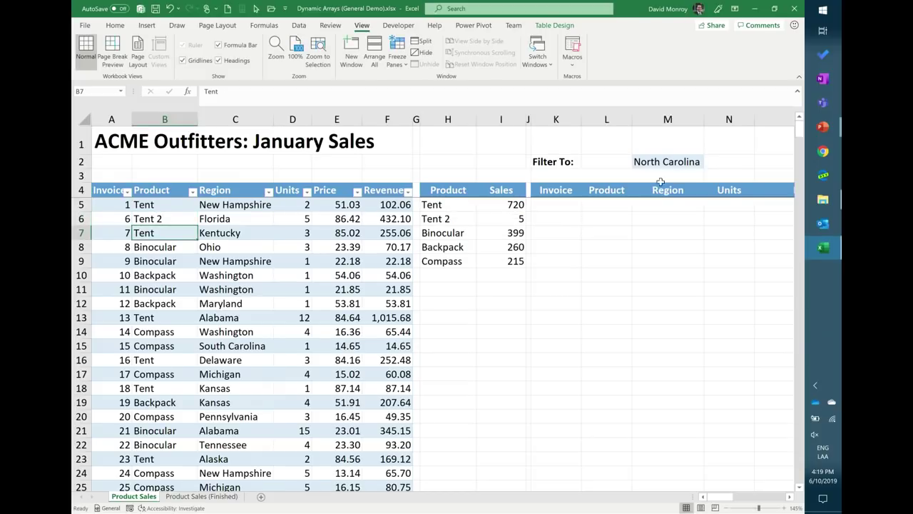
Start a FILTER formula in K5, under the Invoice heading, with the whole Sales table as its array.
{"action": "scroll", "coordinate": [597, 209], "scroll_direction": "right", "scroll_amount": 2}
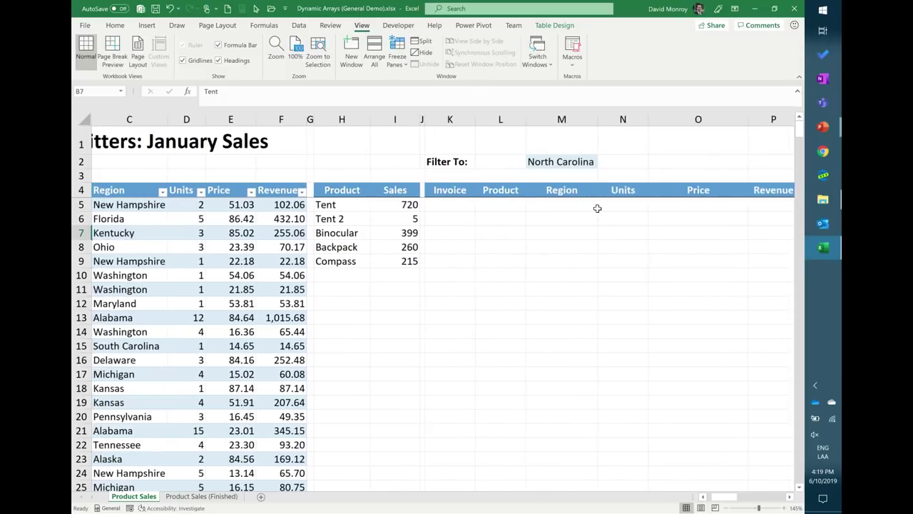
{"action": "scroll", "coordinate": [597, 208], "scroll_direction": "right", "scroll_amount": 1}
{"action": "left_click", "coordinate": [374, 205]}
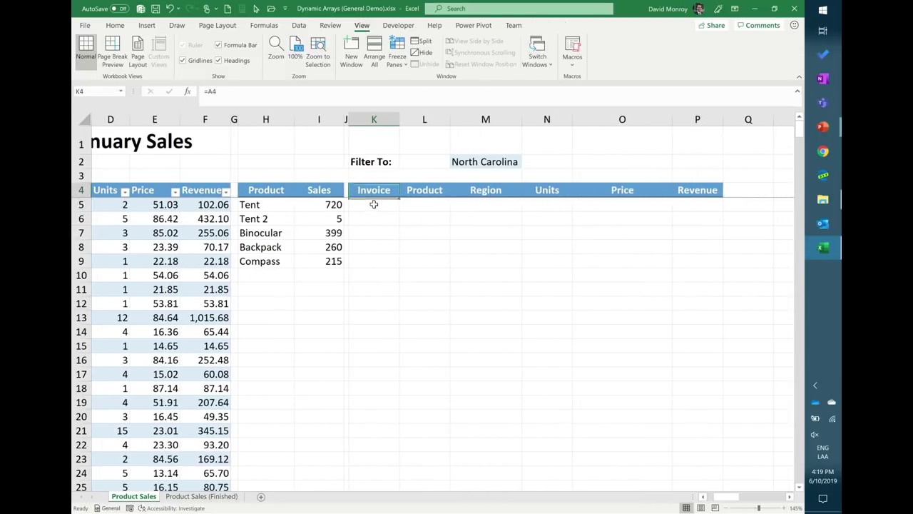
{"action": "type", "text": "="}
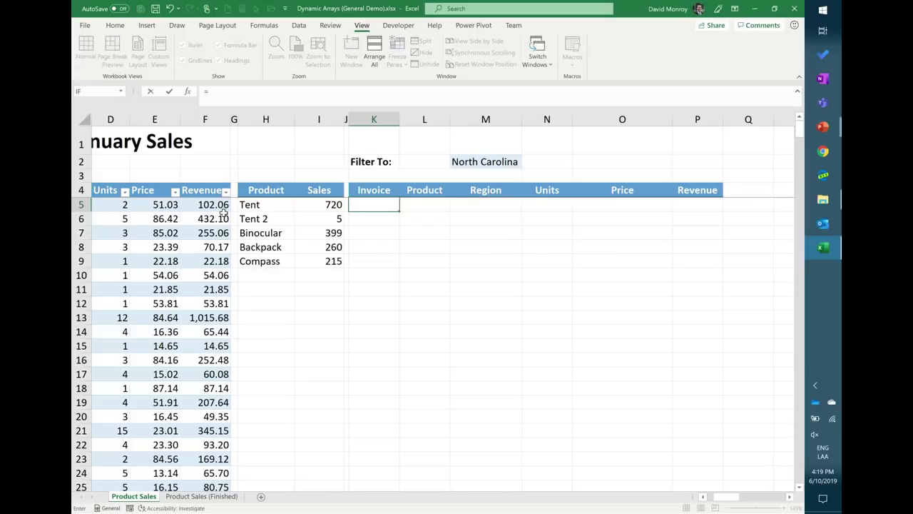
{"action": "scroll", "coordinate": [223, 213], "scroll_direction": "left", "scroll_amount": 3}
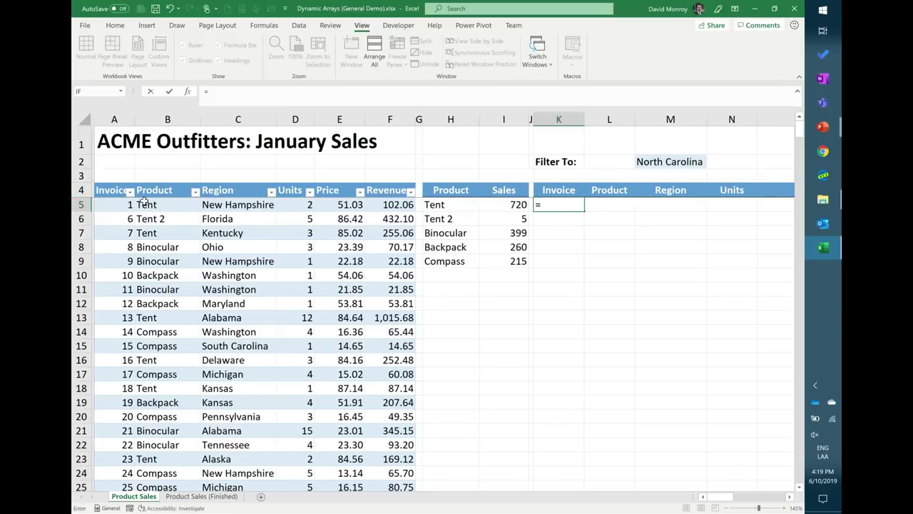
{"action": "left_click", "coordinate": [89, 179]}
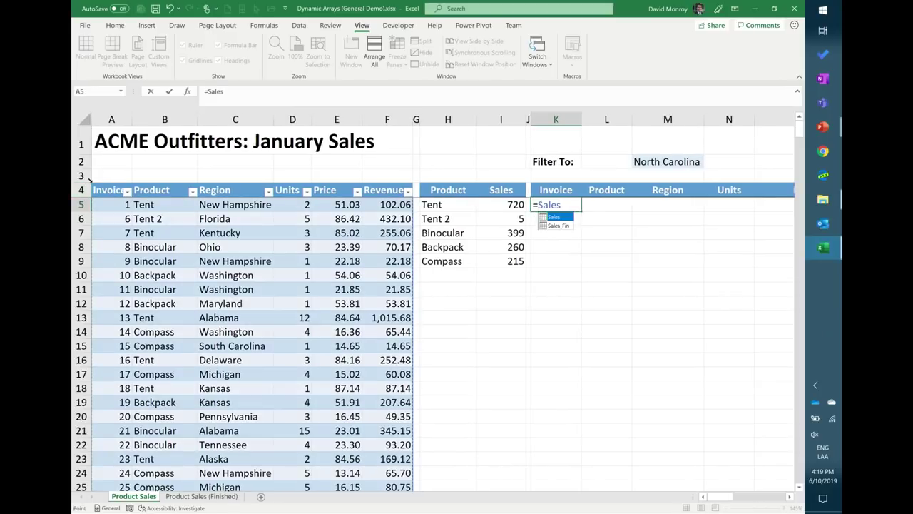
{"action": "left_click", "coordinate": [209, 94]}
{"action": "type", "text": "filter"}
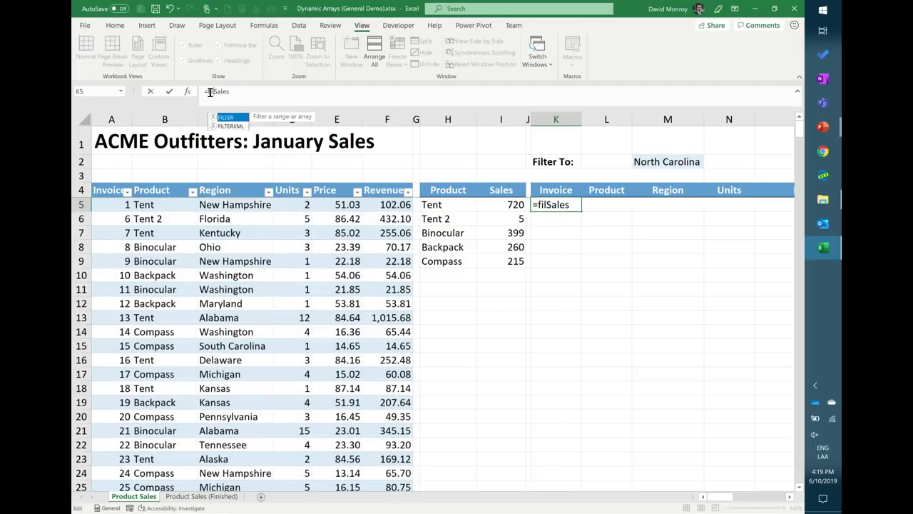
{"action": "type", "text": "("}
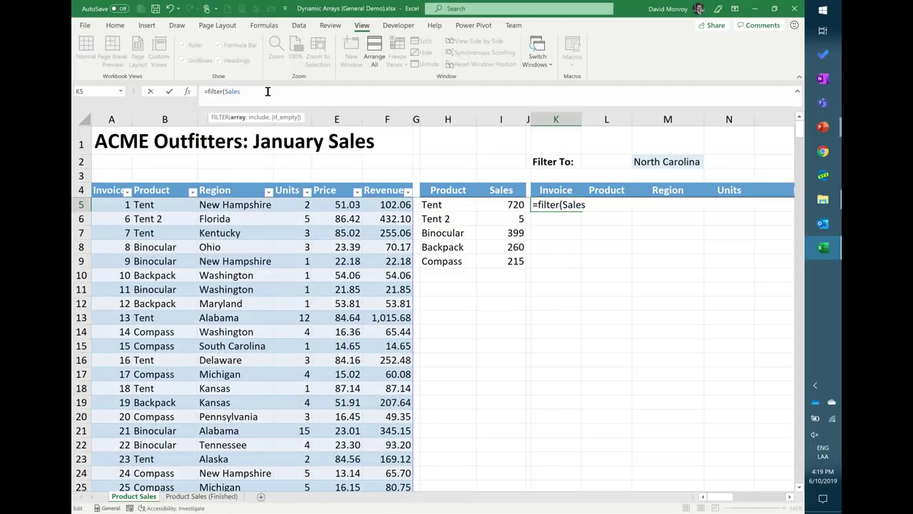
Complete the FILTER formula with the condition Sales[Region]=M2.
{"action": "type", "text": ","}
{"action": "left_click", "coordinate": [220, 182]}
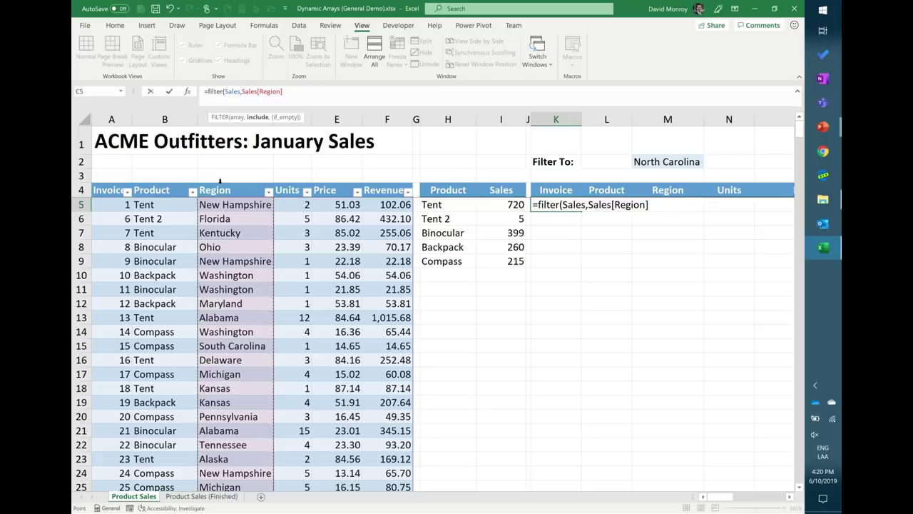
{"action": "left_click", "coordinate": [669, 160]}
{"action": "type", "text": ")"}
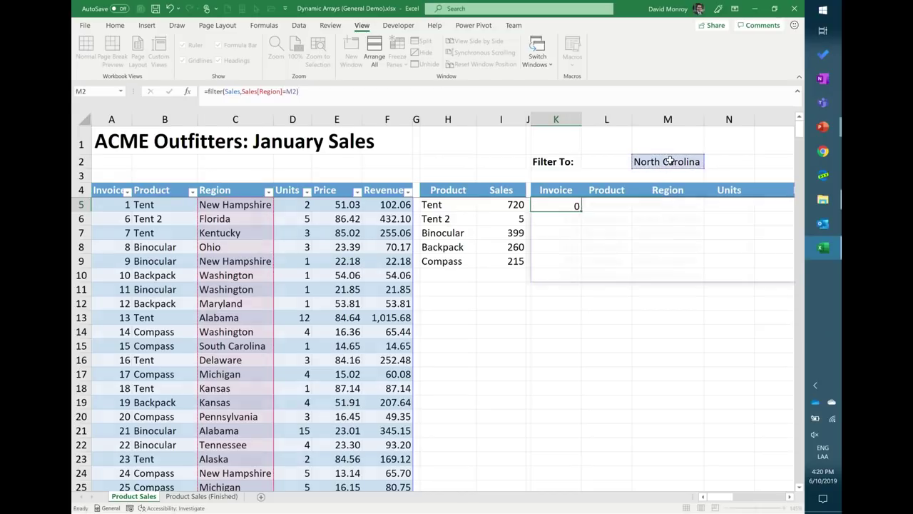
{"action": "key", "text": "Return"}
Change the Filter To region in M2 to Oklahoma.
{"action": "scroll", "coordinate": [644, 316], "scroll_direction": "right", "scroll_amount": 5}
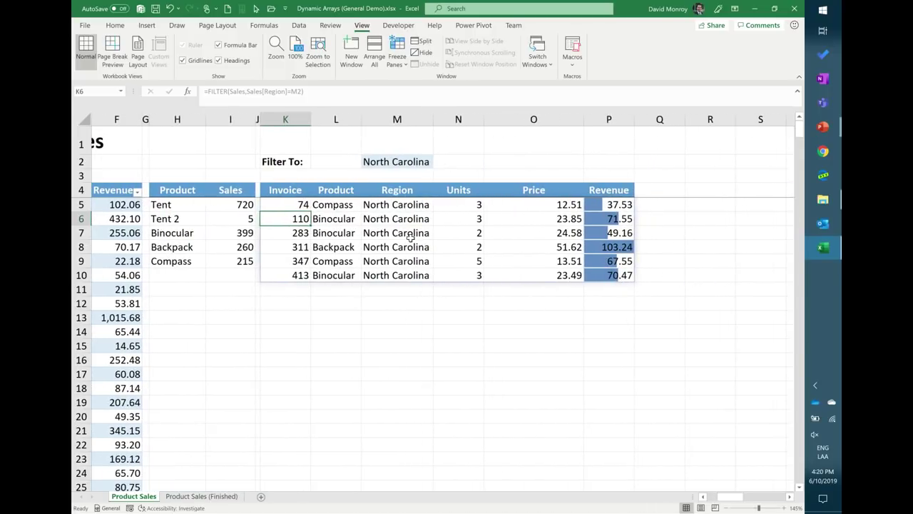
{"action": "left_click", "coordinate": [288, 205]}
{"action": "left_click", "coordinate": [409, 165]}
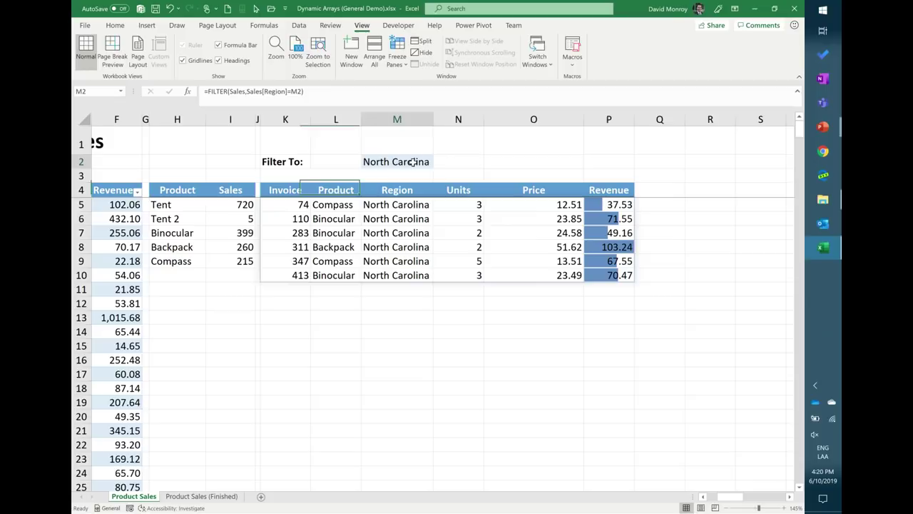
{"action": "left_click", "coordinate": [438, 163]}
{"action": "left_click", "coordinate": [398, 206]}
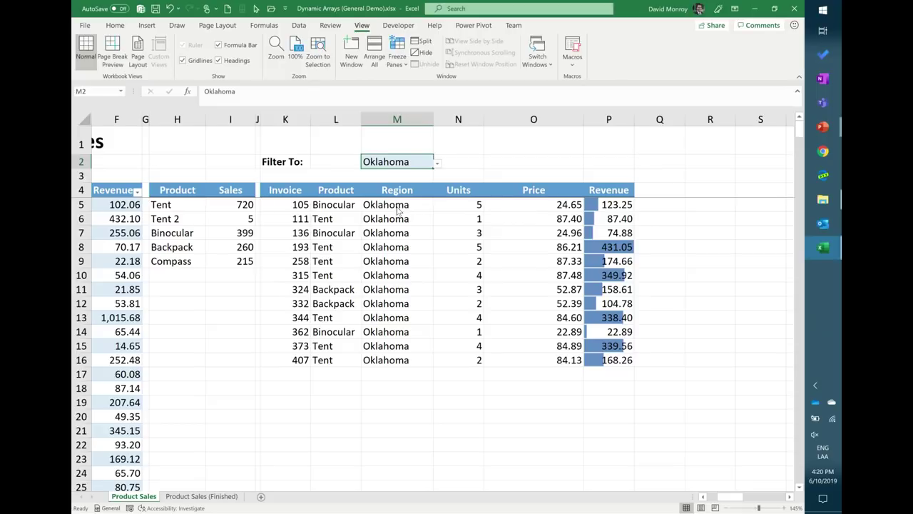
Wrap the FILTER formula in K5 in SORT, with sort index 6 and sort order -1, to rank rows by descending revenue.
{"action": "left_click", "coordinate": [283, 201]}
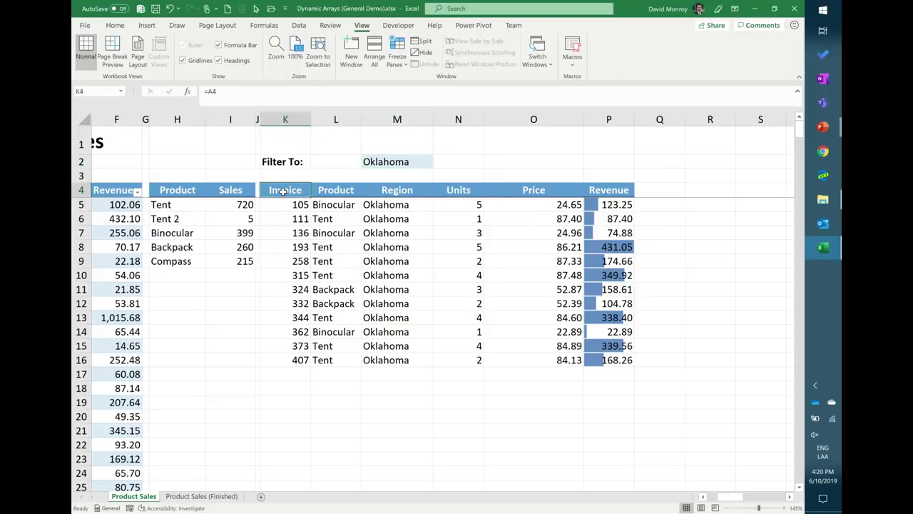
{"action": "left_click", "coordinate": [207, 91]}
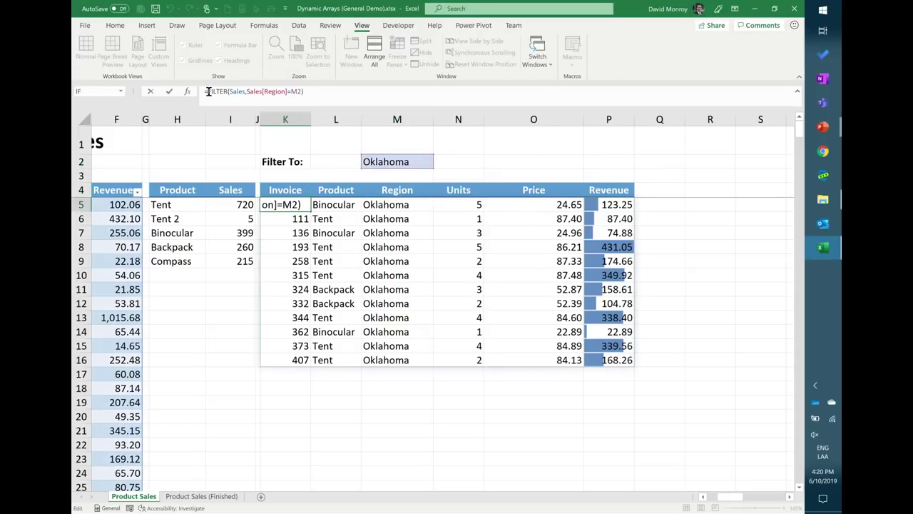
{"action": "type", "text": "sort"}
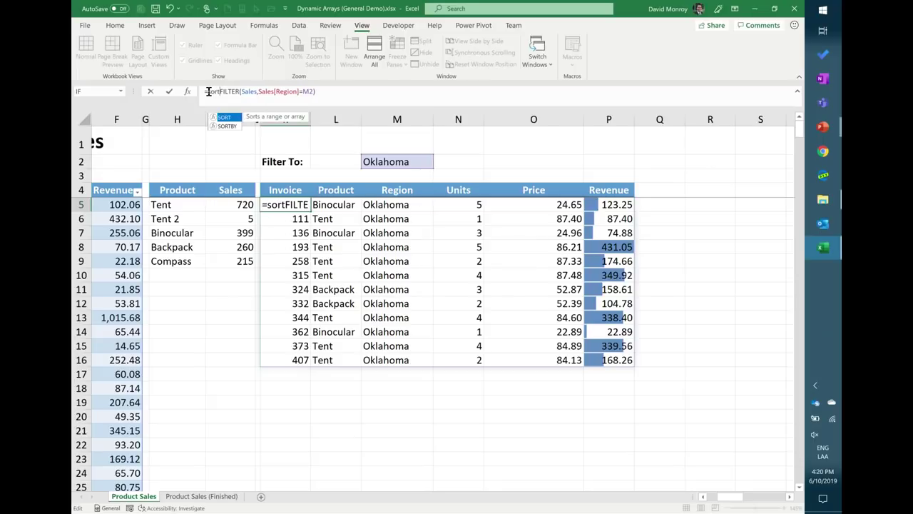
{"action": "type", "text": "("}
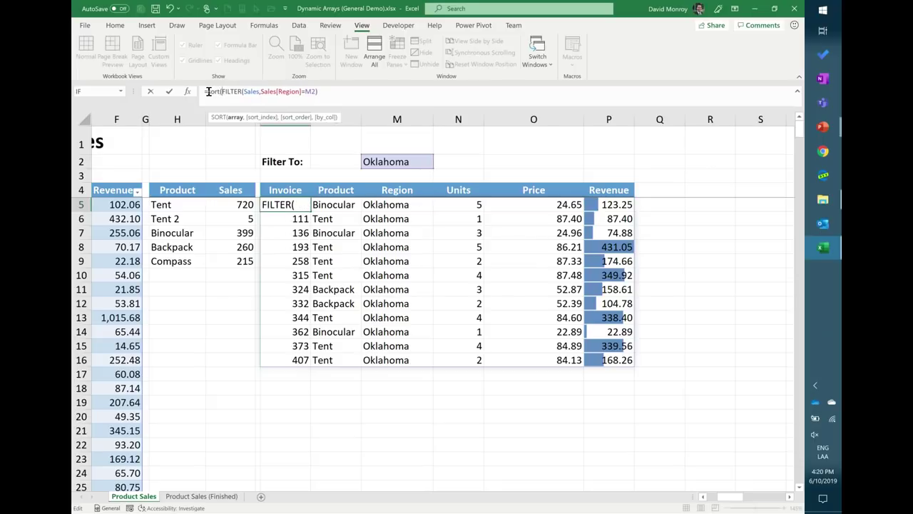
{"action": "left_click", "coordinate": [381, 95]}
{"action": "type", "text": ","}
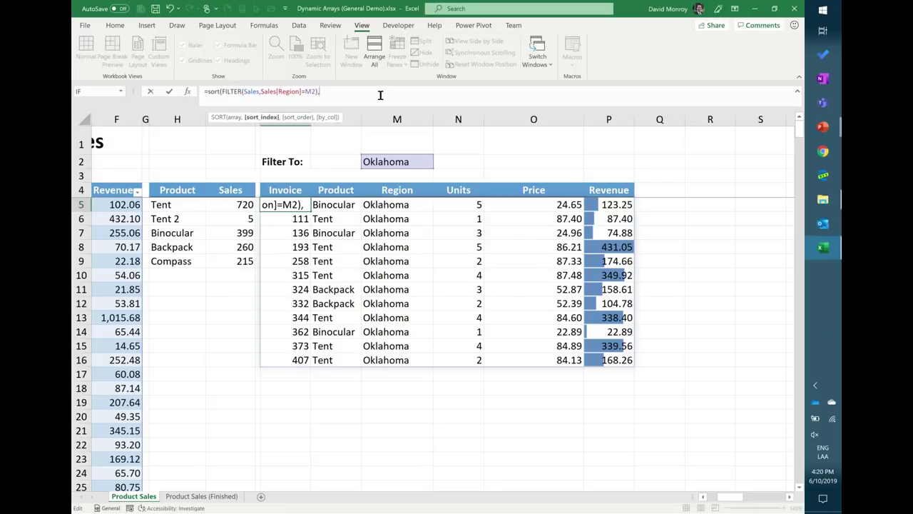
{"action": "type", "text": "6,-1)"}
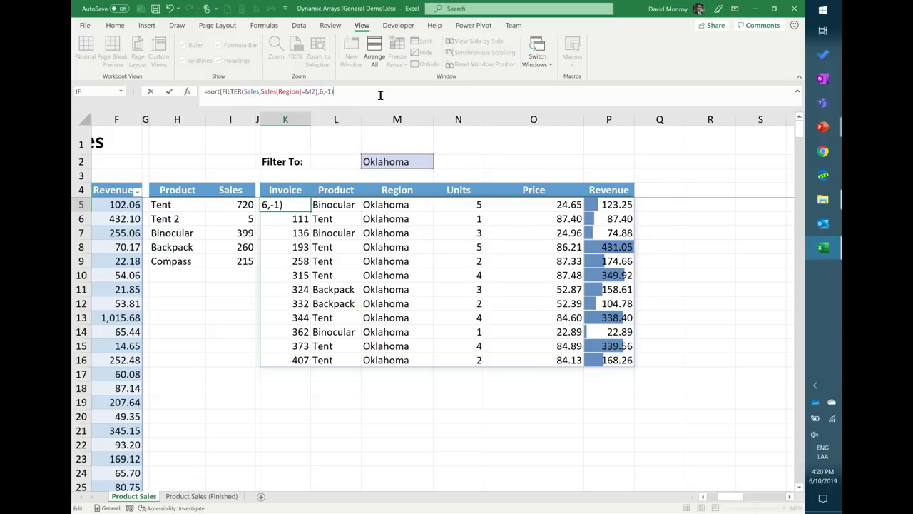
{"action": "key", "text": "Return"}
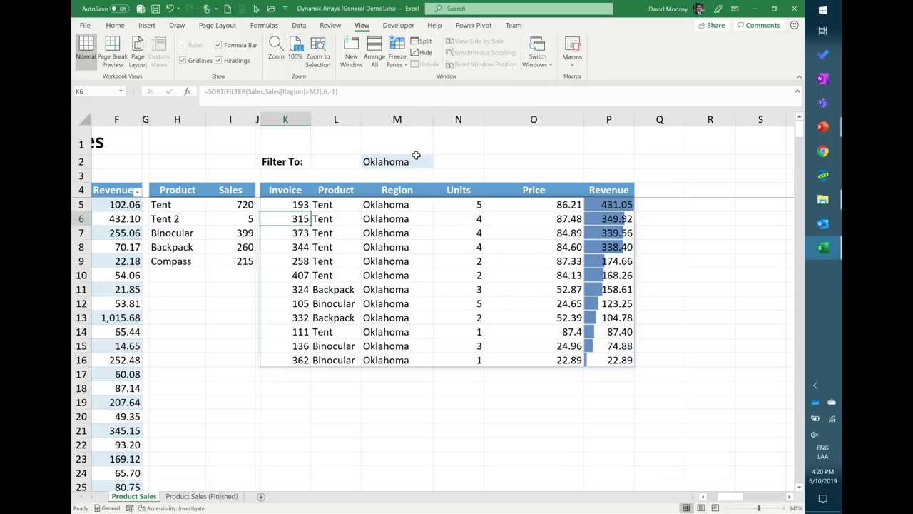
Test the sorted results by changing the Filter To region in M2 to Rhode Island and finally to Texas.
{"action": "left_click", "coordinate": [416, 154]}
{"action": "left_click", "coordinate": [438, 163]}
{"action": "left_click", "coordinate": [378, 173]}
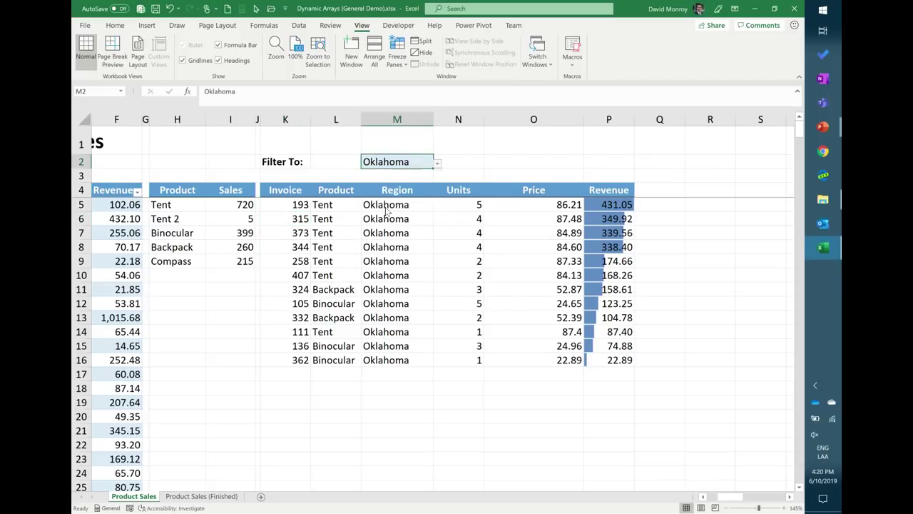
{"action": "left_click", "coordinate": [436, 162]}
{"action": "left_click", "coordinate": [404, 218]}
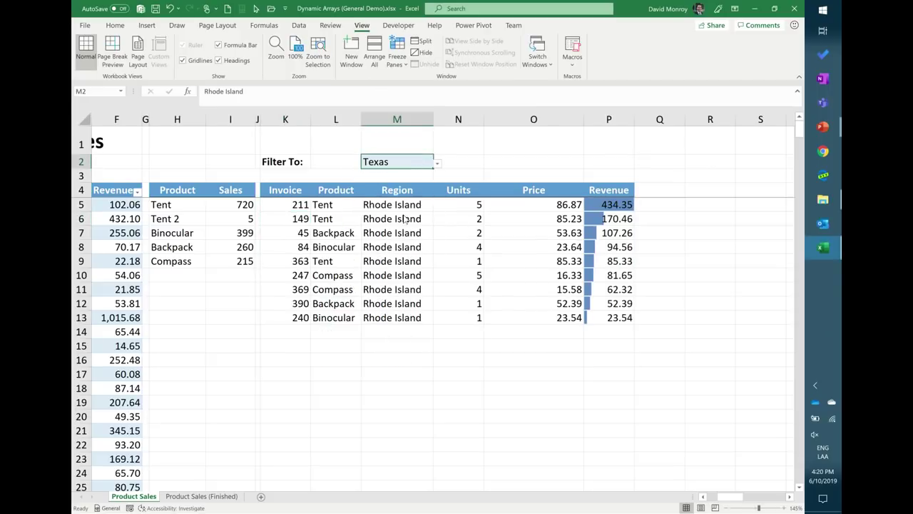
Highlight H5:K5, the first row of the spilled formulas beside the Sales table, and clear the highlight by selecting K15.
{"action": "scroll", "coordinate": [405, 219], "scroll_direction": "left", "scroll_amount": 5}
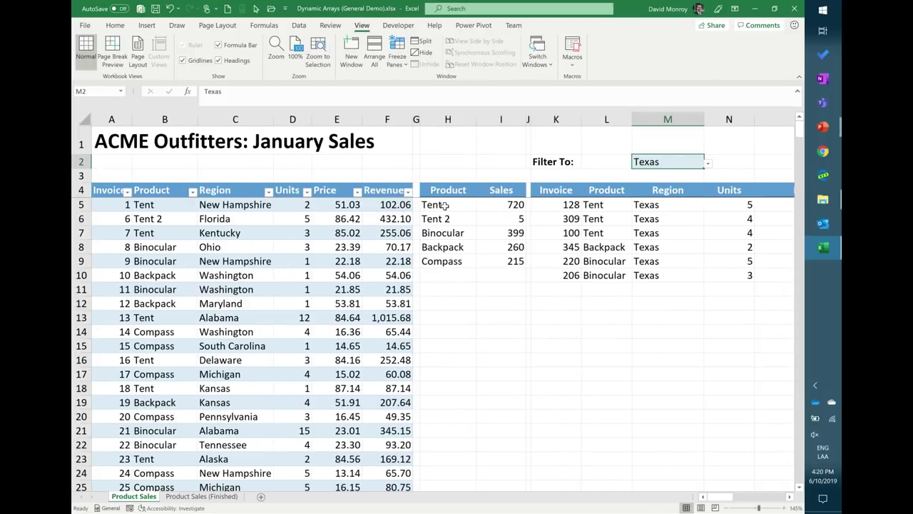
{"action": "left_click_drag", "start_coordinate": [445, 206], "coordinate": [550, 205]}
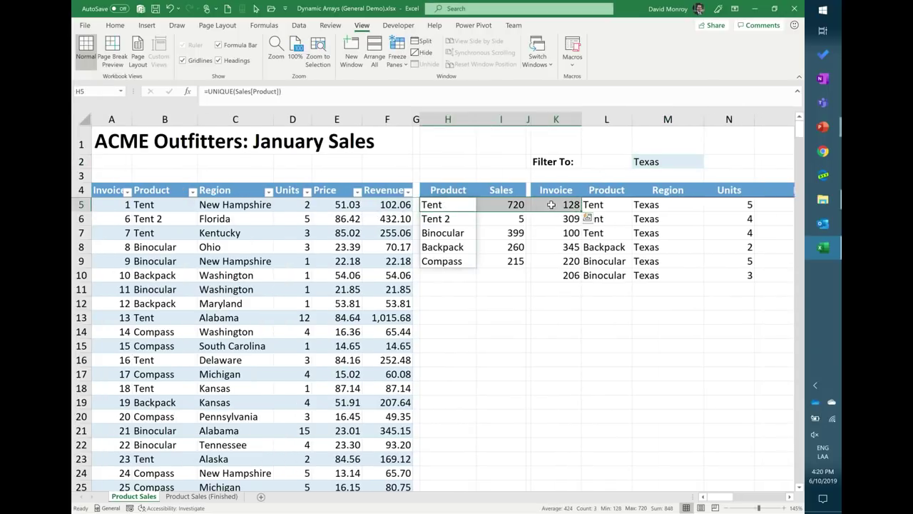
{"action": "left_click", "coordinate": [573, 349]}
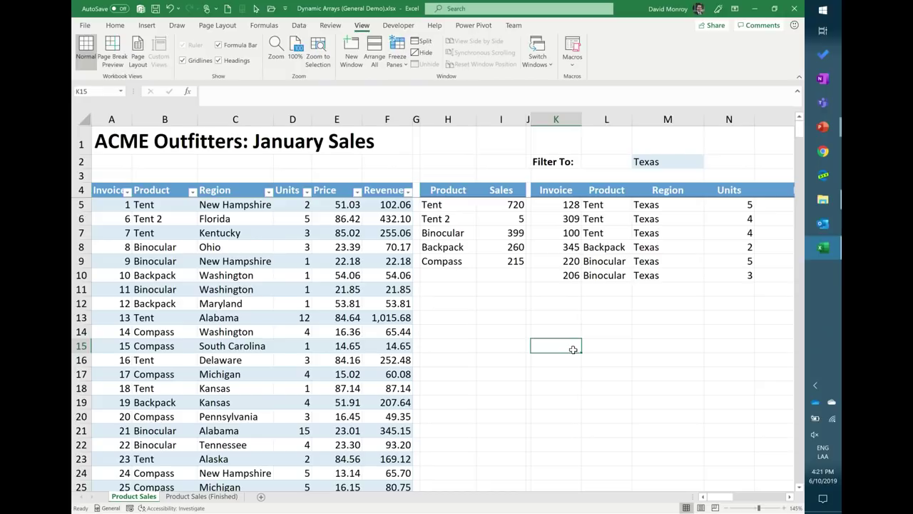
Switch to the running PowerPoint slide show and advance from the Demo slide to "Key Advantages of Dynamic Arrays".
{"action": "mouse_move", "coordinate": [826, 132]}
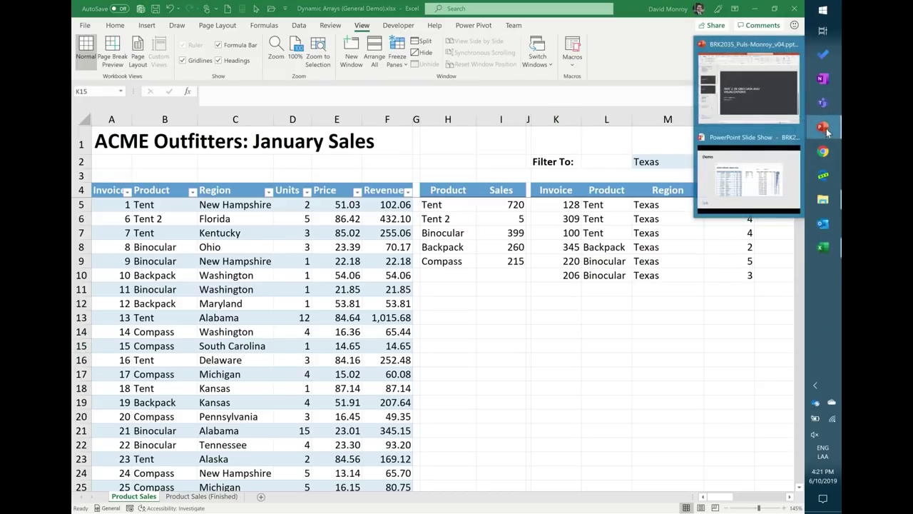
{"action": "left_click", "coordinate": [749, 177]}
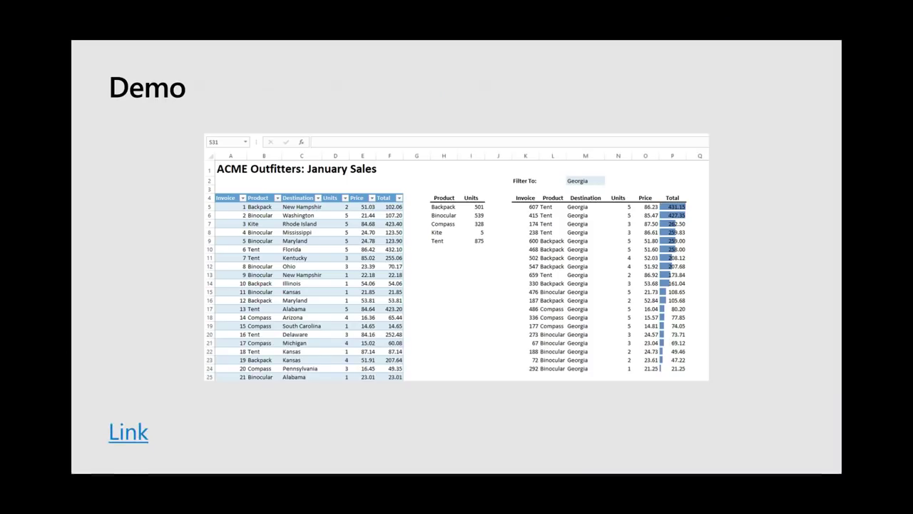
{"action": "key", "text": "Right"}
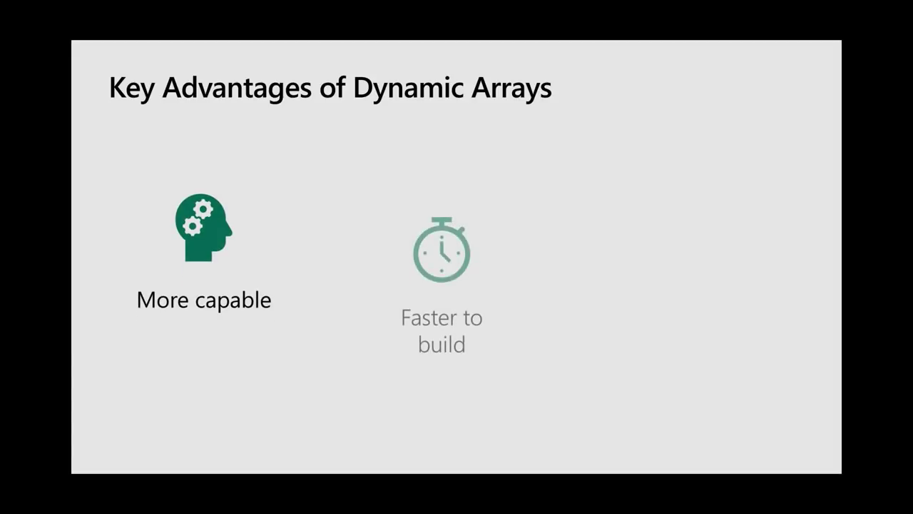